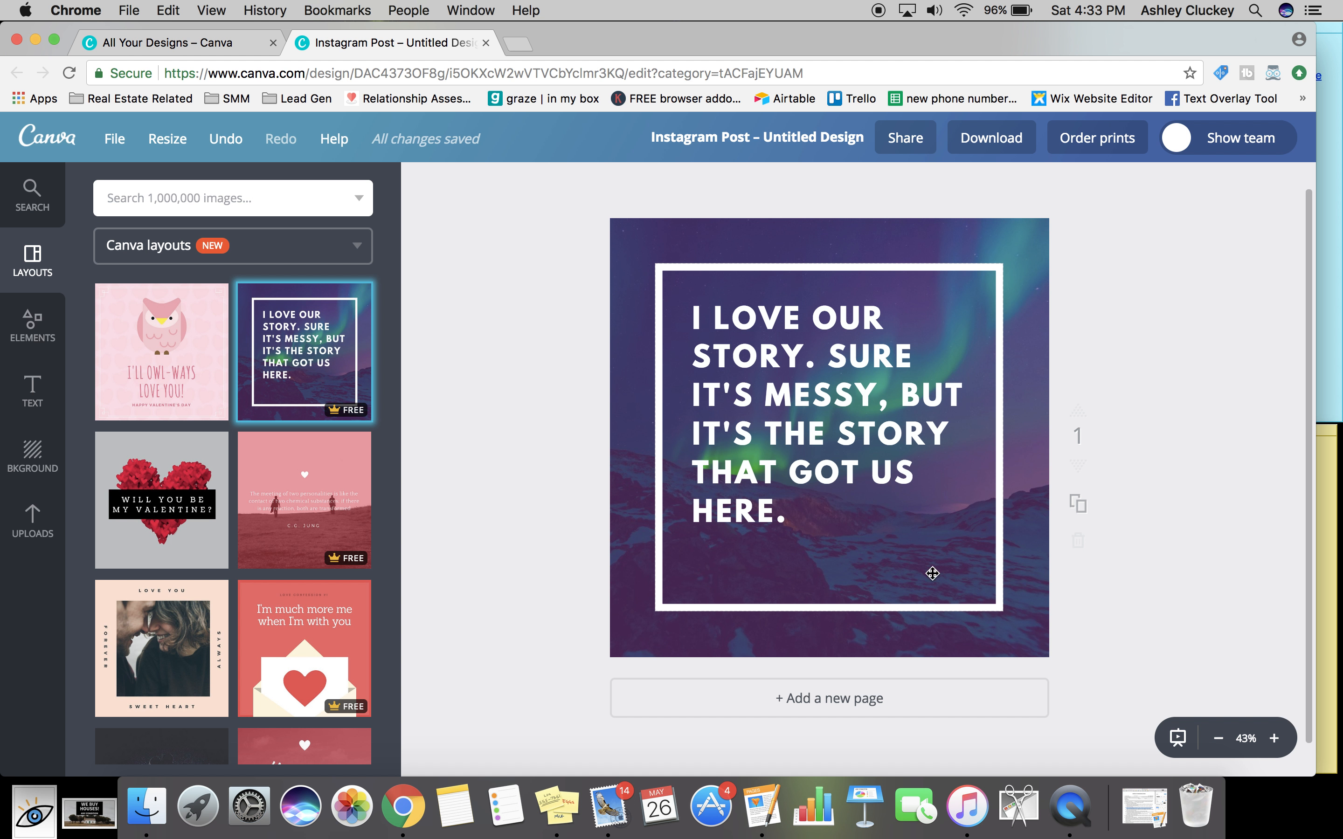
- Move the white frame up around the quote and duplicate the page
mouse_move(968, 609)
mouse_down()
mouse_move(771, 503)
mouse_move(938, 551)
mouse_move(890, 678)
mouse_move(773, 661)
mouse_move(864, 740)
mouse_move(1013, 464)
mouse_move(992, 554)
mouse_move(947, 588)
mouse_move(959, 584)
mouse_up()
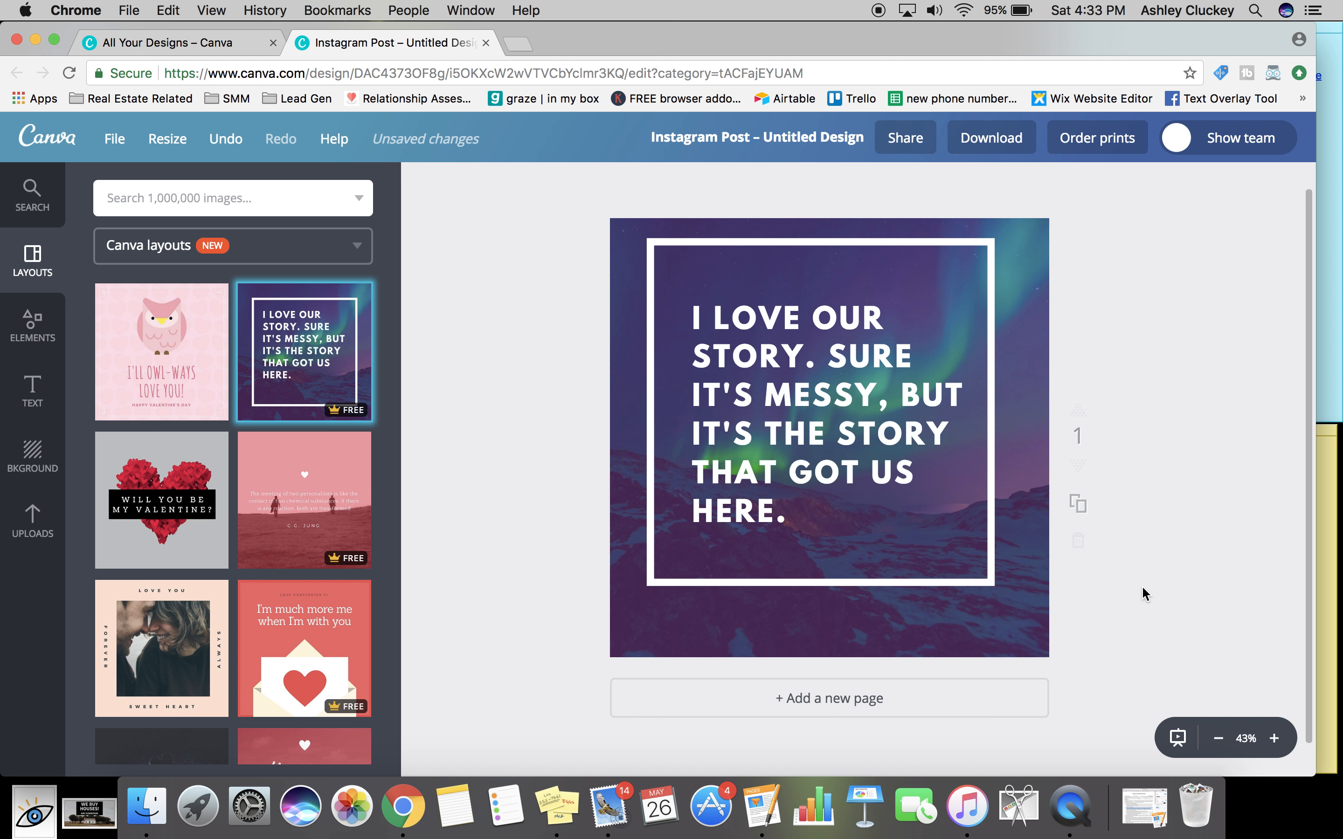
click(1085, 515)
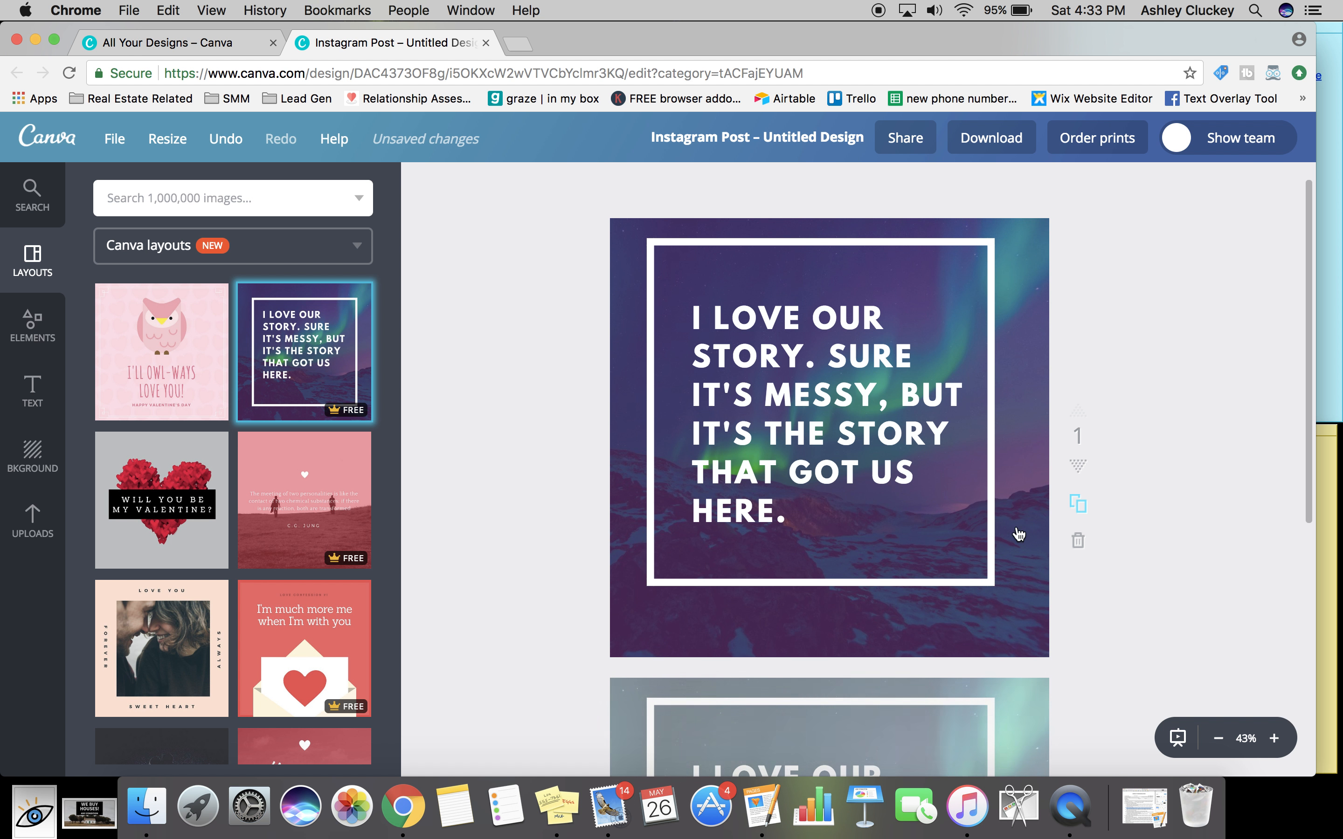
- Delete the white frame from the first page
click(952, 583)
key(Delete)
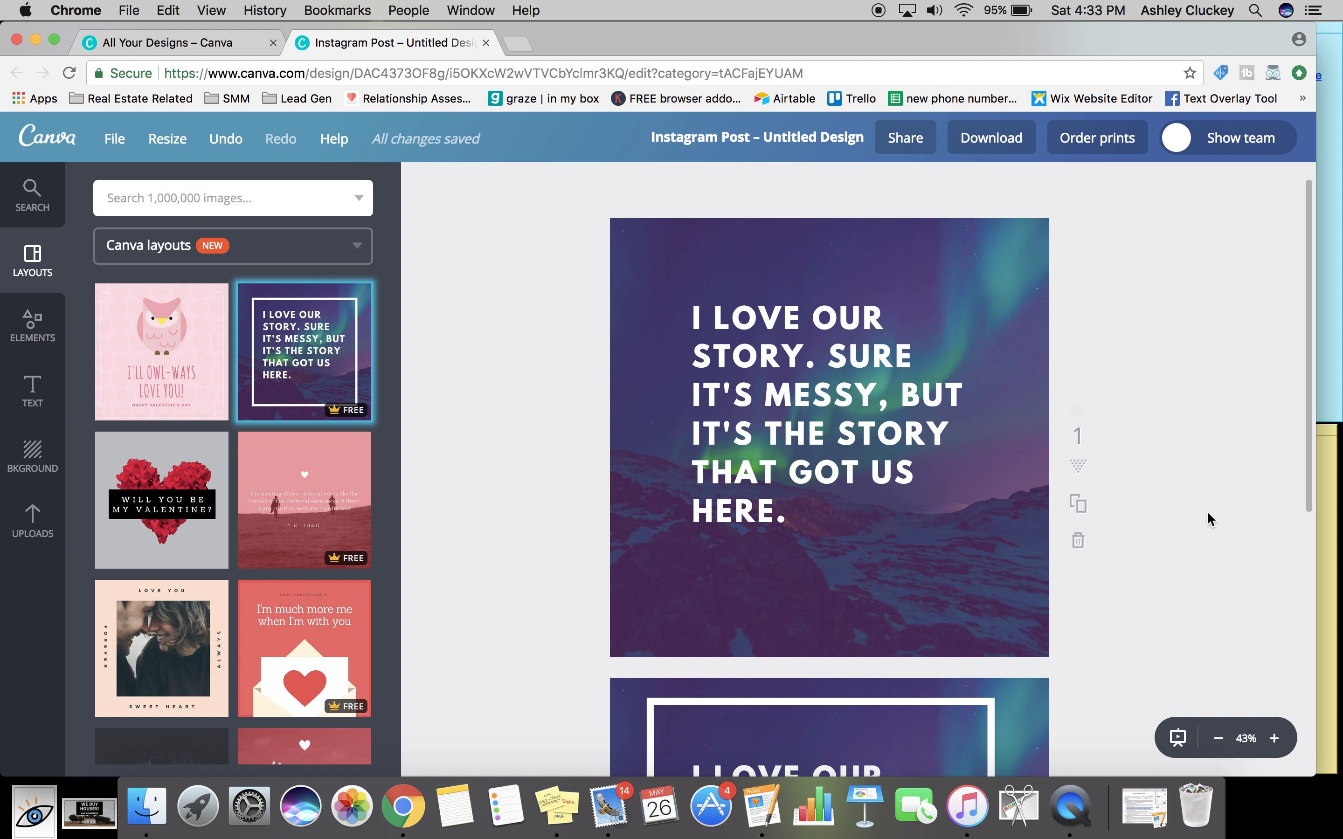
scroll(1211, 424, down, 6)
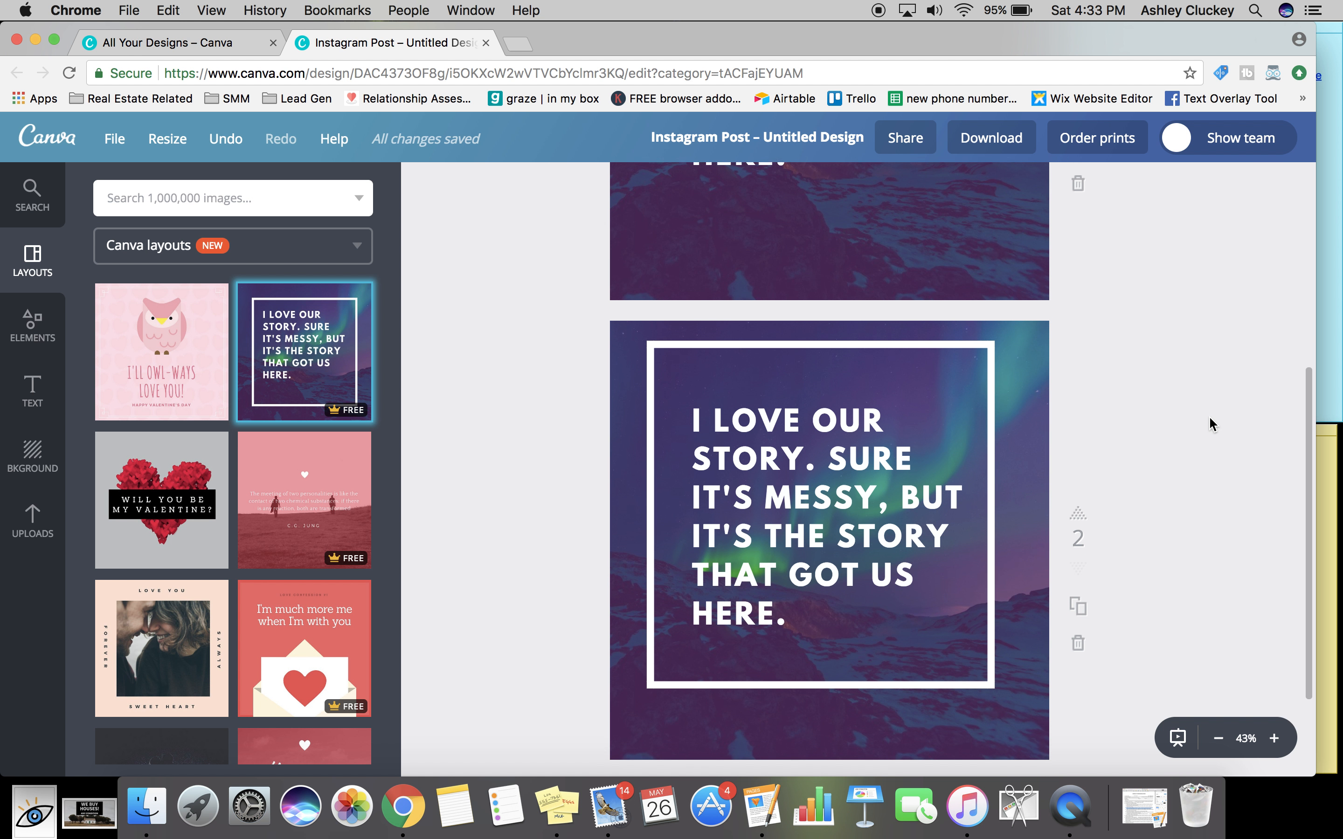
scroll(923, 398, up, 5)
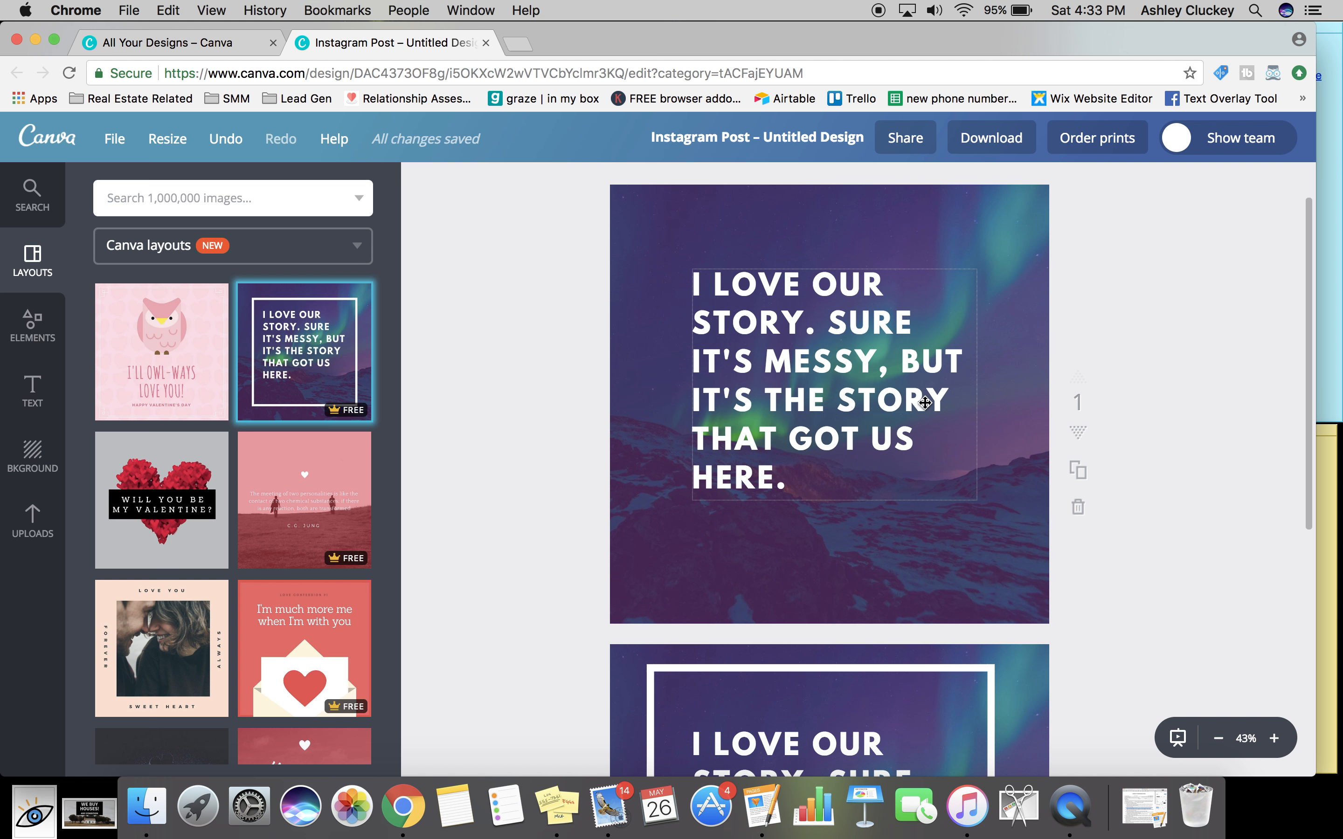
- Change the font of the first page's quote to Alfa Slab One
click(827, 376)
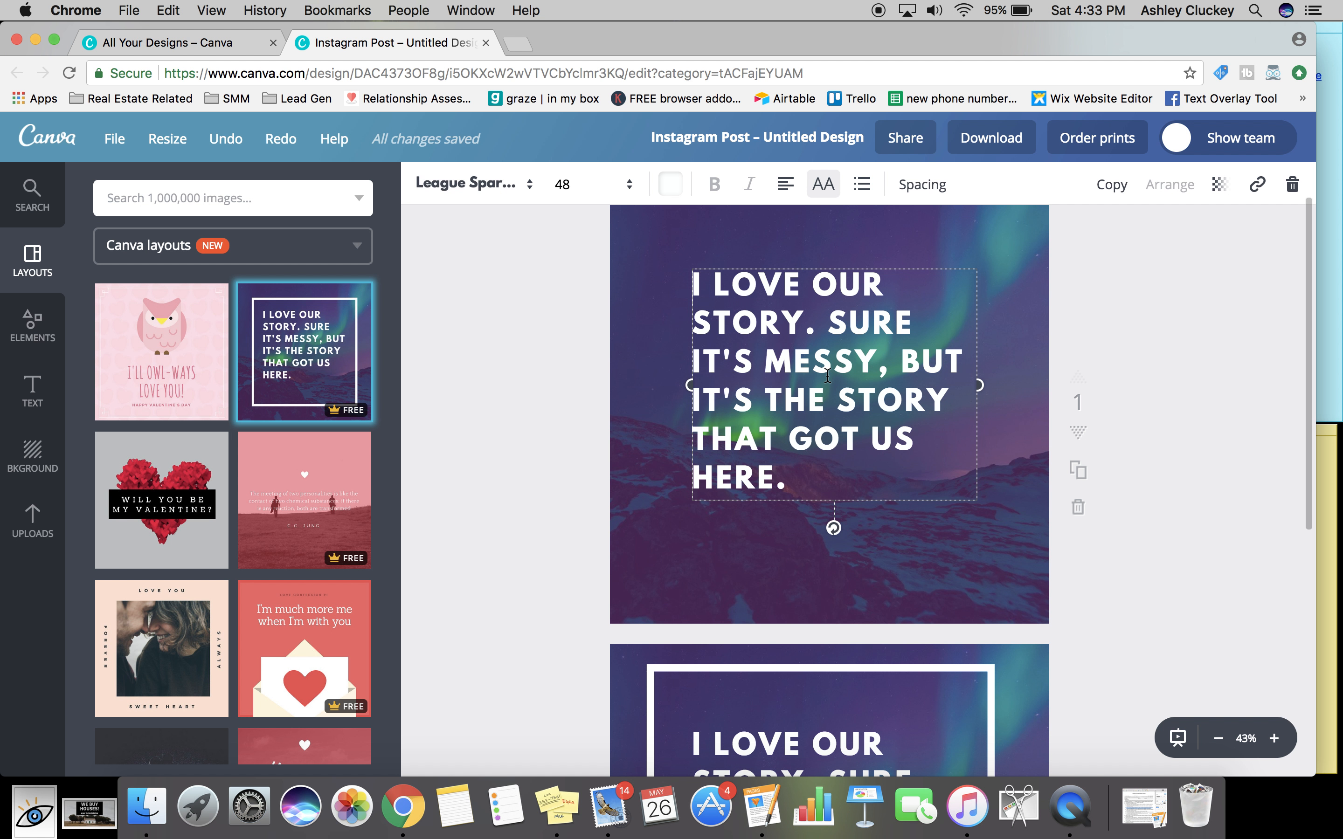
click(801, 476)
click(515, 186)
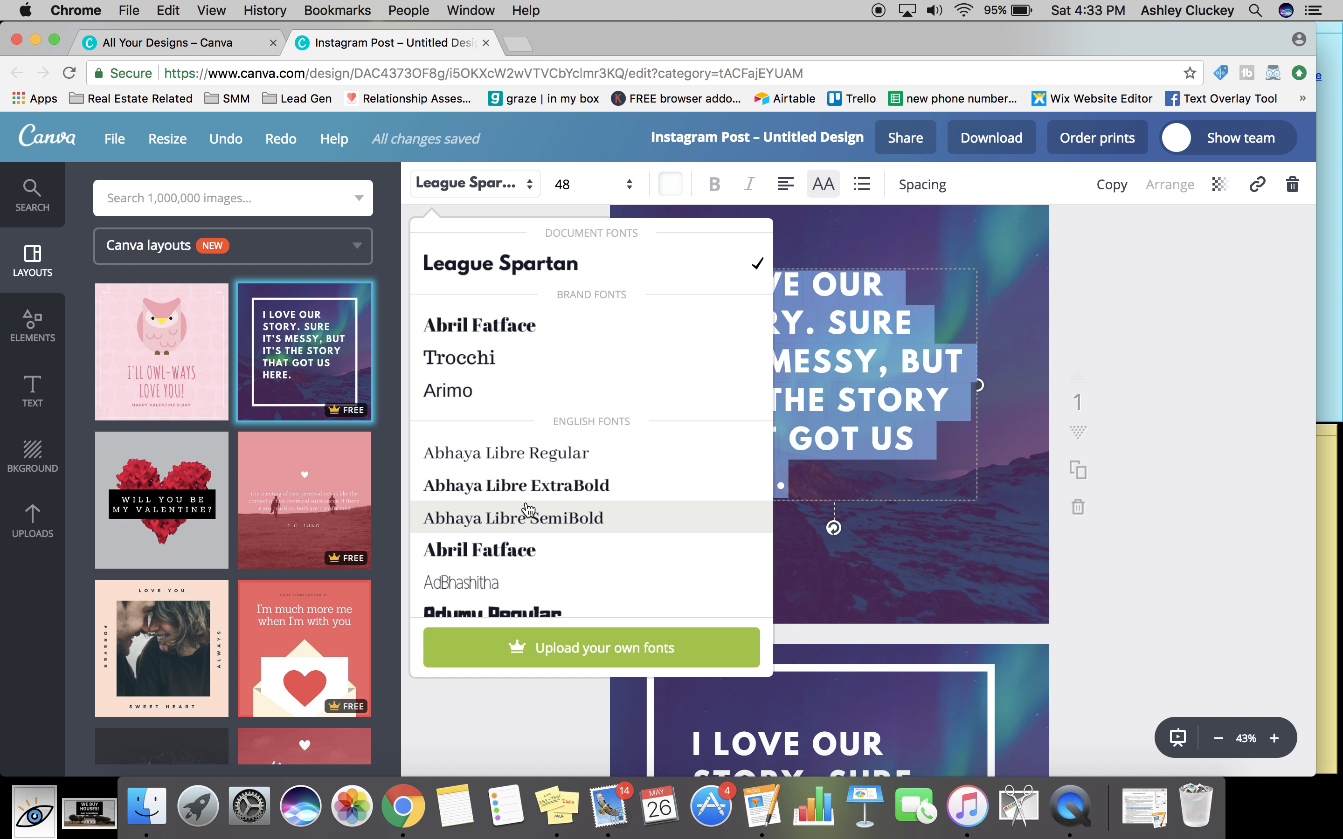
scroll(527, 508, down, 3)
scroll(527, 508, down, 6)
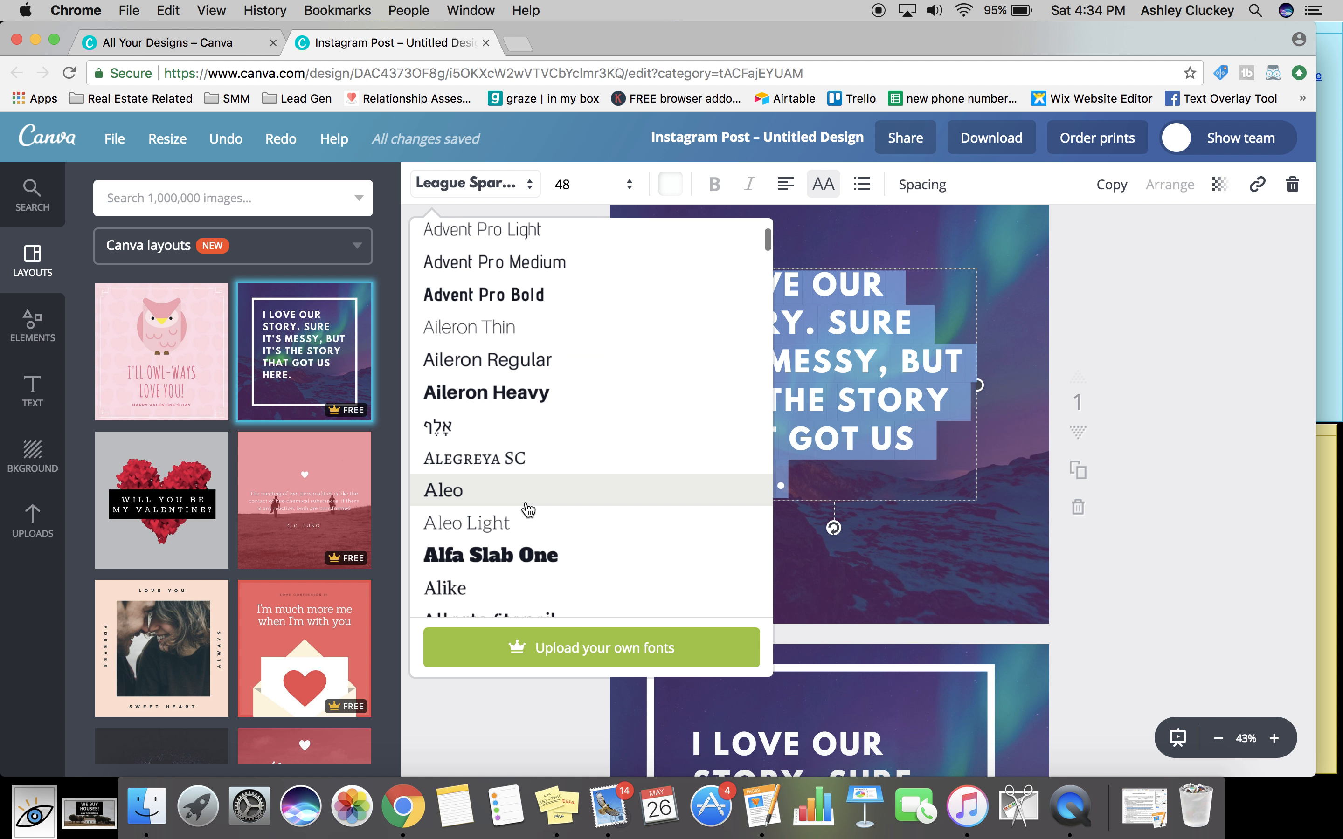
scroll(528, 444, down, 2)
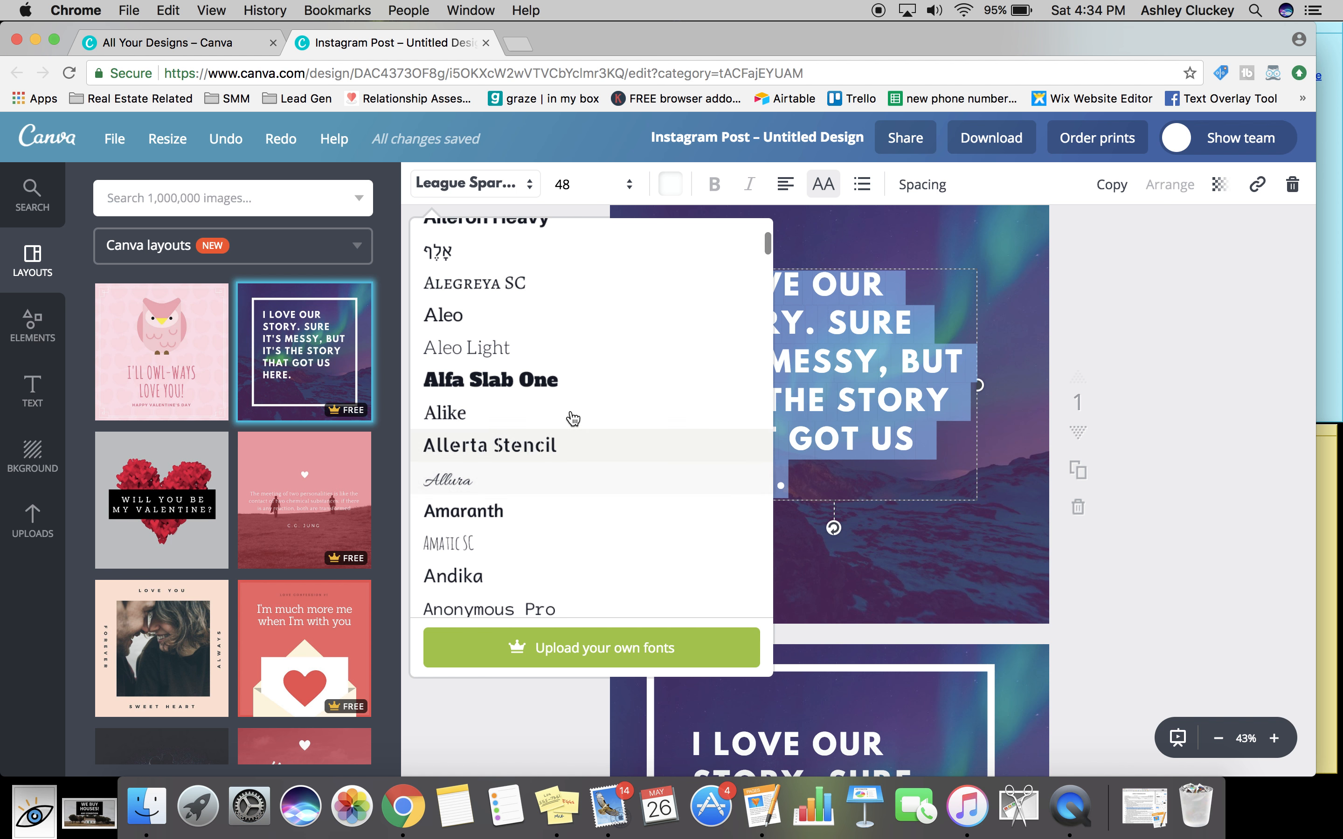
click(579, 383)
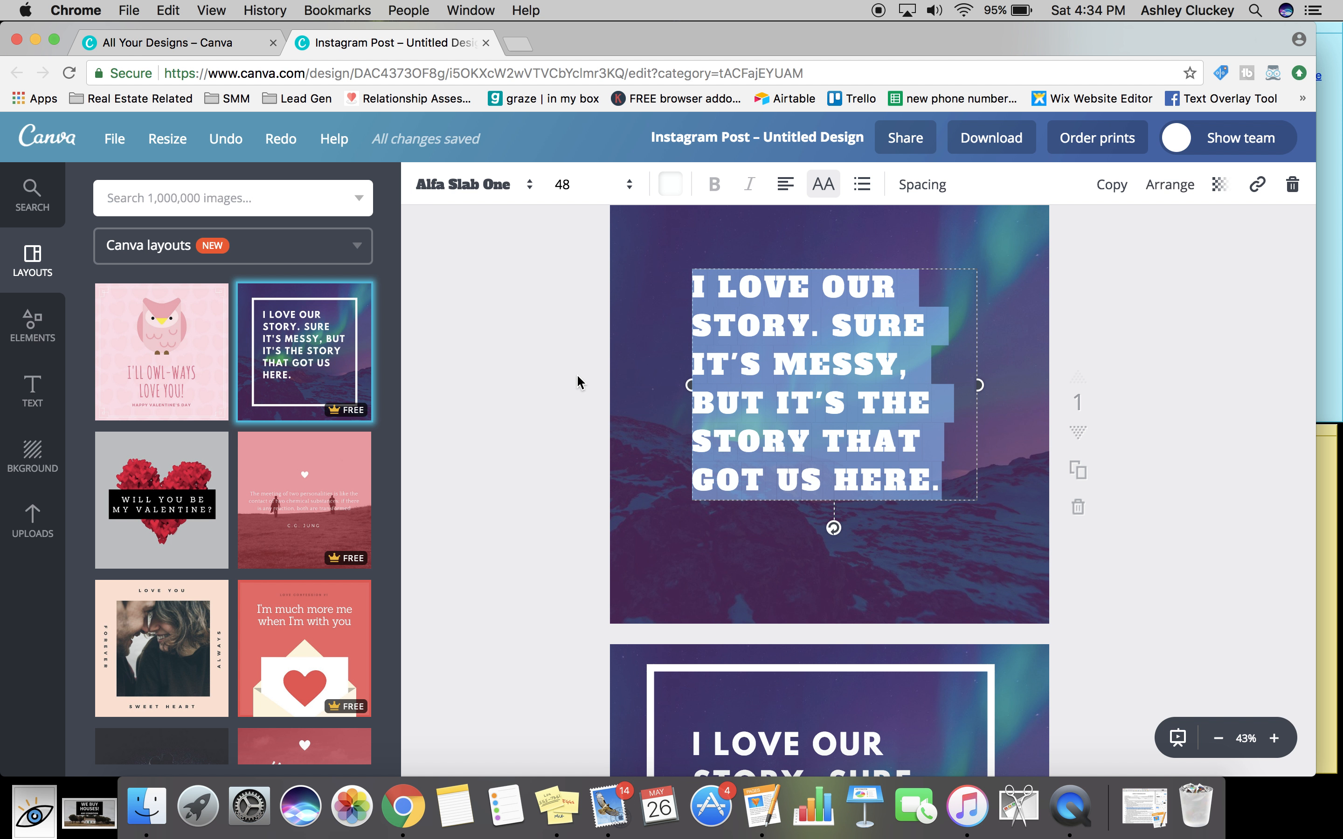
click(1147, 432)
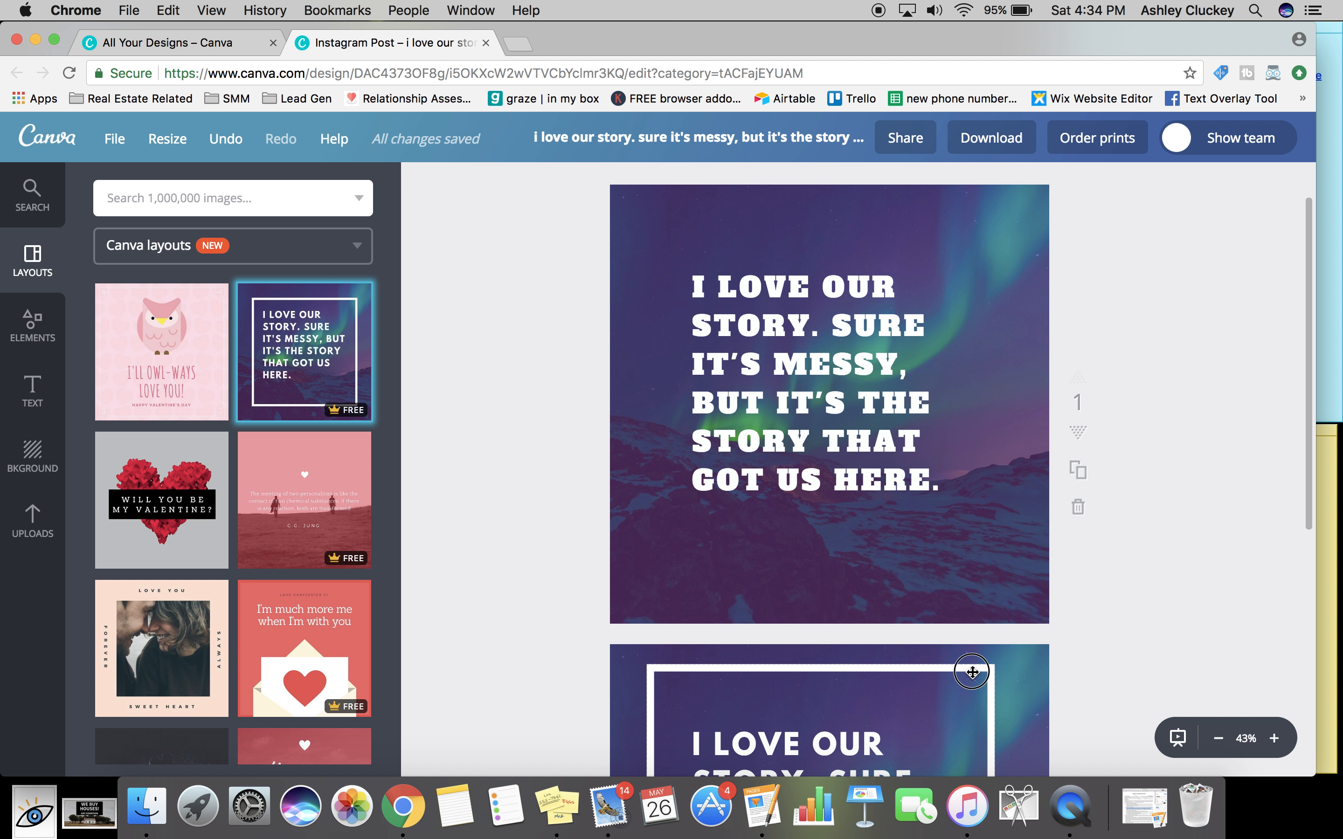
- Move the white frame from the second page to the first and back, positioning it around the second page's quote
drag(972, 672, 968, 235)
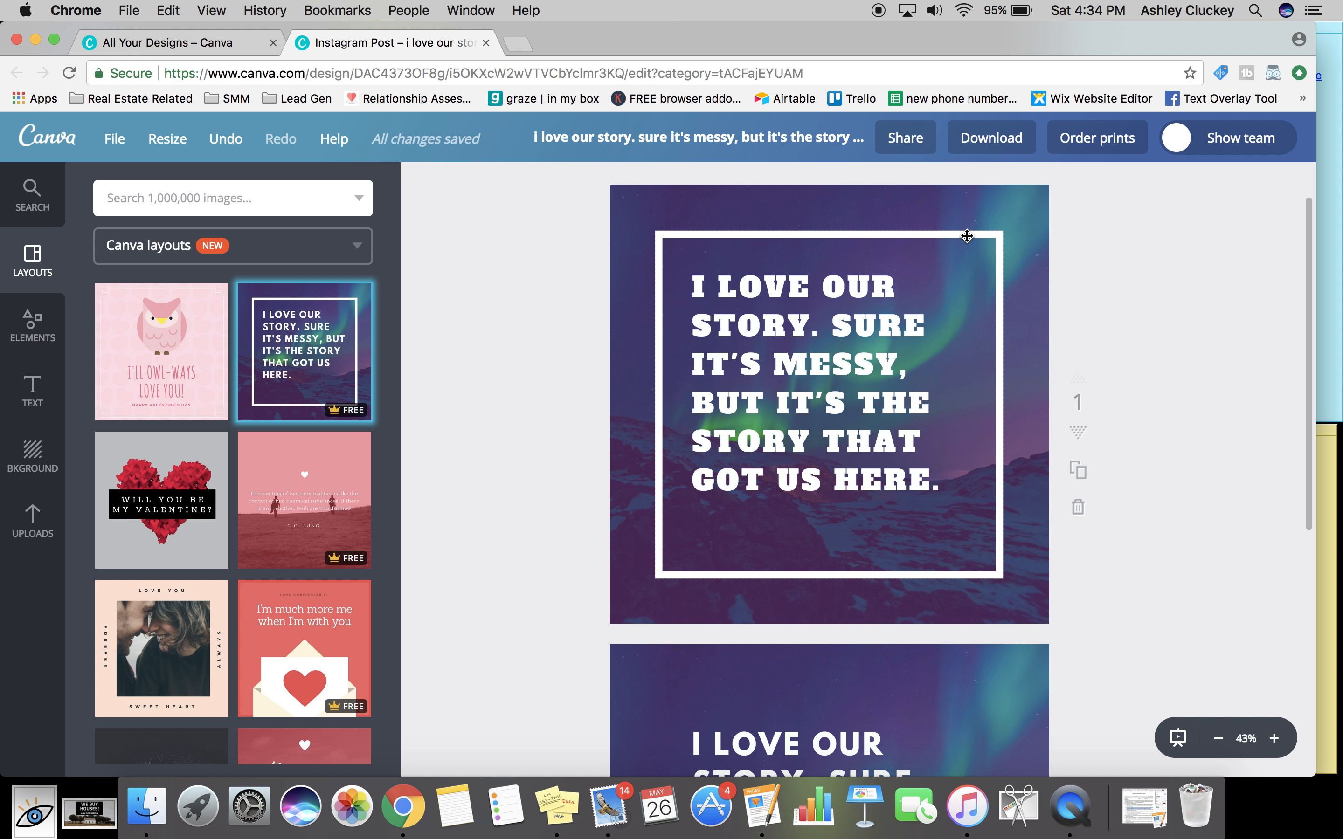
drag(966, 234, 937, 717)
scroll(938, 718, down, 5)
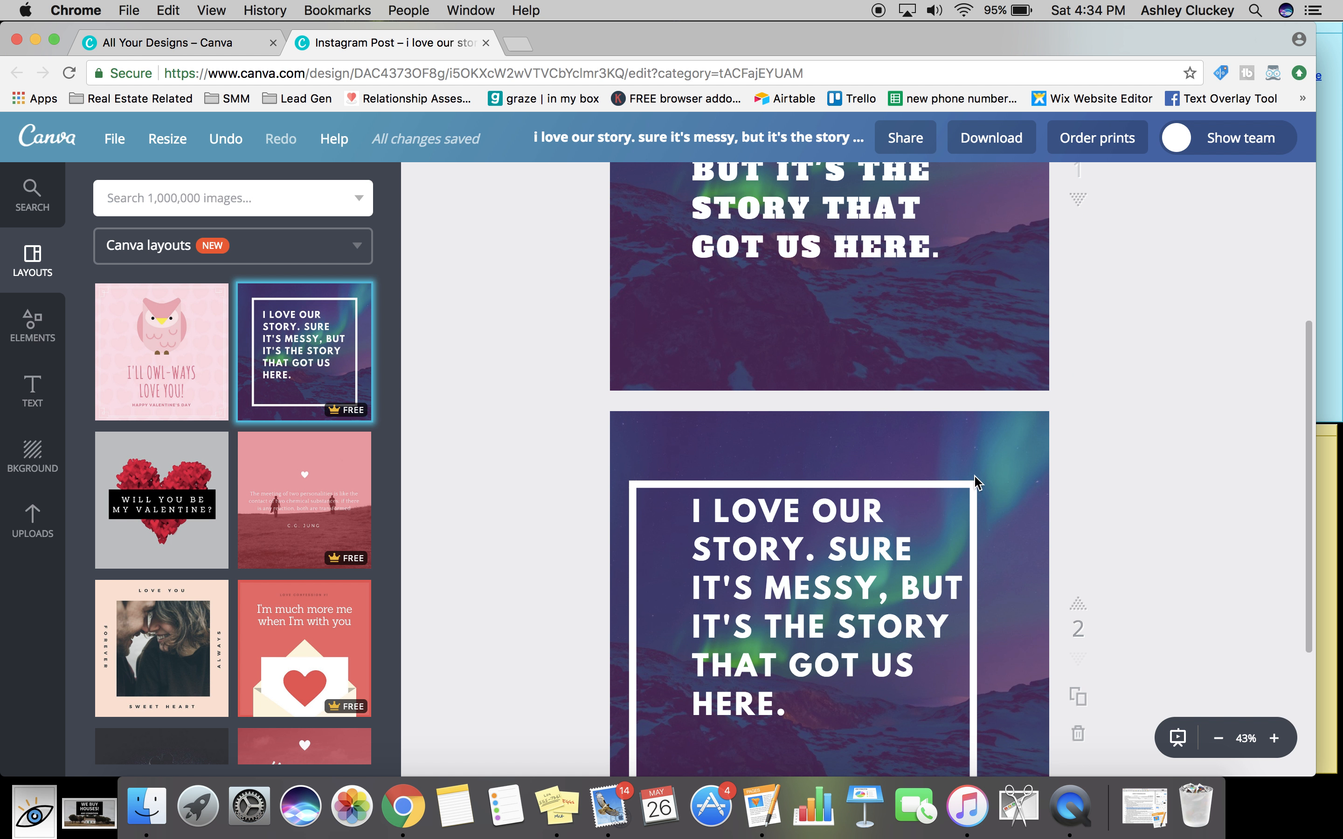
drag(964, 486, 975, 463)
scroll(975, 464, down, 2)
scroll(974, 464, up, 8)
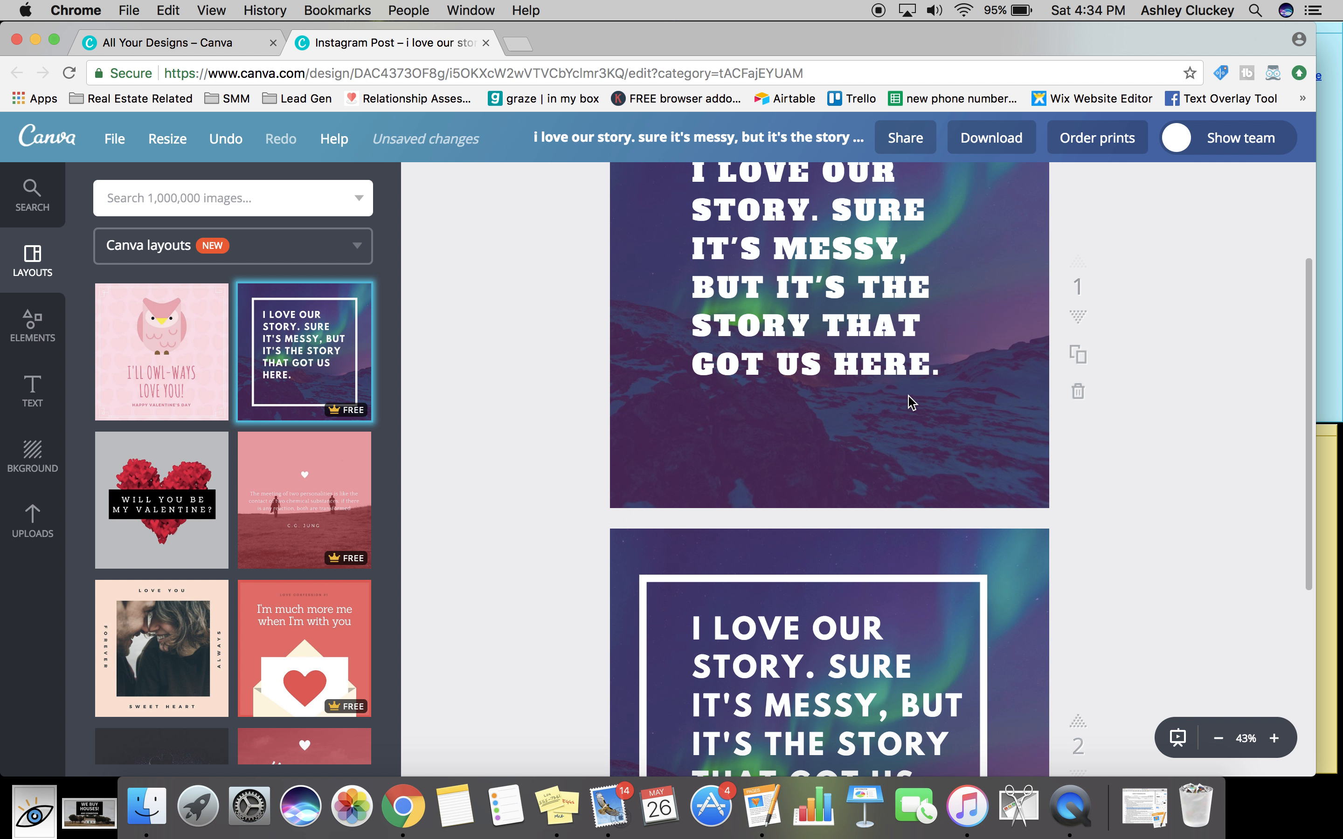
- Add a solid square shape to the first page and move it down over the quote's lower lines
click(33, 330)
click(147, 428)
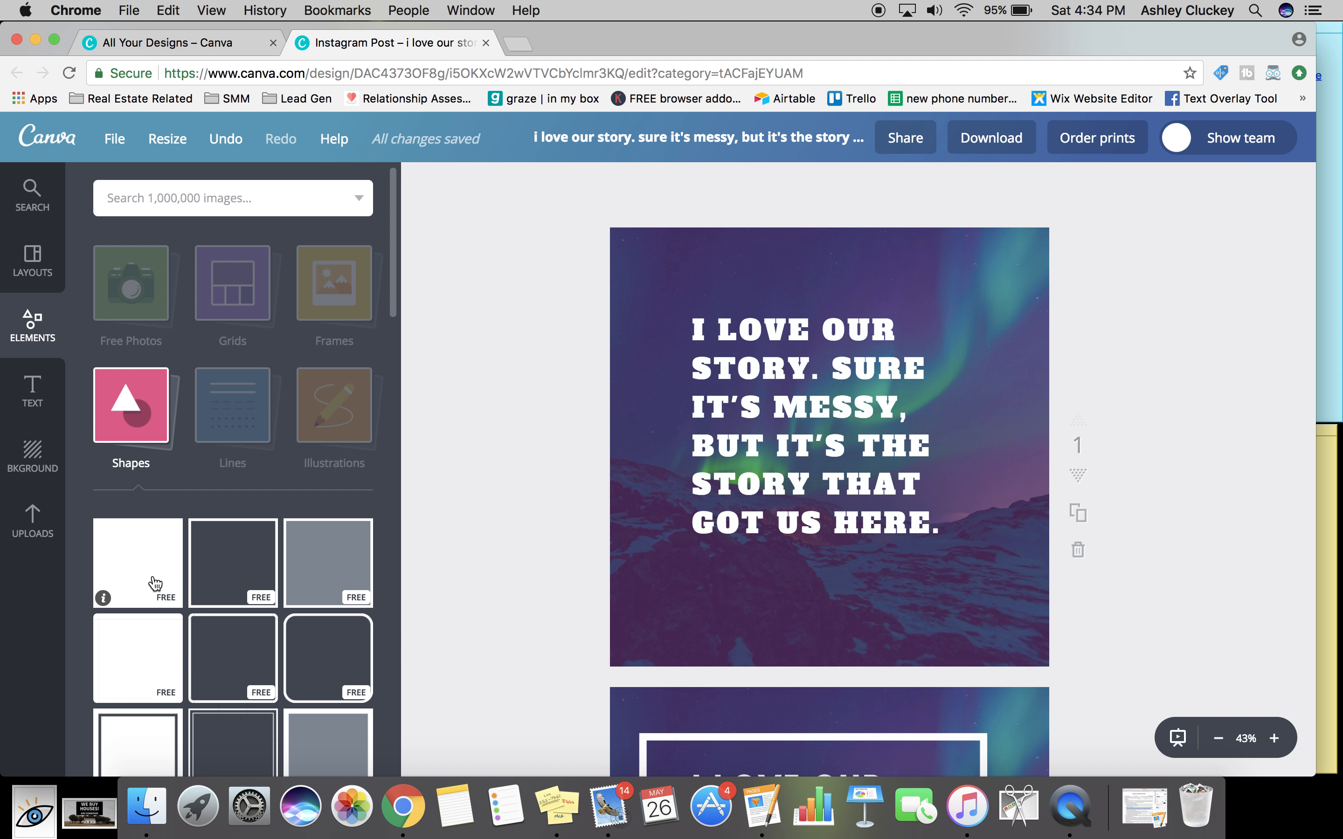
click(153, 582)
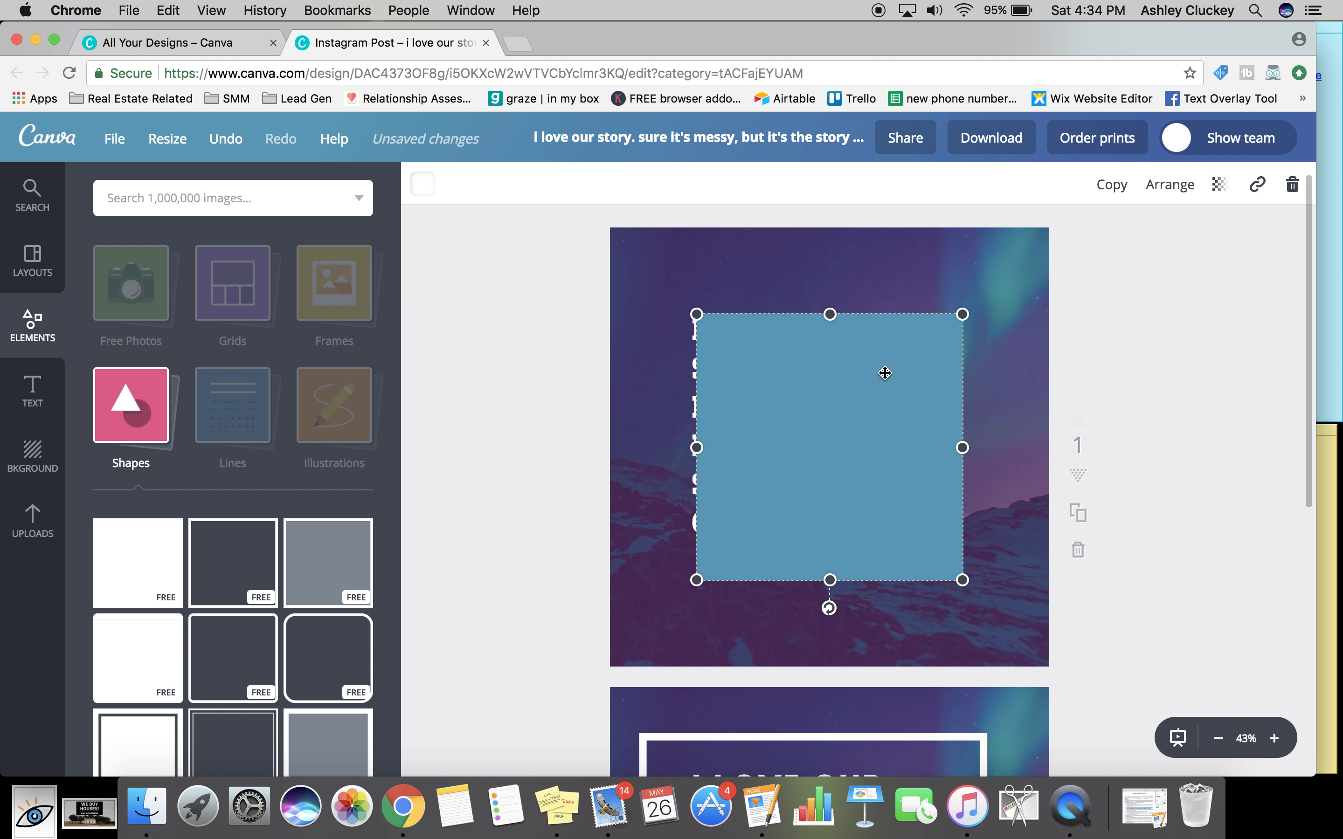
drag(885, 373, 887, 448)
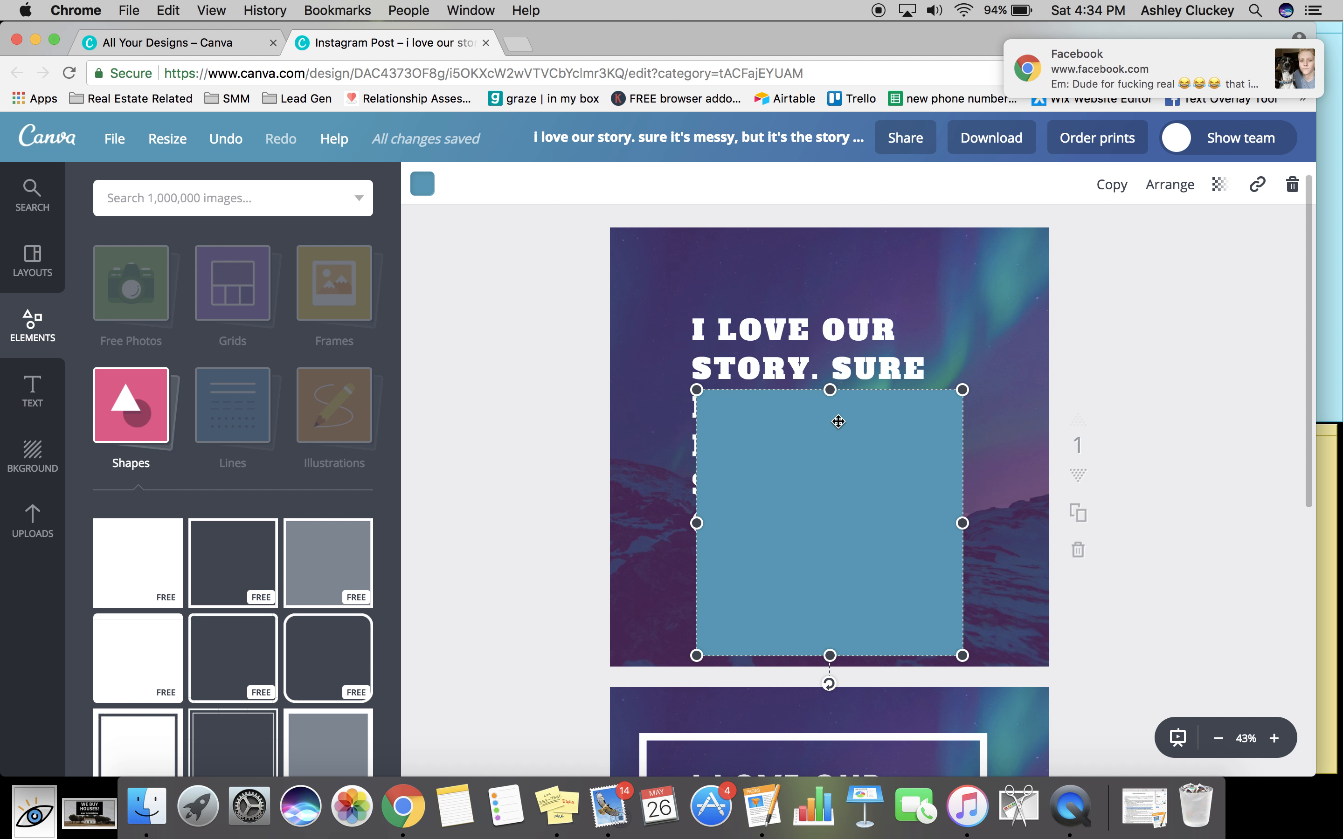
- Recolour the square shape black from the default palette
click(422, 184)
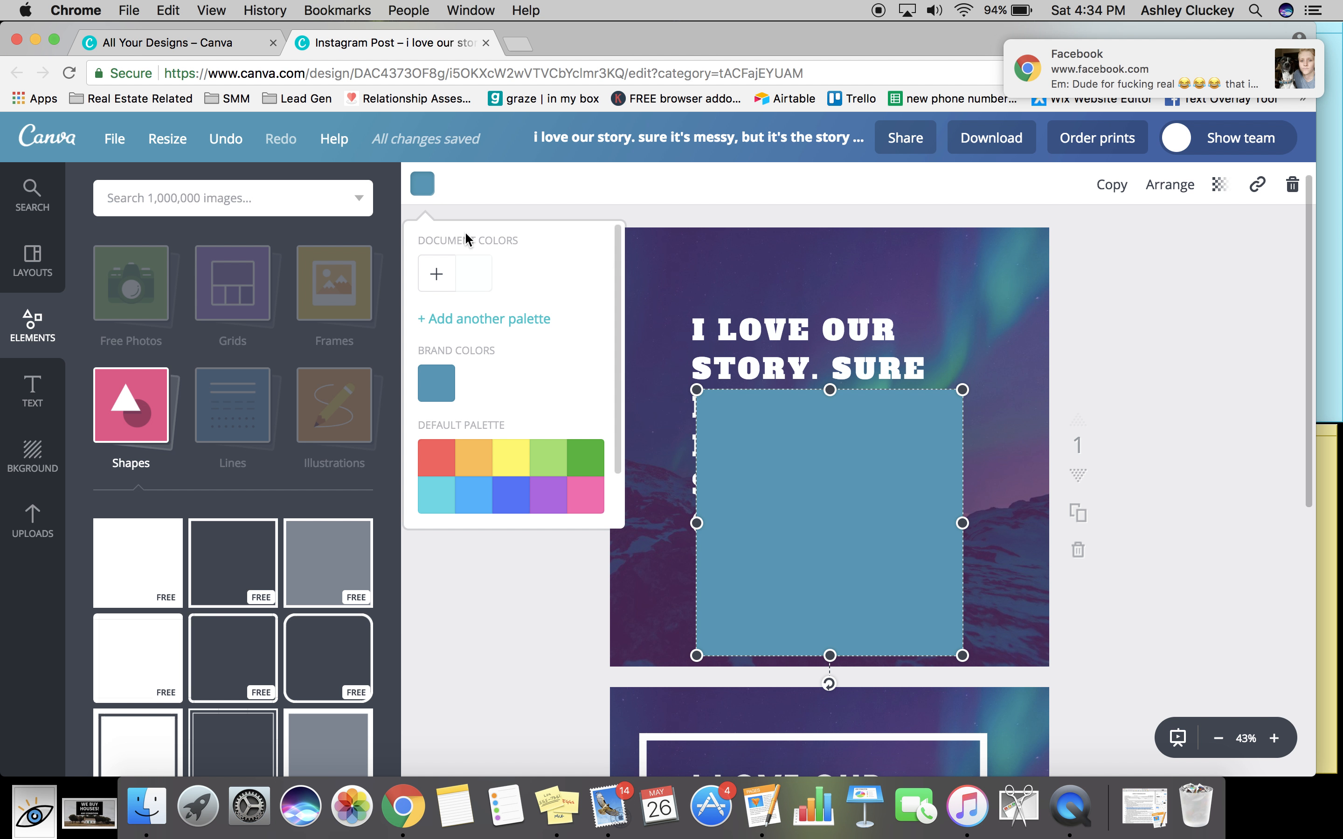
scroll(488, 438, down, 2)
click(437, 496)
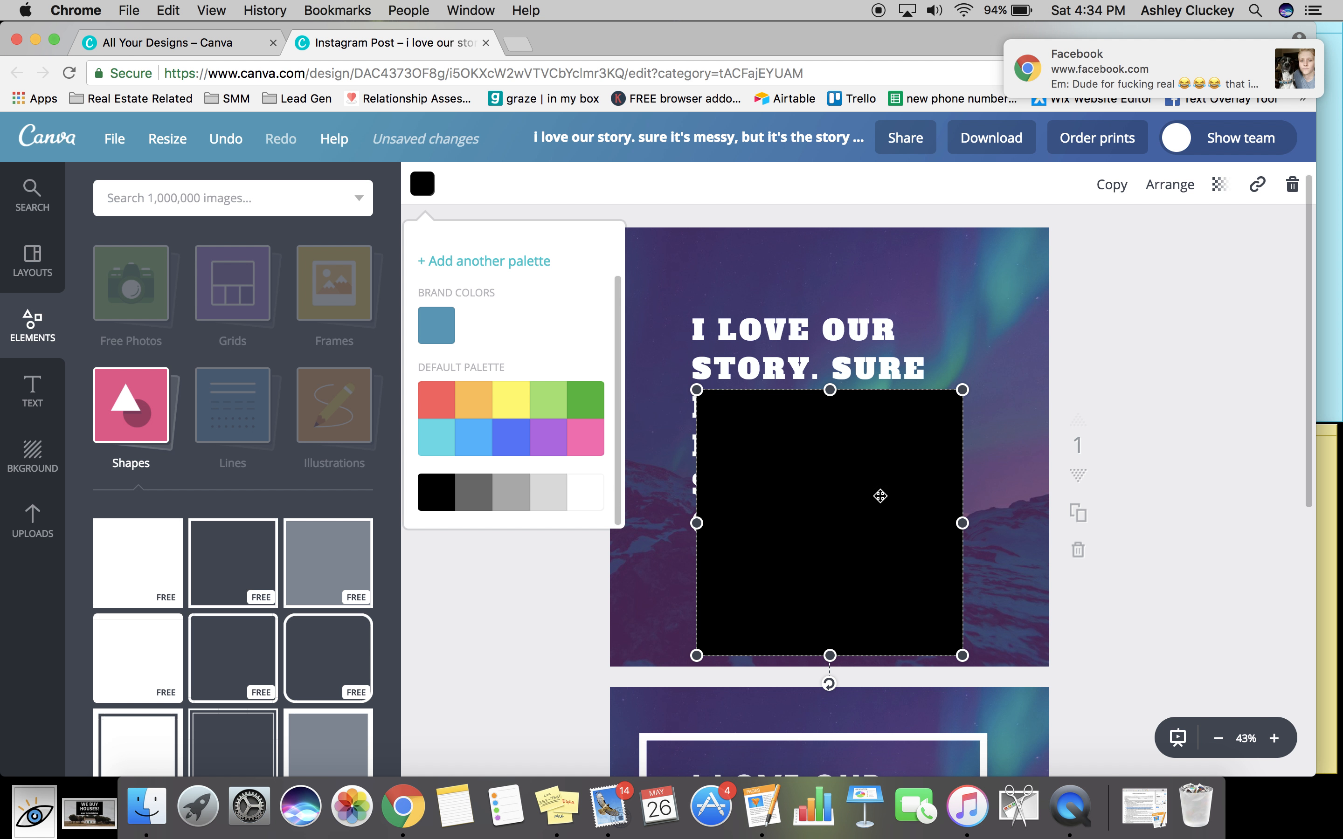
click(1132, 464)
- Move the black square over the quote and send it behind the text
drag(905, 489, 874, 390)
click(1182, 188)
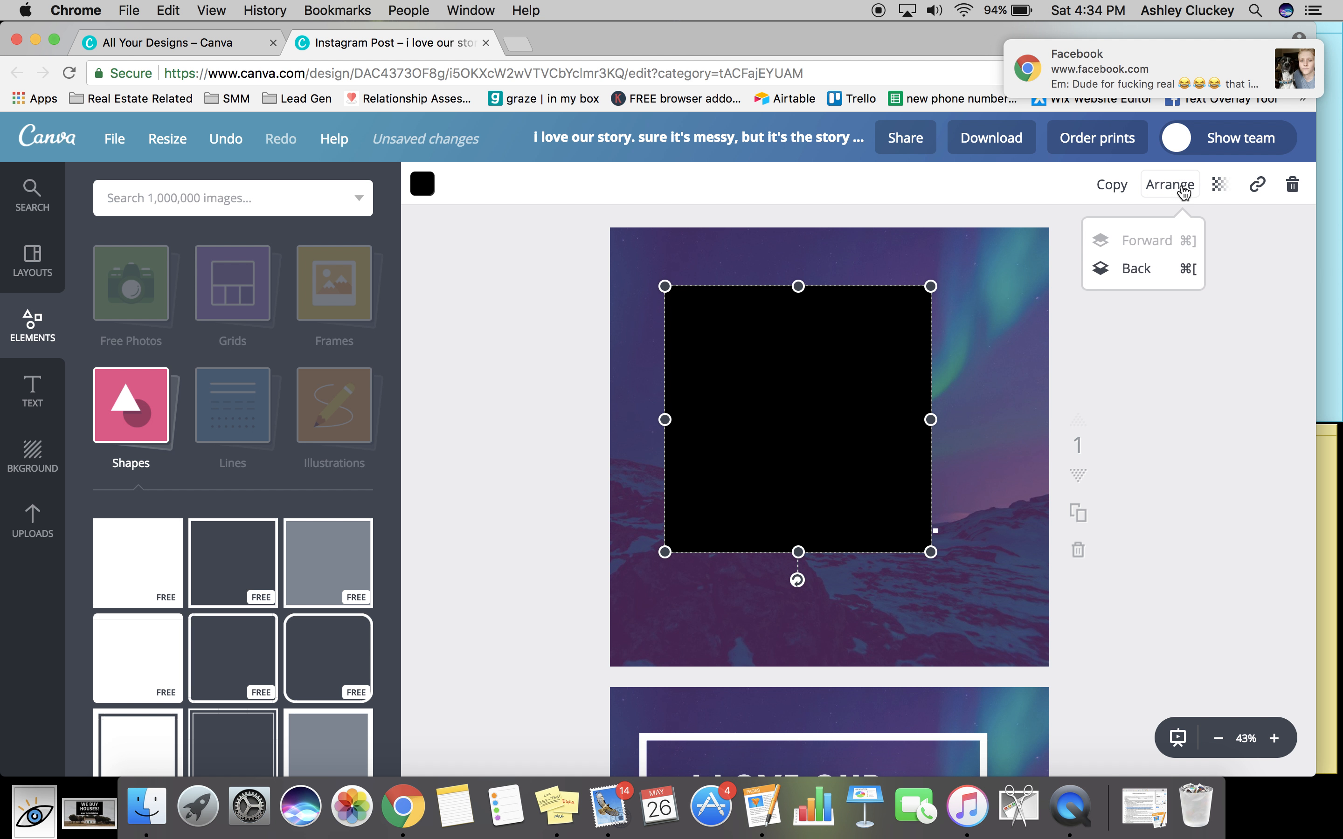
click(1156, 279)
- Enlarge the black square to hold all the quote lines and adjust its vertical position around the text
drag(931, 287, 999, 302)
drag(905, 289, 905, 297)
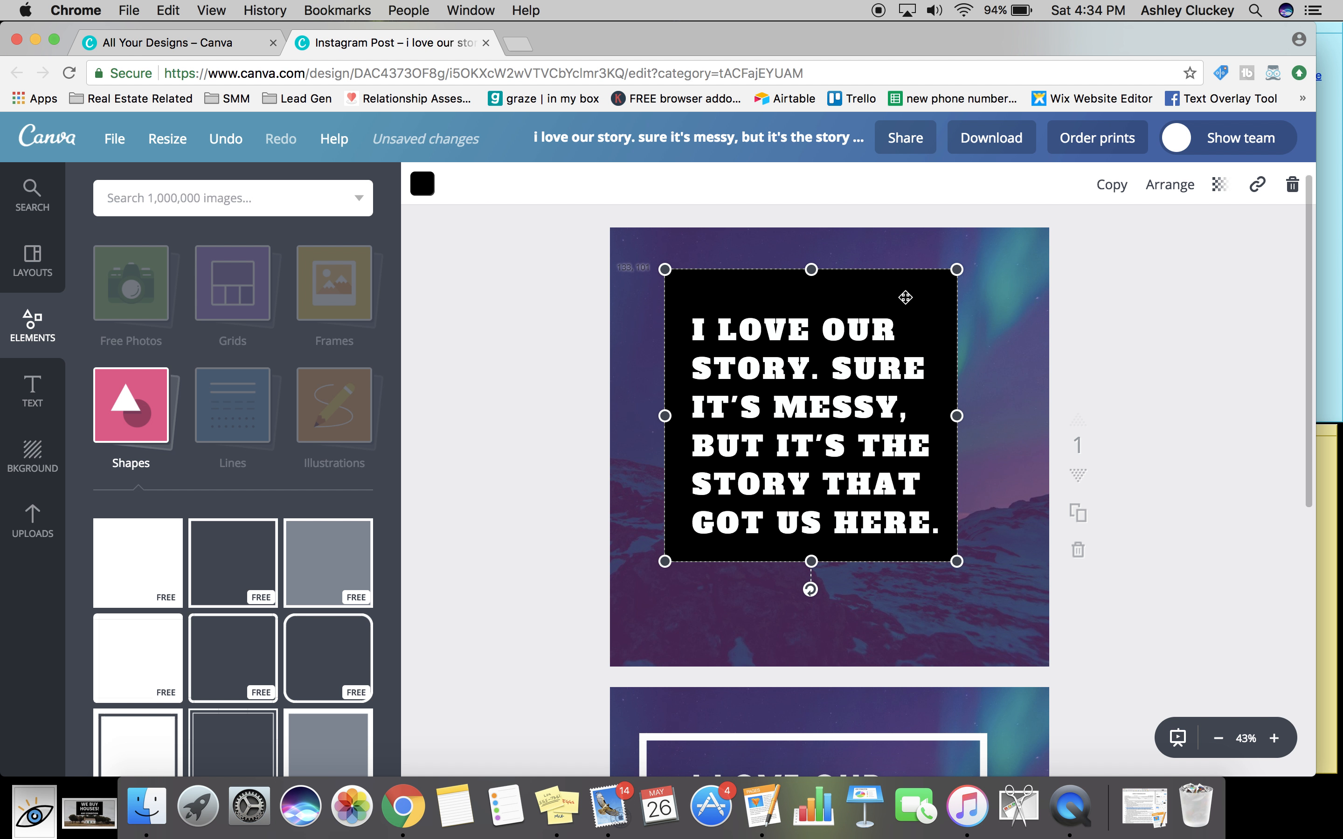
click(1165, 358)
scroll(973, 478, down, 3)
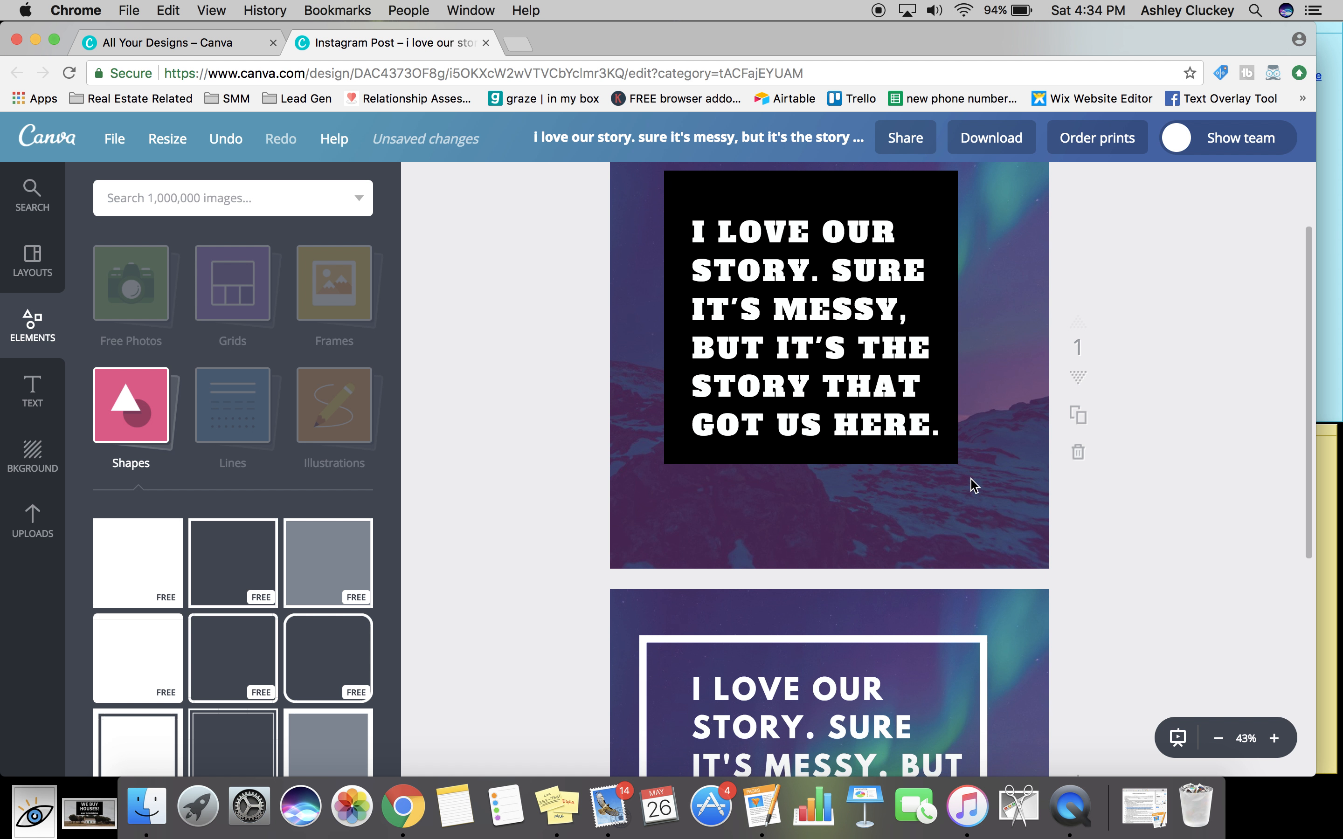
scroll(993, 486, down, 1)
scroll(998, 489, up, 3)
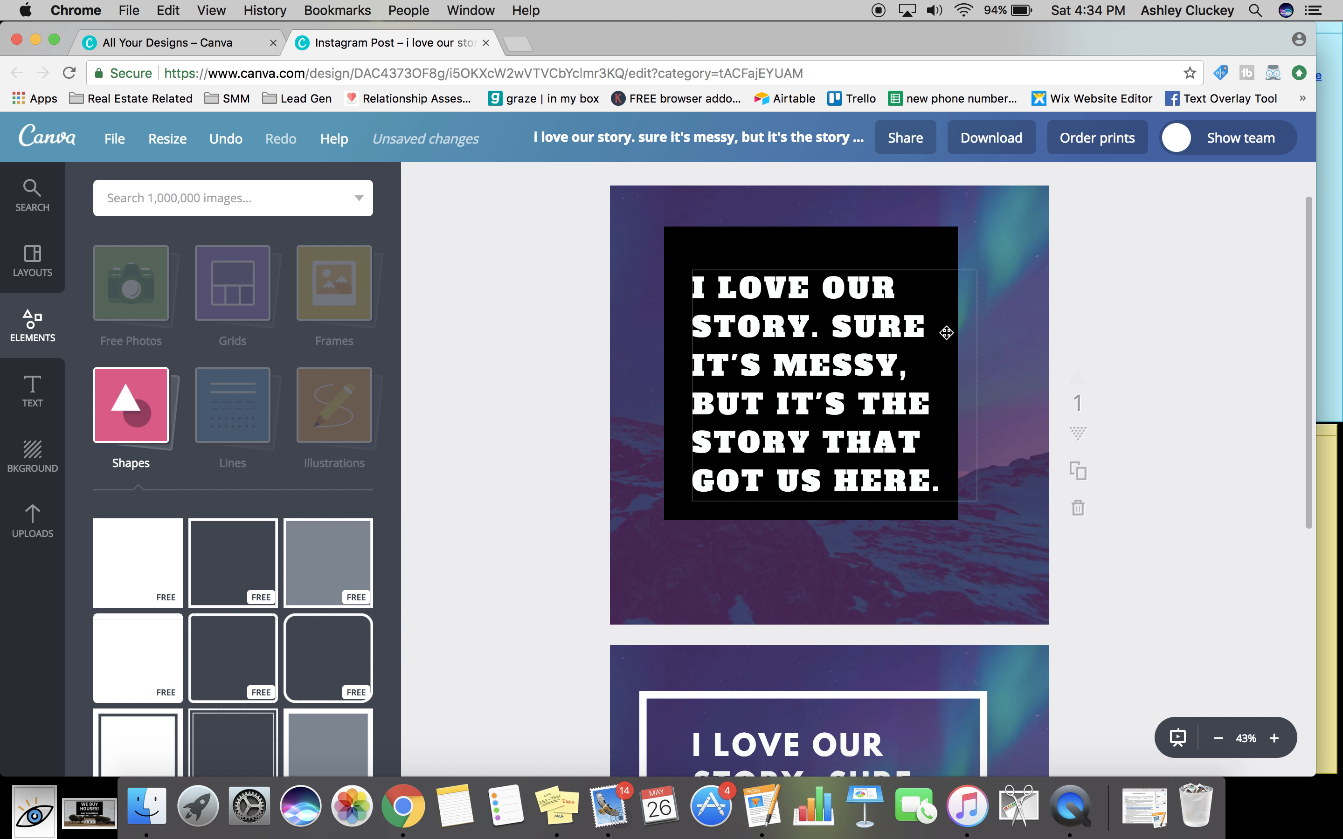
drag(924, 250, 925, 262)
click(1253, 314)
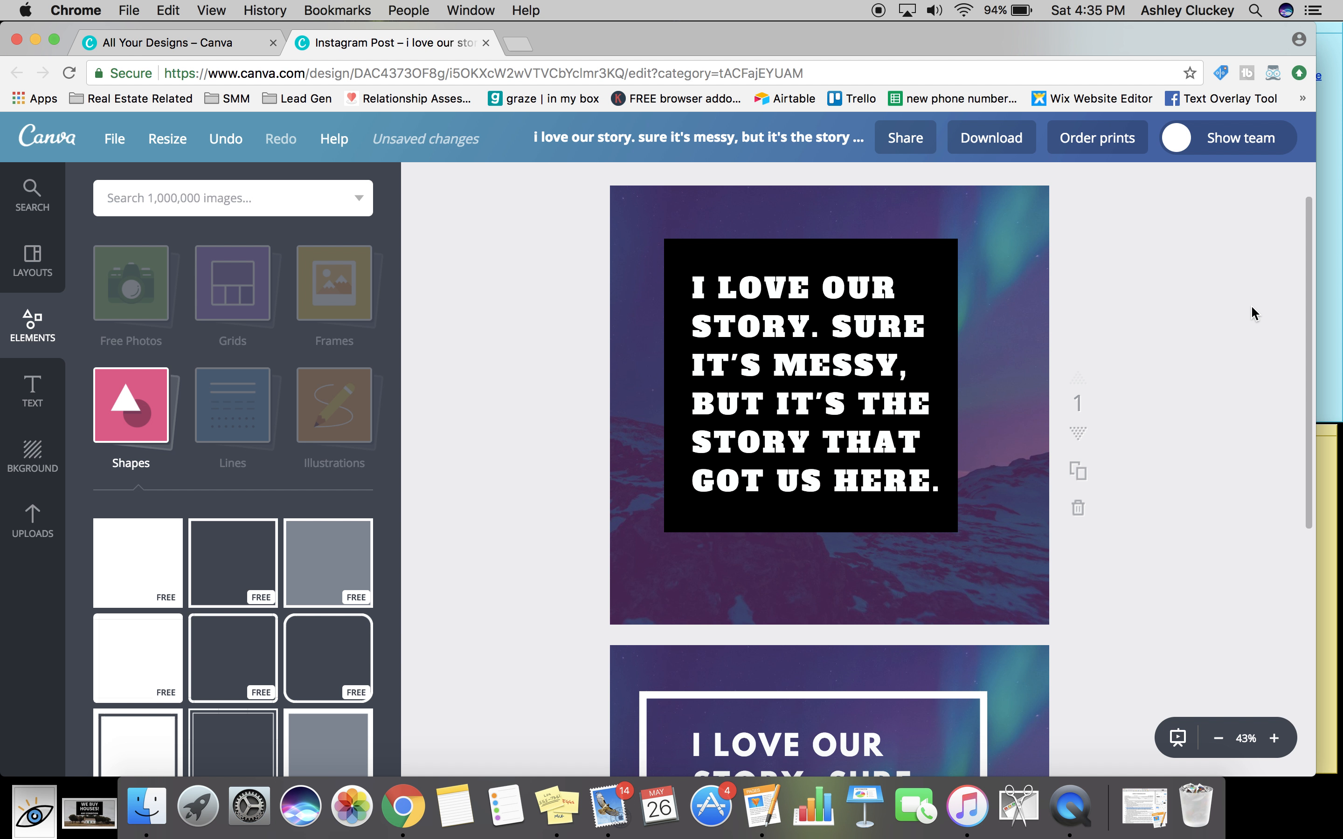
- Duplicate the second page with the white-framed quote
scroll(1253, 314, down, 8)
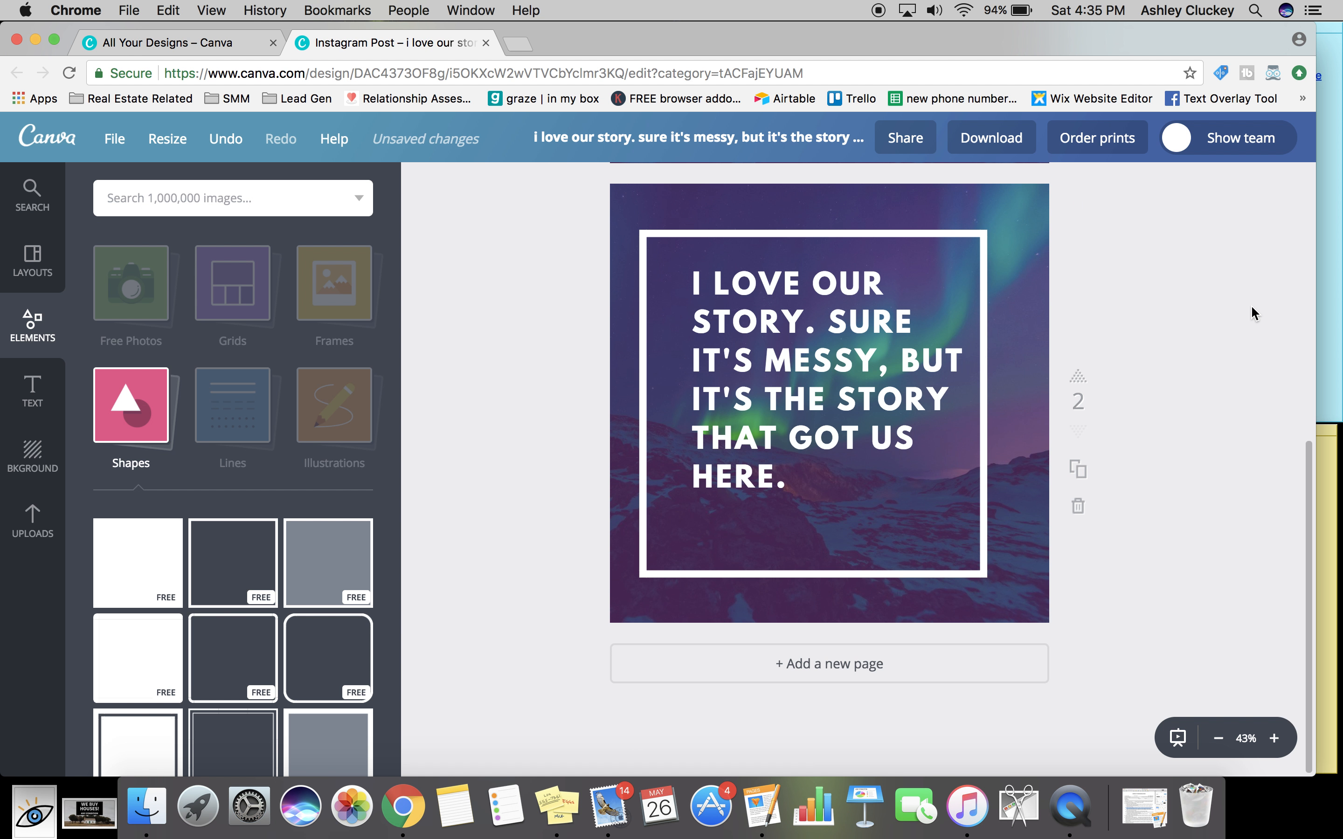
click(1088, 472)
scroll(1166, 416, up, 8)
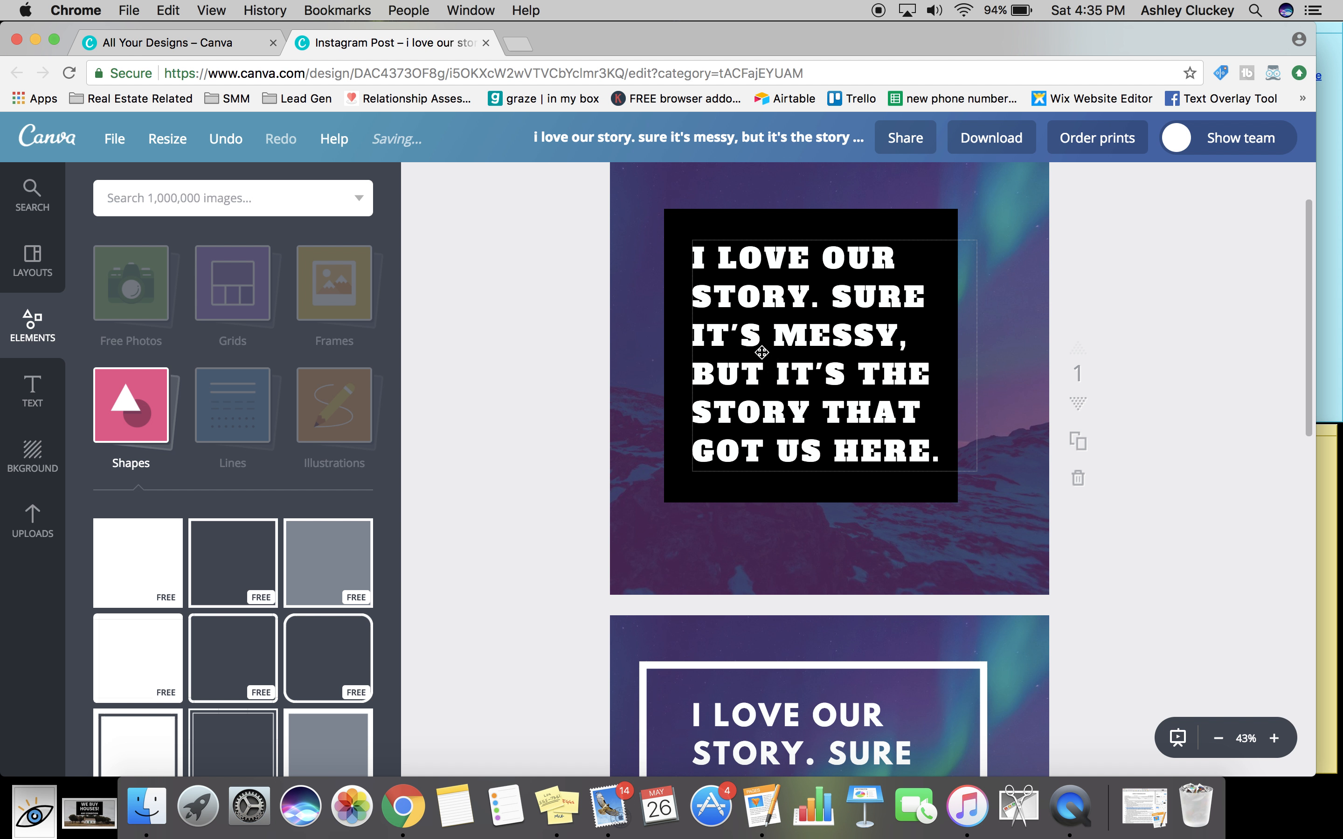
- Delete the white frame from the third page
scroll(777, 376, down, 2)
scroll(777, 376, down, 3)
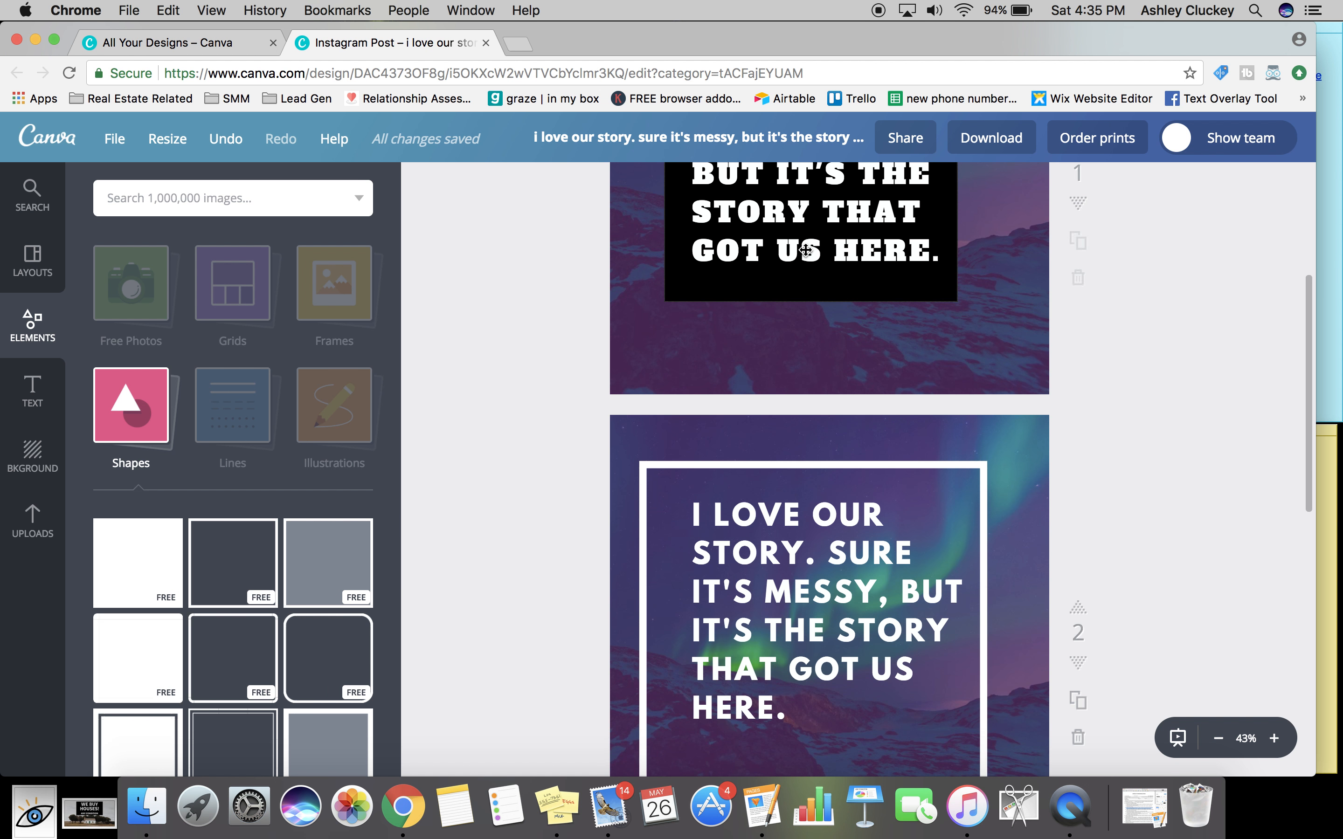
scroll(838, 385, down, 5)
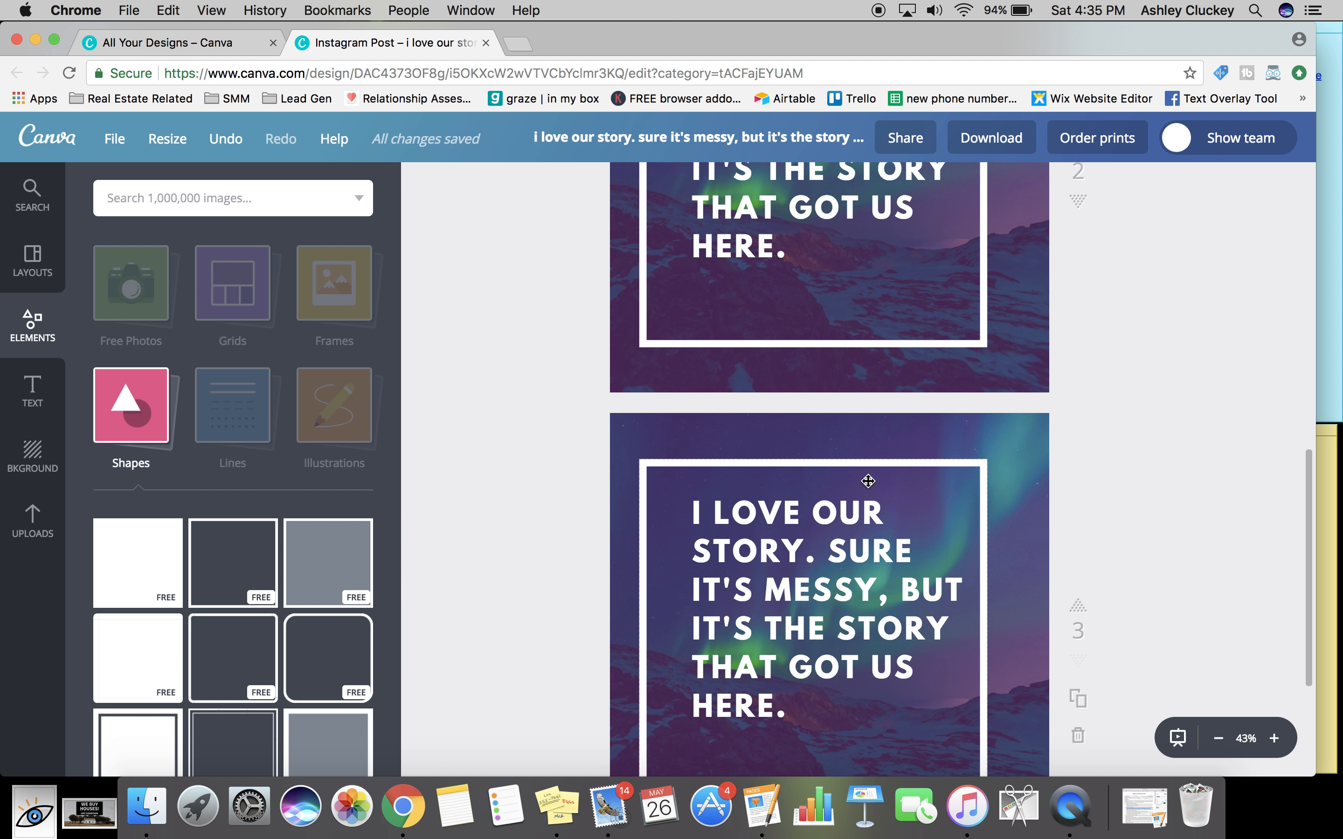
click(866, 464)
key(Delete)
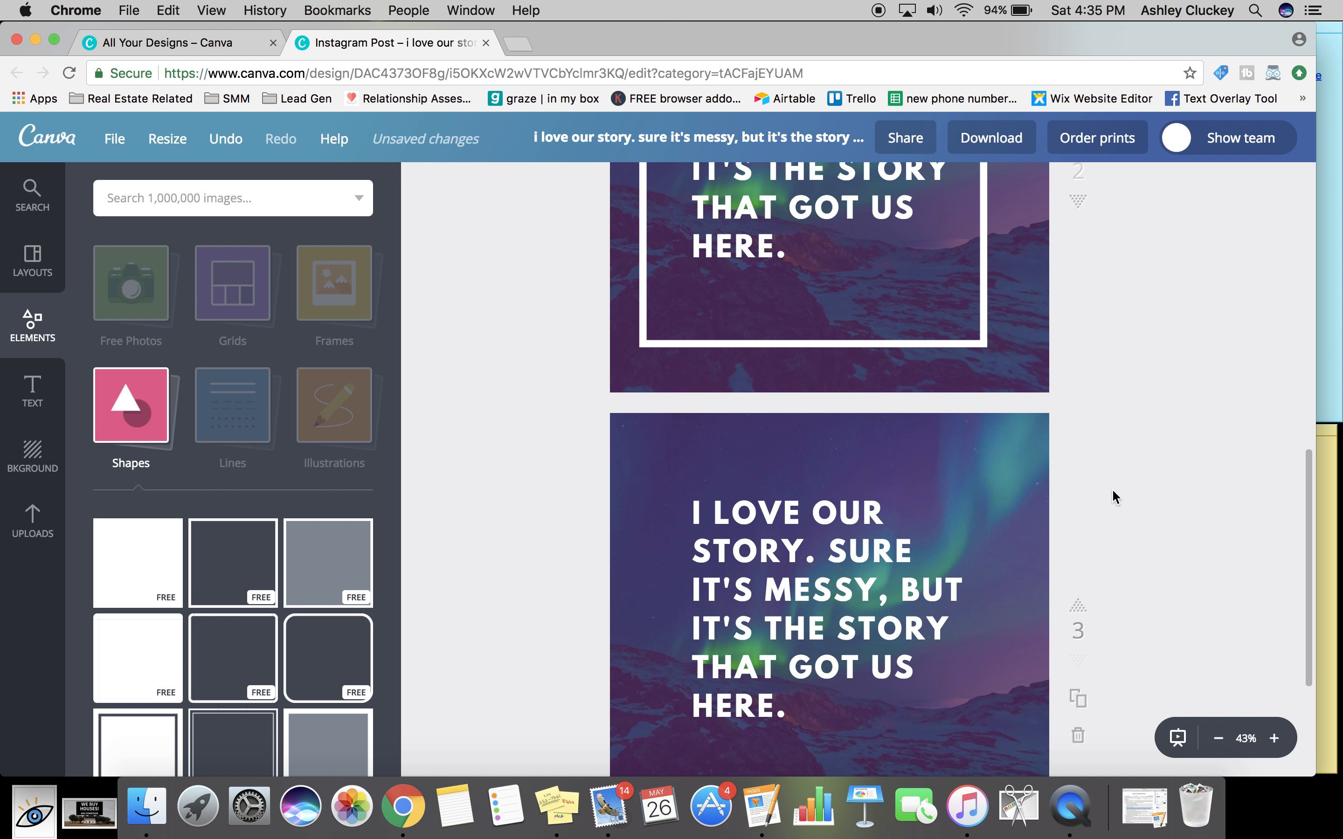
- Compare the quote designs on the first and third pages
scroll(1113, 496, down, 3)
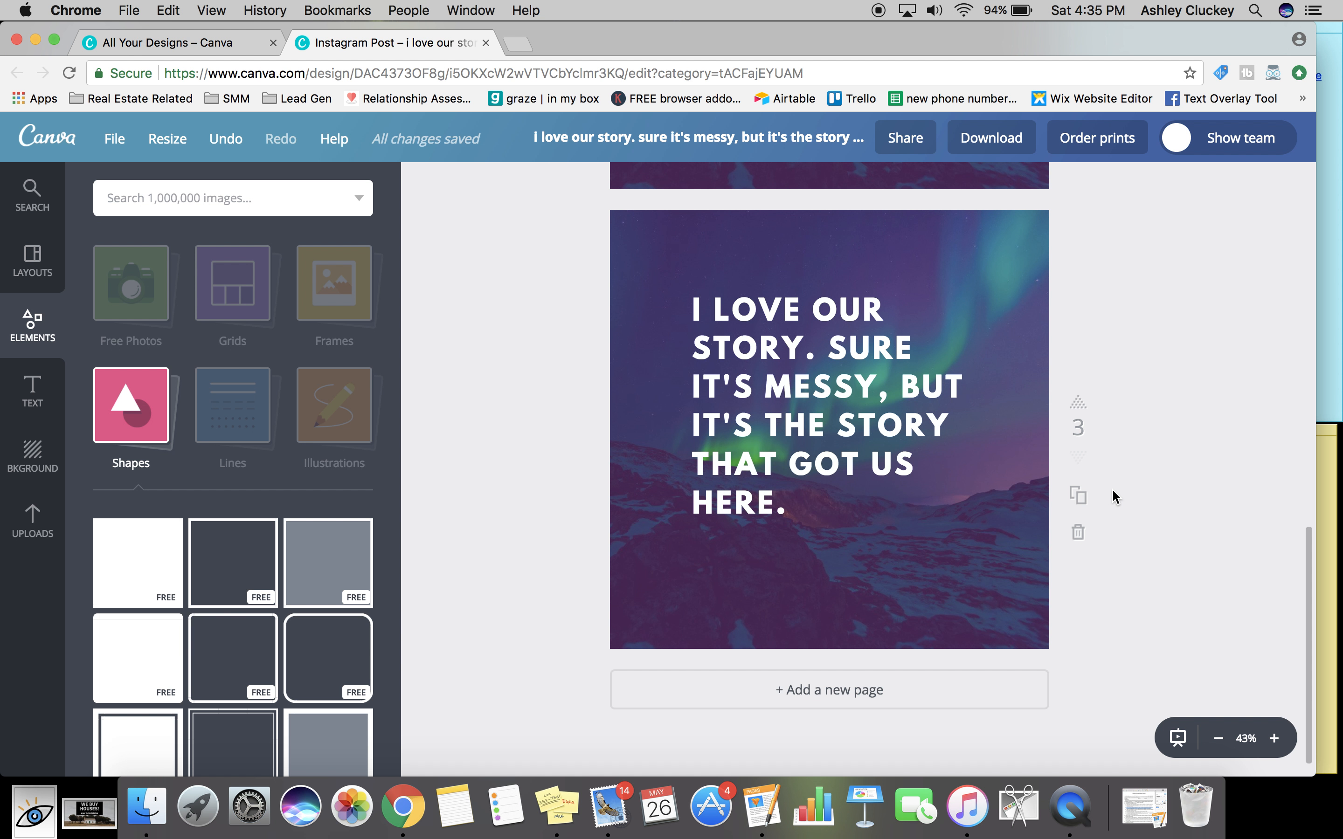
scroll(837, 406, up, 15)
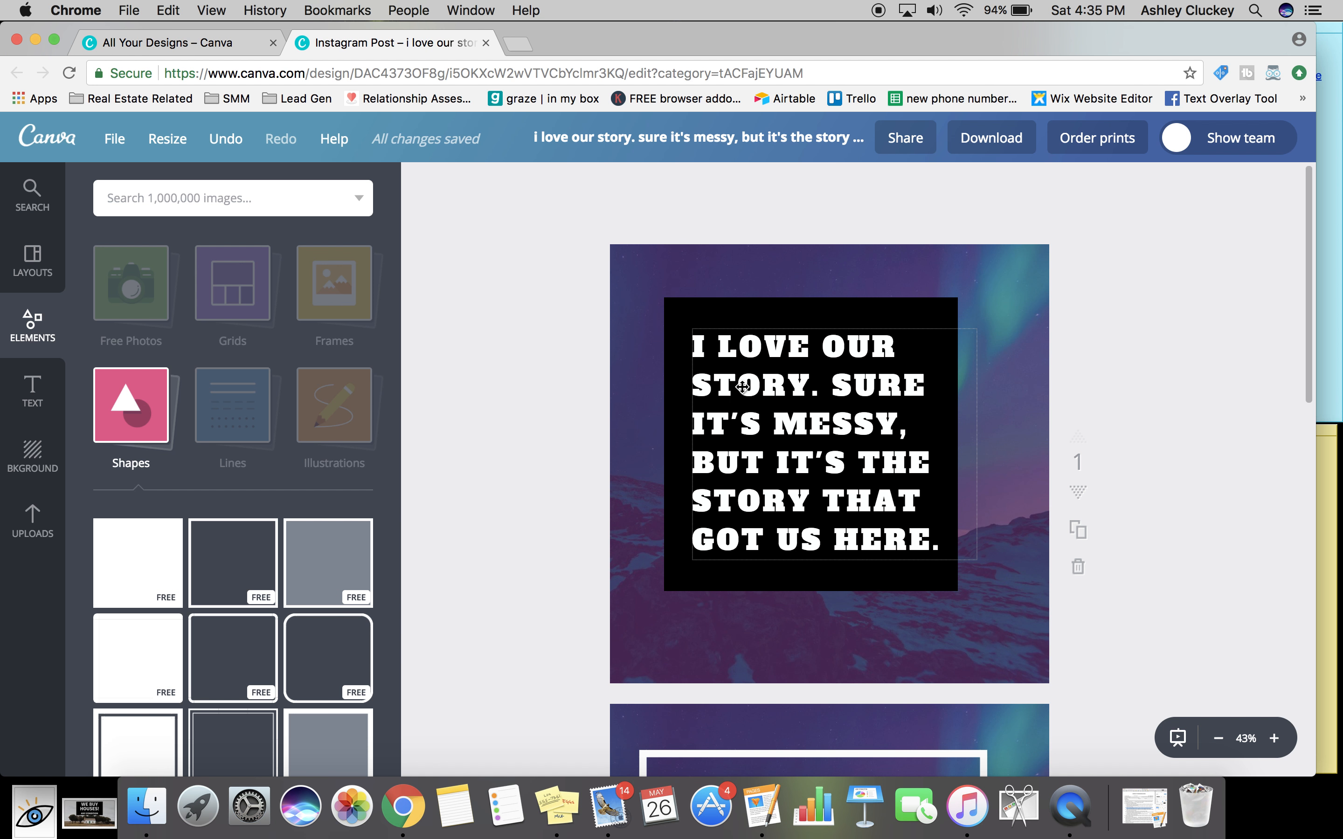
scroll(742, 391, down, 15)
scroll(742, 391, down, 2)
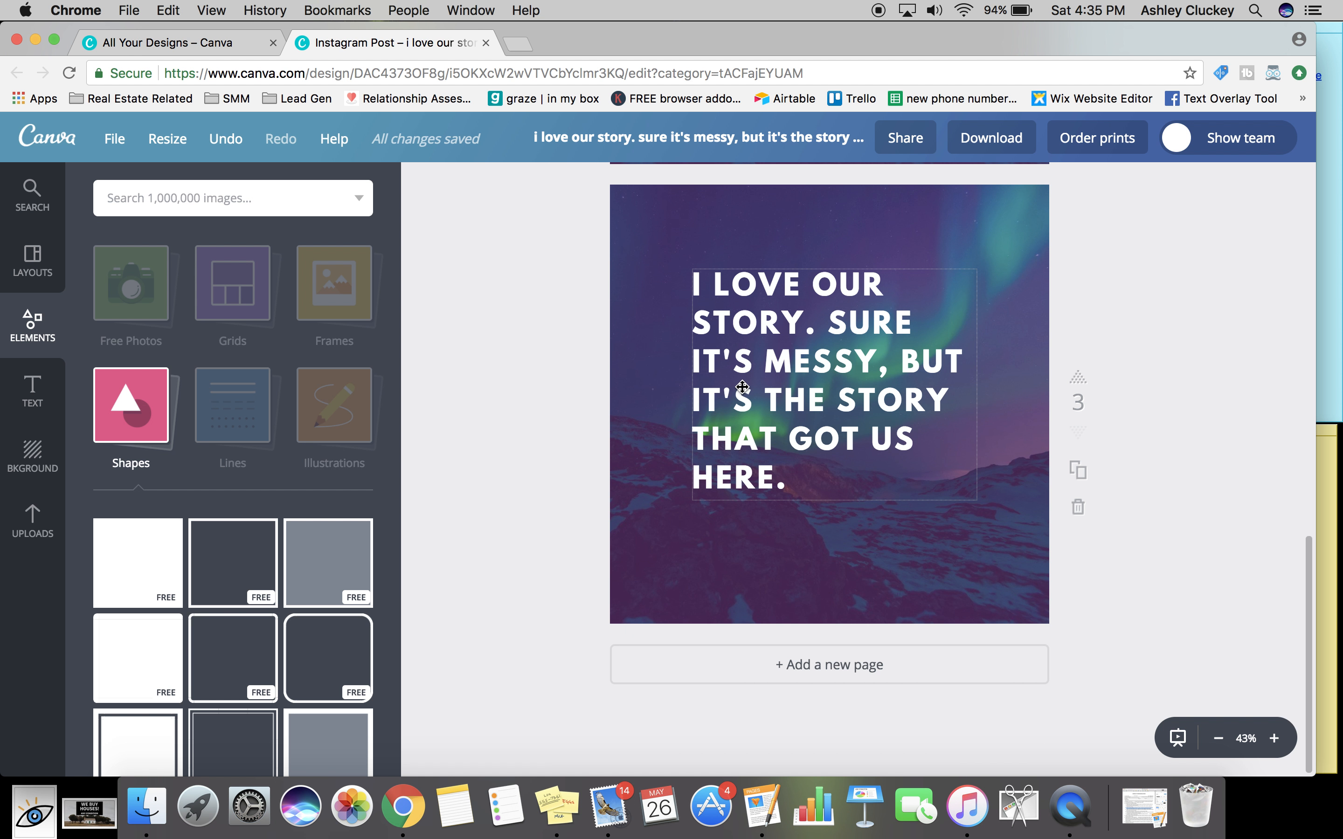
scroll(742, 391, up, 15)
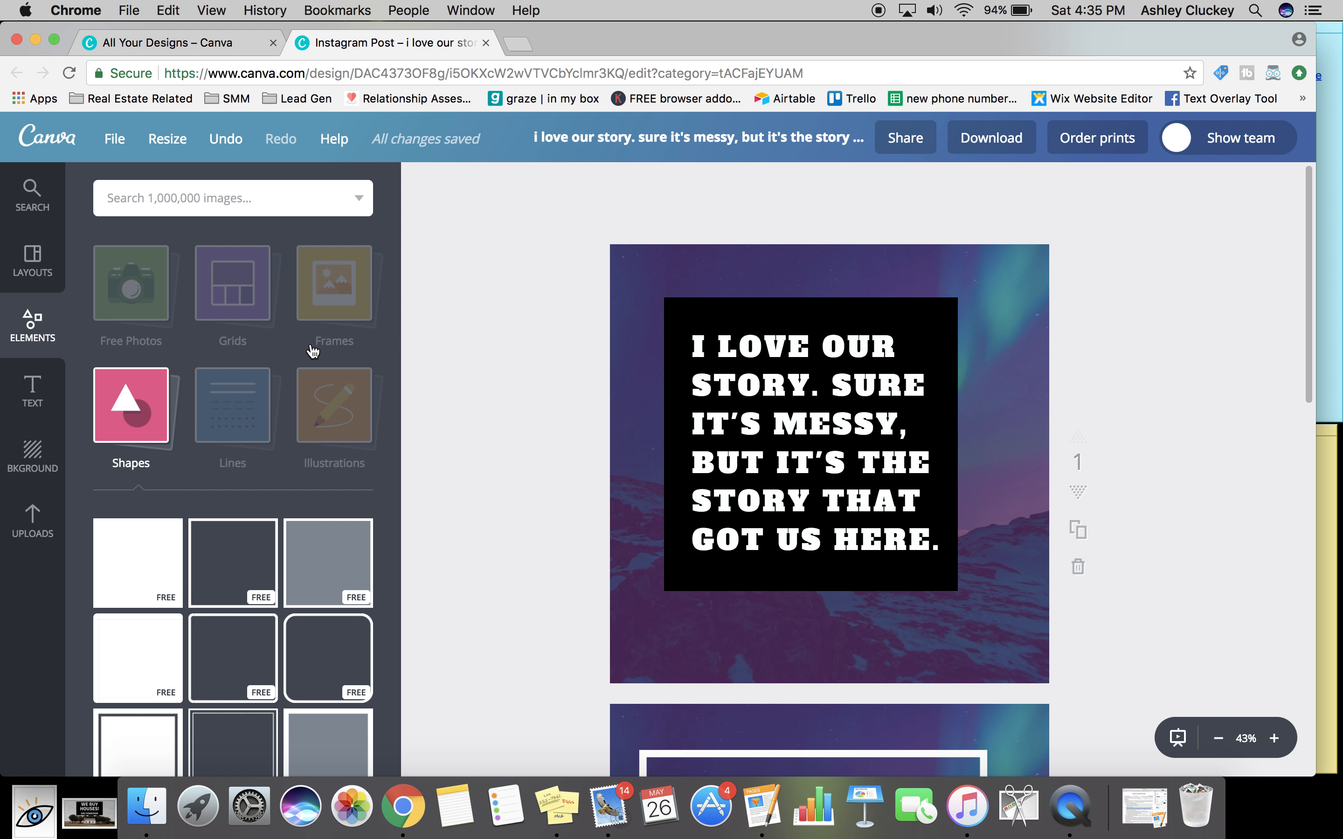
- Close the current design and create a new blank Instagram Post design
click(486, 43)
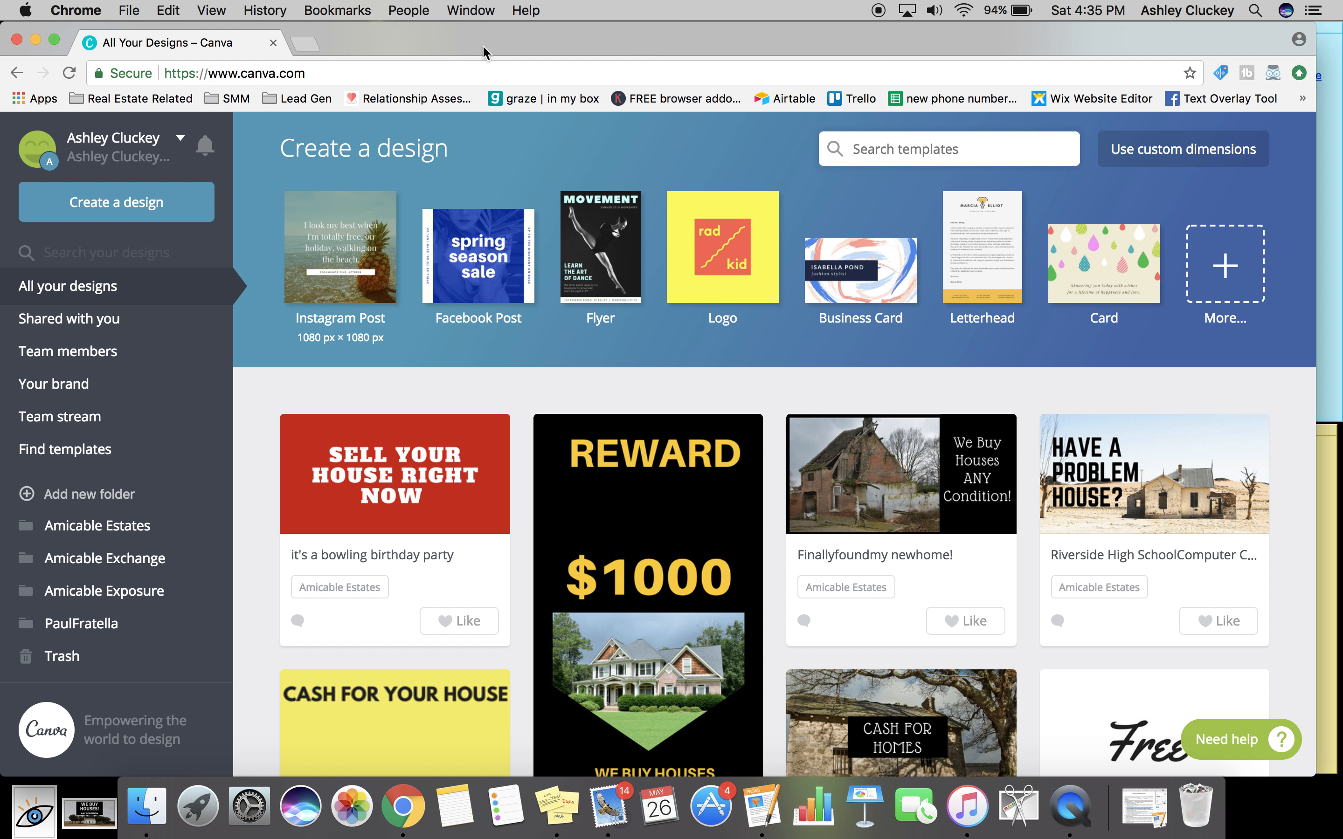
click(341, 236)
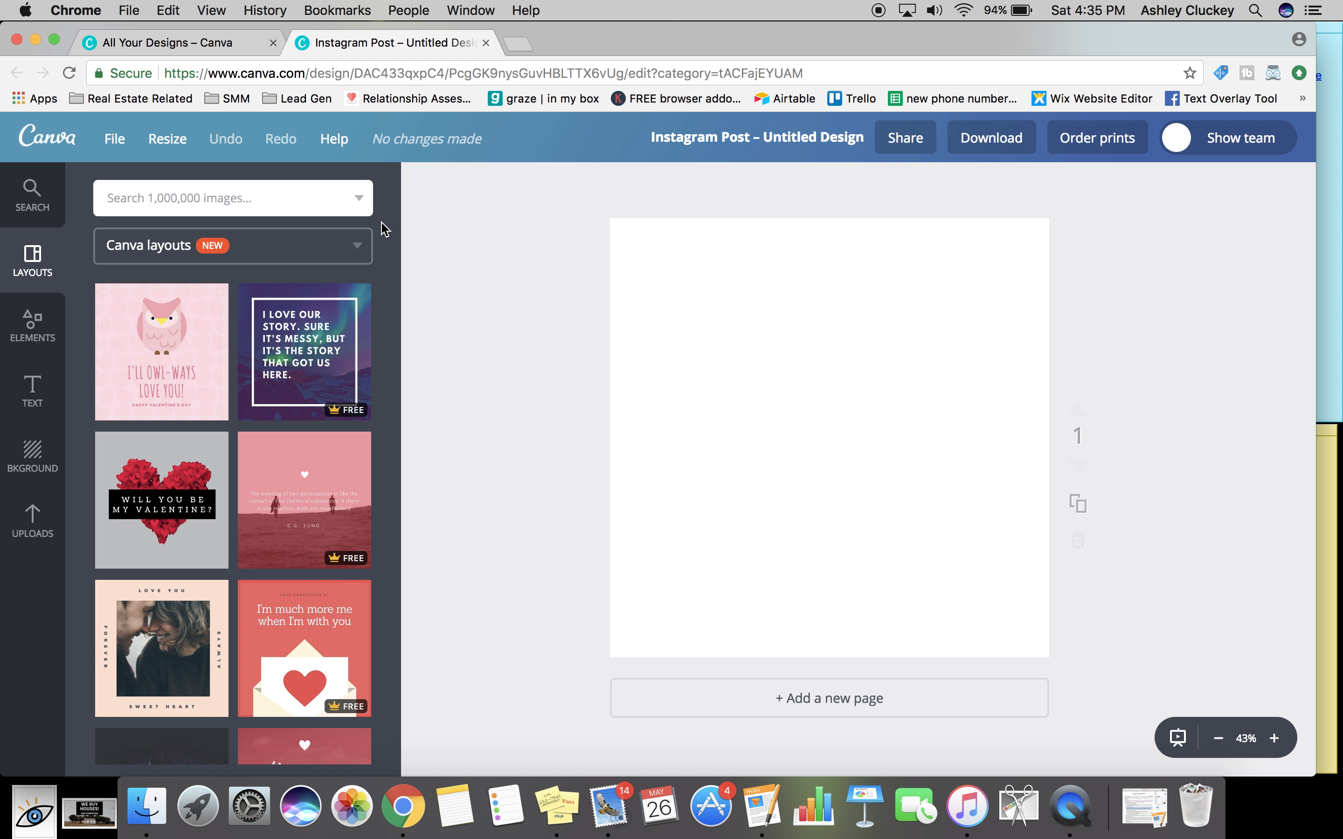
- Browse the ready-made layouts and the categories of graphic elements
scroll(287, 394, down, 5)
scroll(287, 394, up, 5)
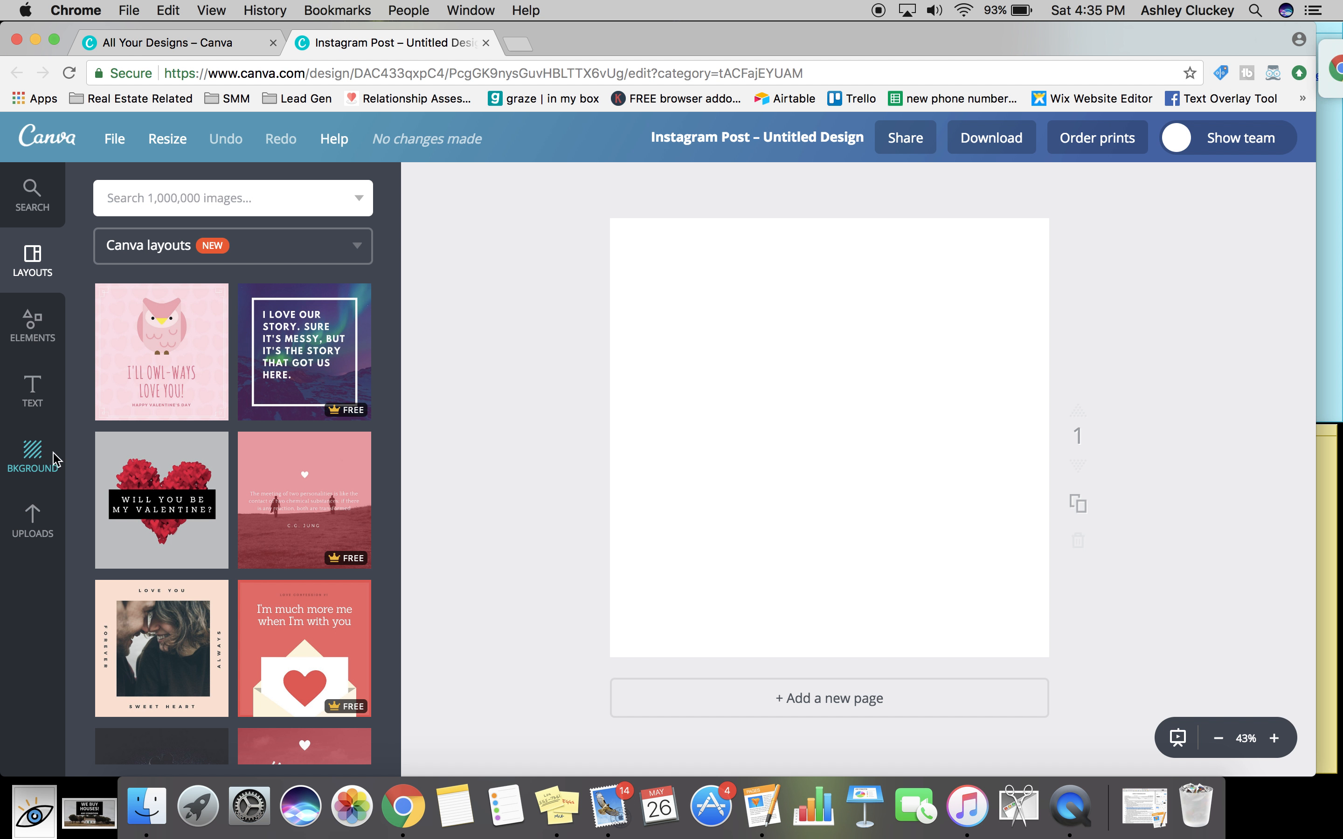
click(24, 347)
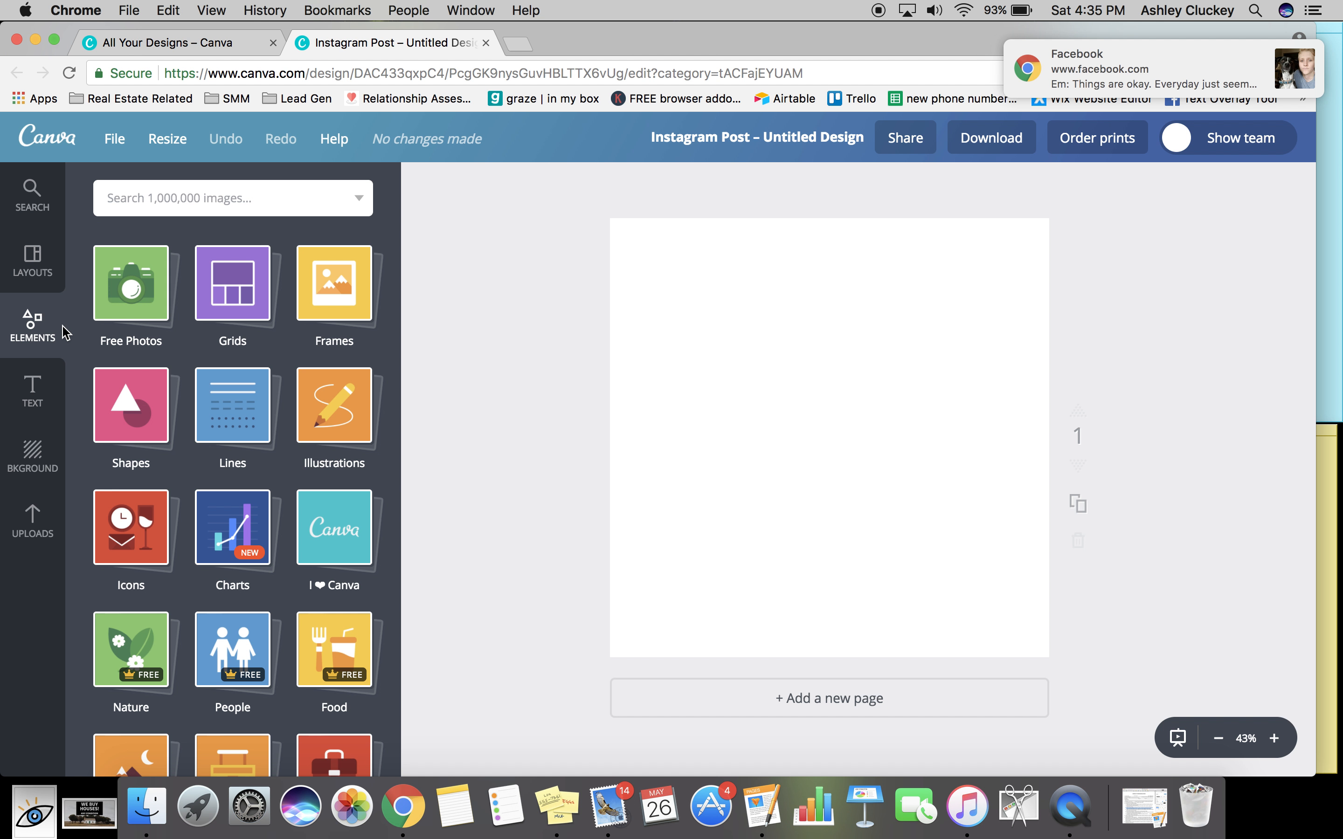
click(1301, 52)
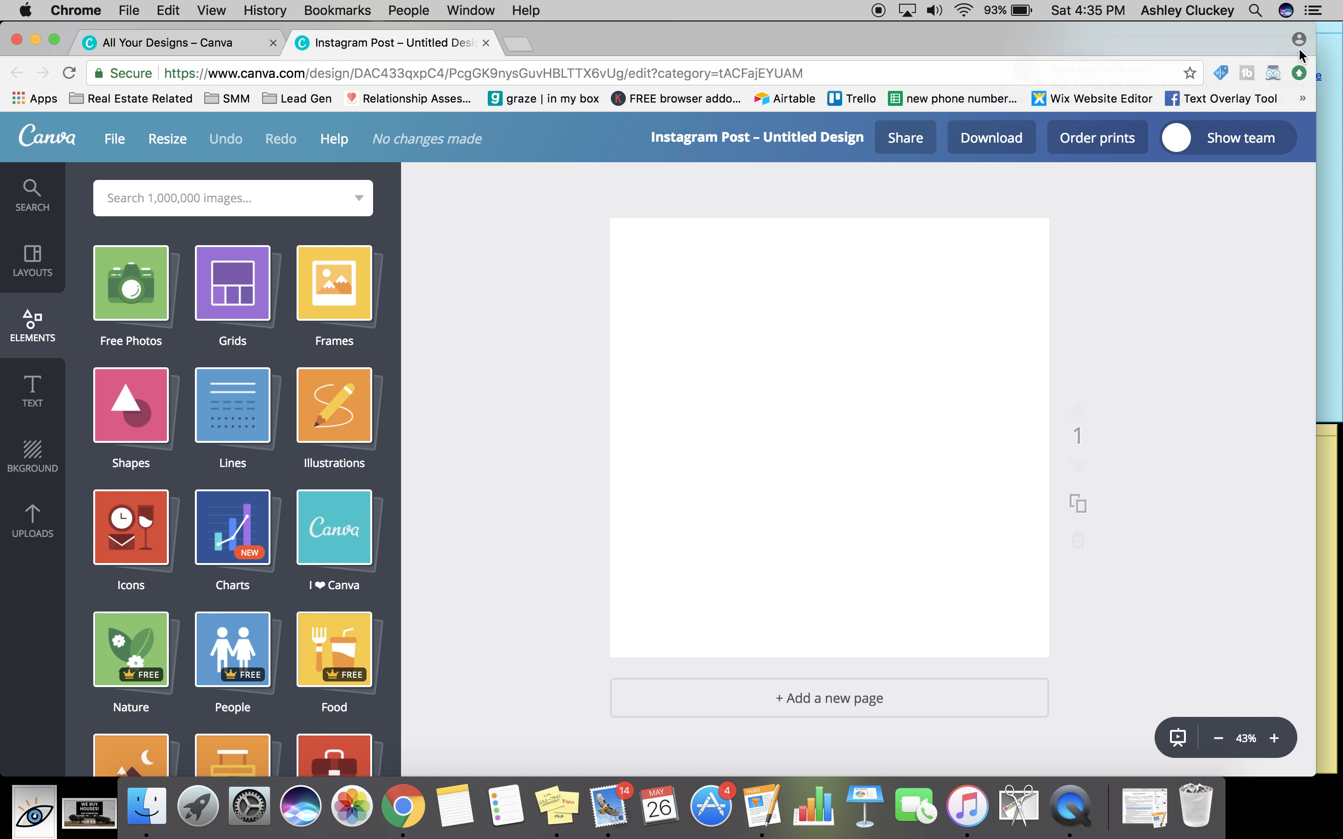
scroll(272, 450, down, 8)
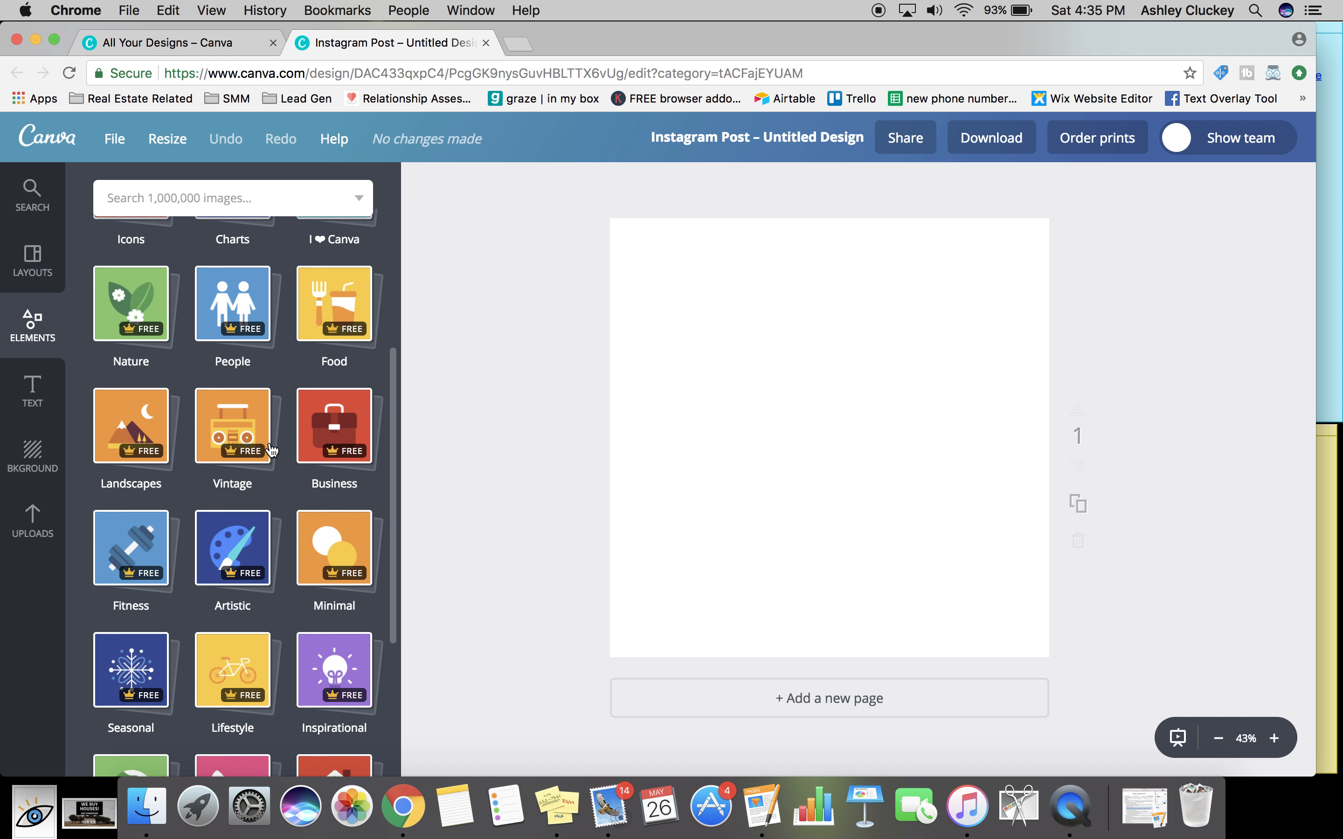
scroll(271, 450, down, 1)
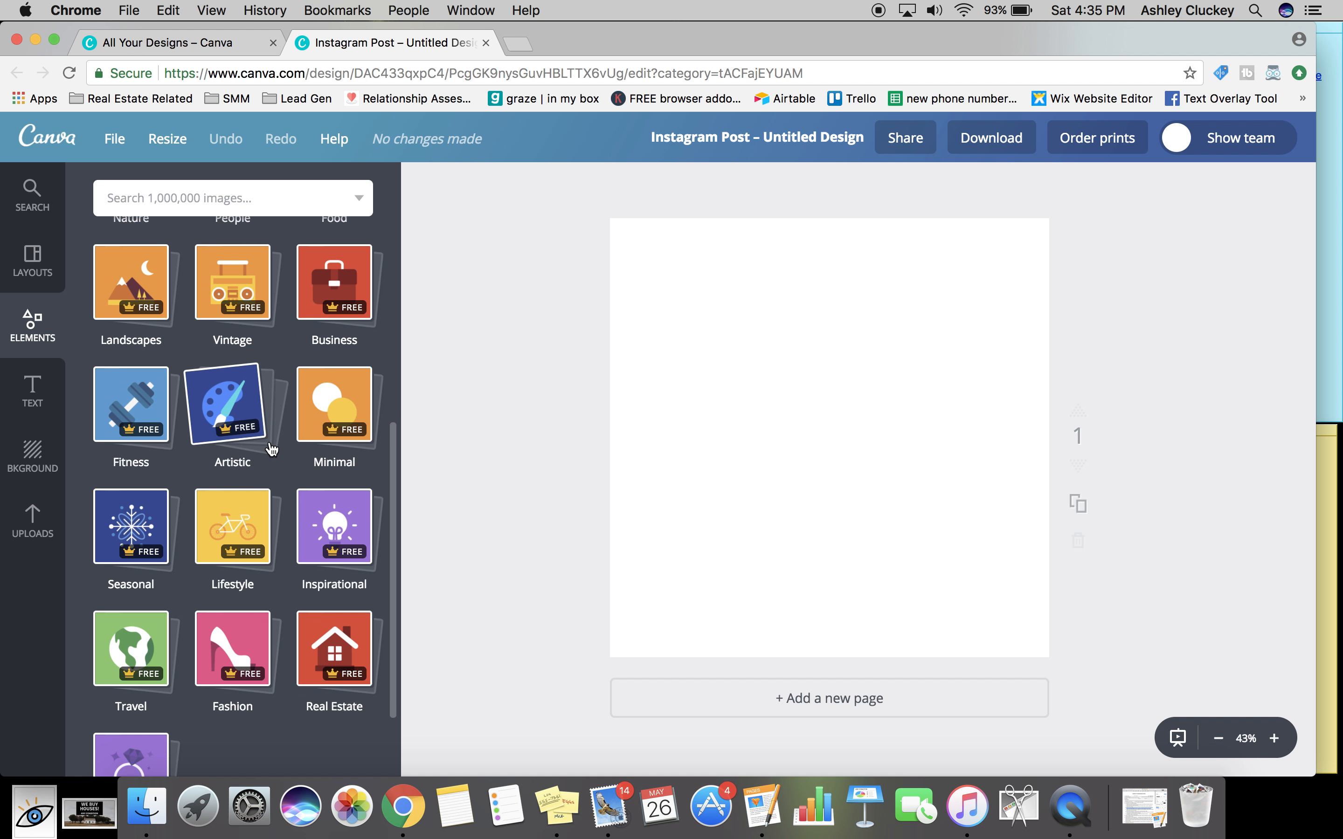
scroll(272, 450, up, 4)
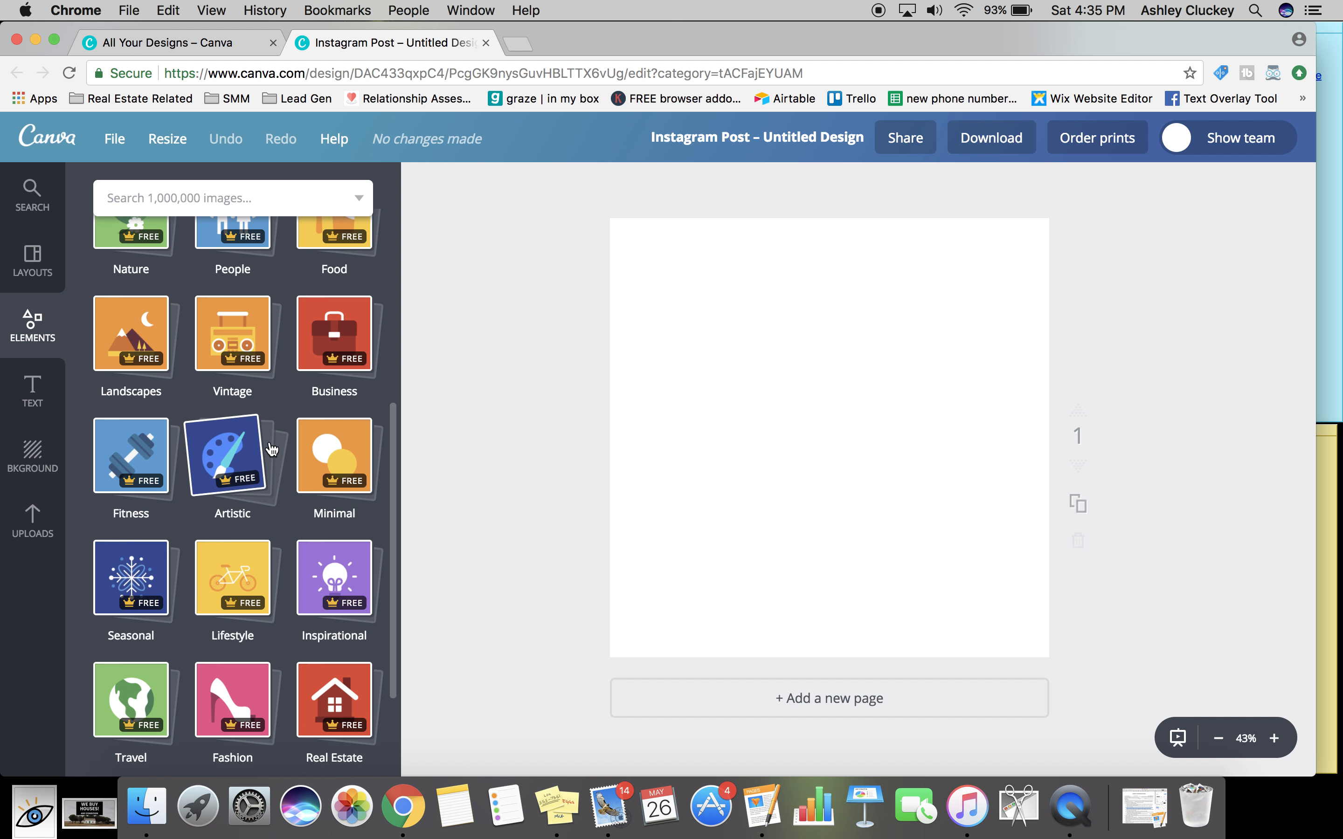
scroll(271, 450, up, 2)
- Add the photo of the salad in a blue bowl from the Food elements to the blank page
click(320, 452)
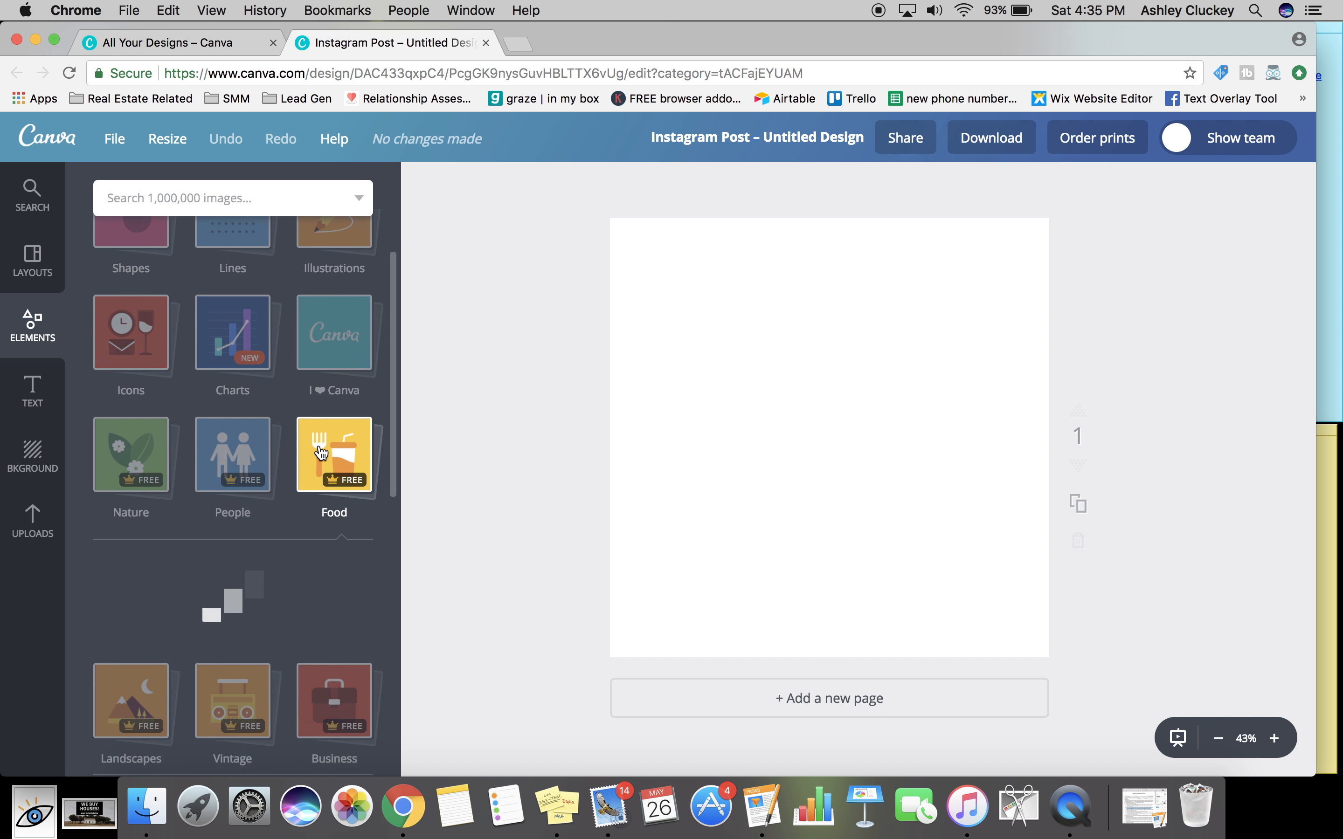
scroll(298, 545, down, 3)
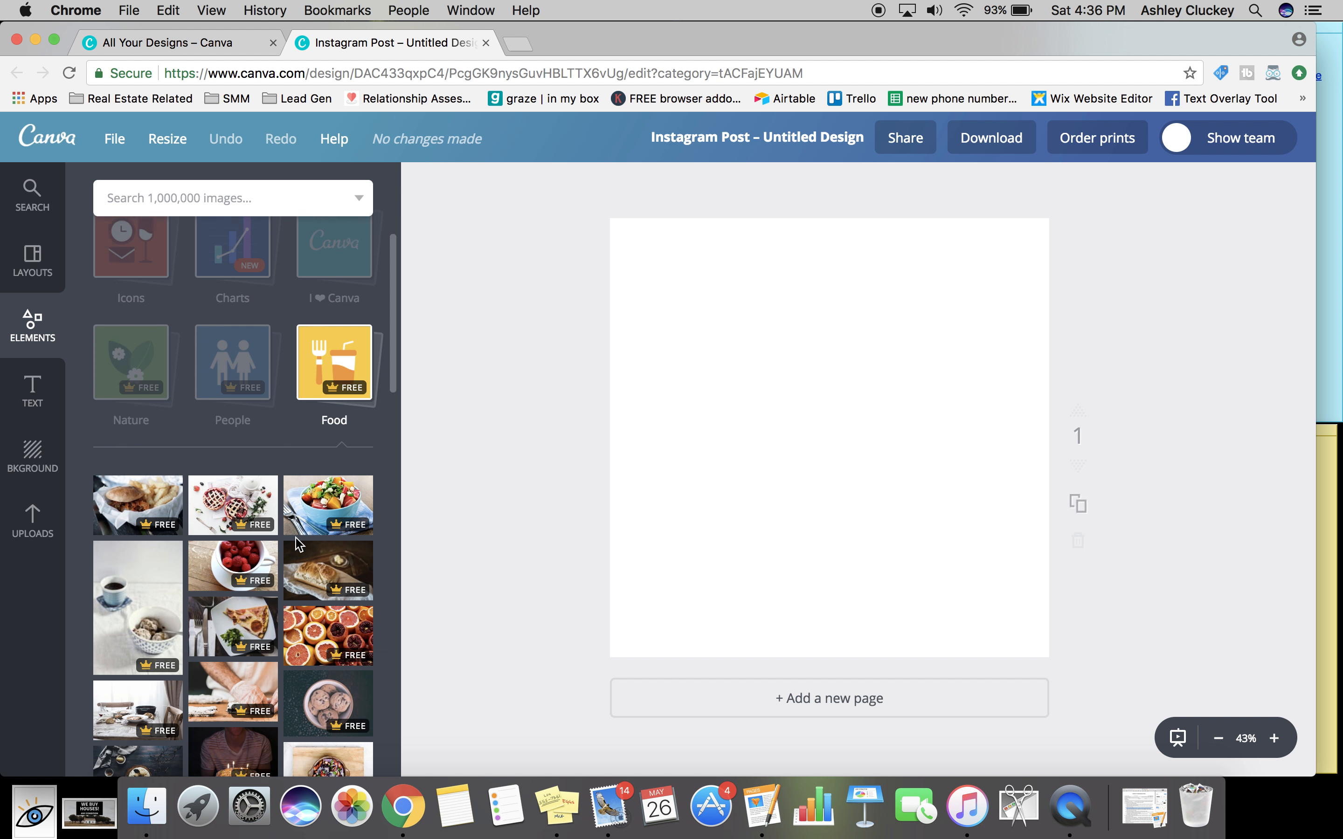
scroll(298, 544, down, 3)
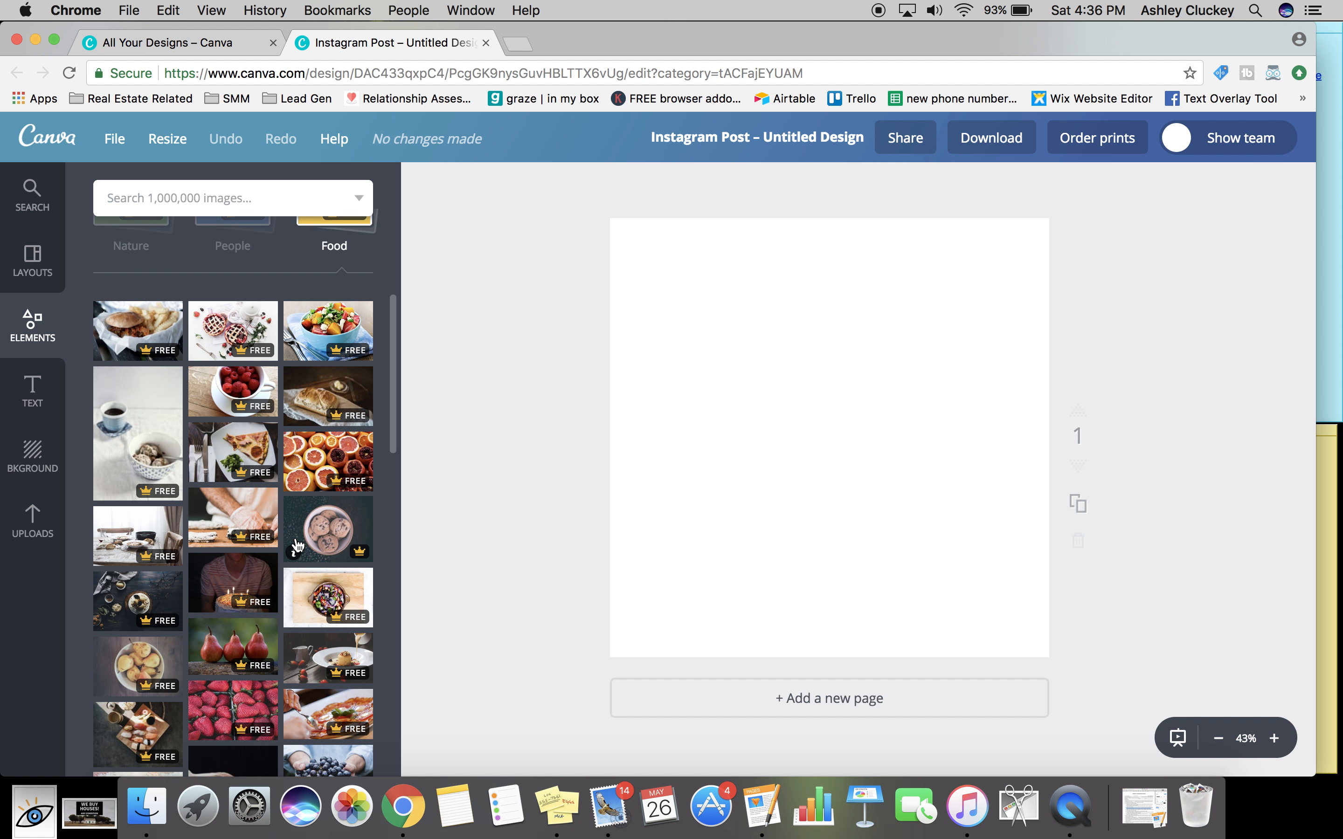
click(333, 330)
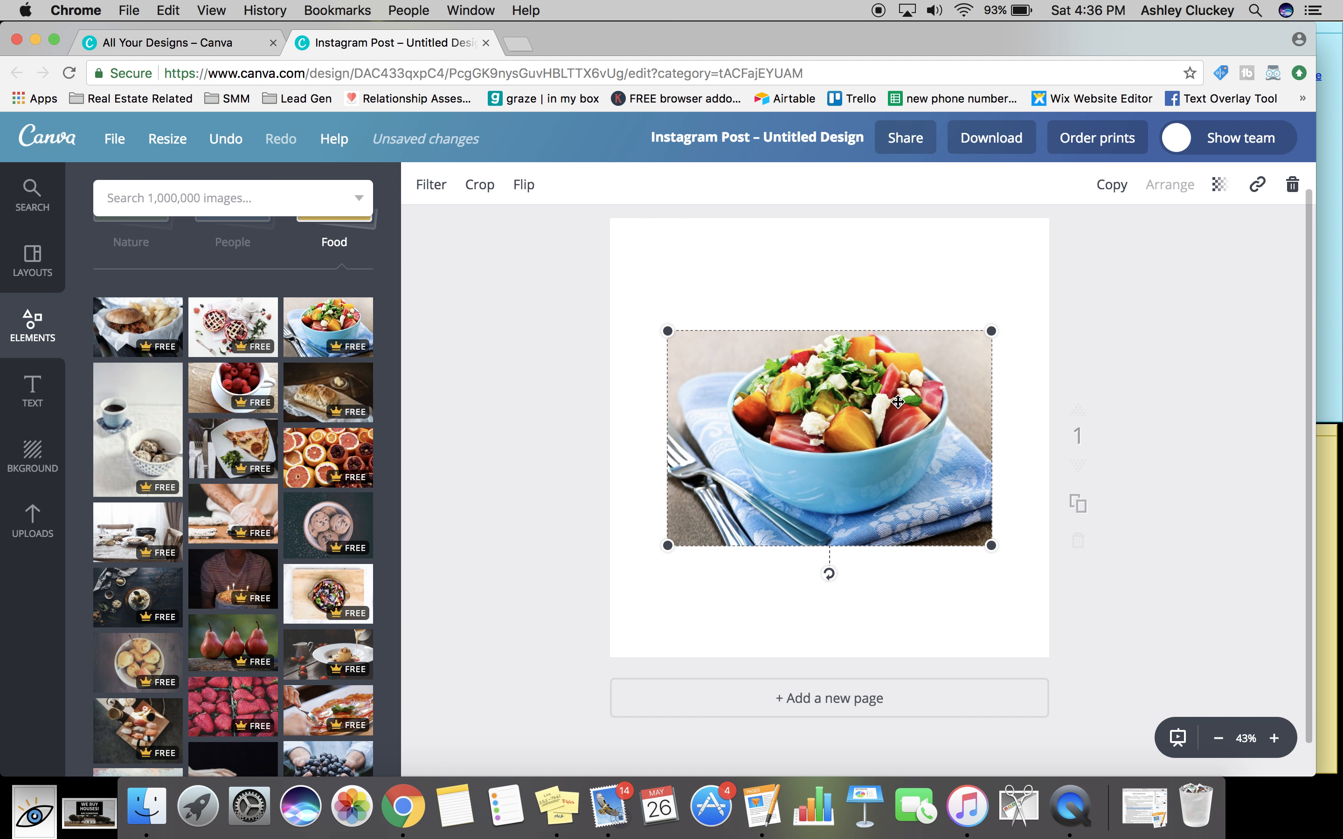
- Enlarge the salad photo to span the full page width and position it with the bowl slightly right of centre
drag(671, 331, 674, 261)
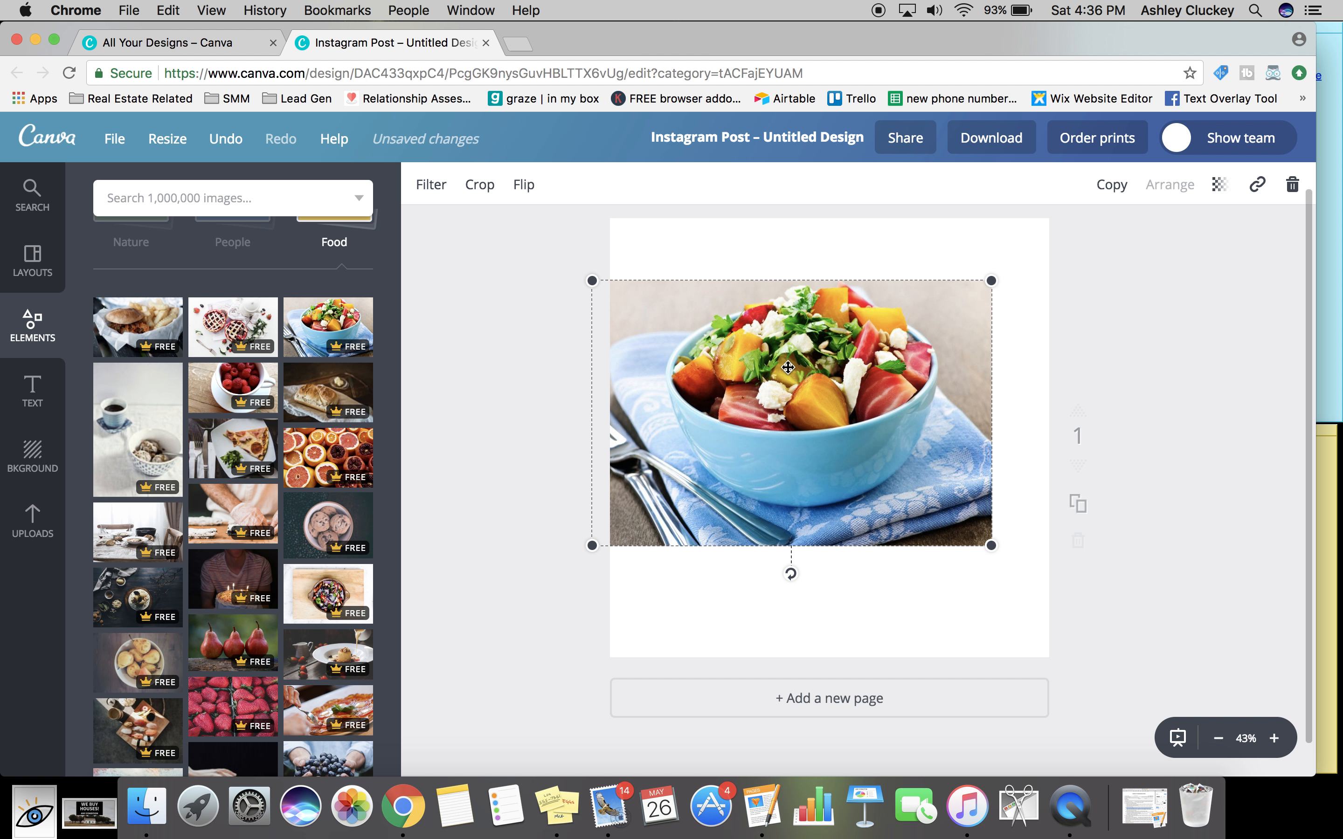
drag(991, 546, 1139, 737)
drag(809, 540, 755, 503)
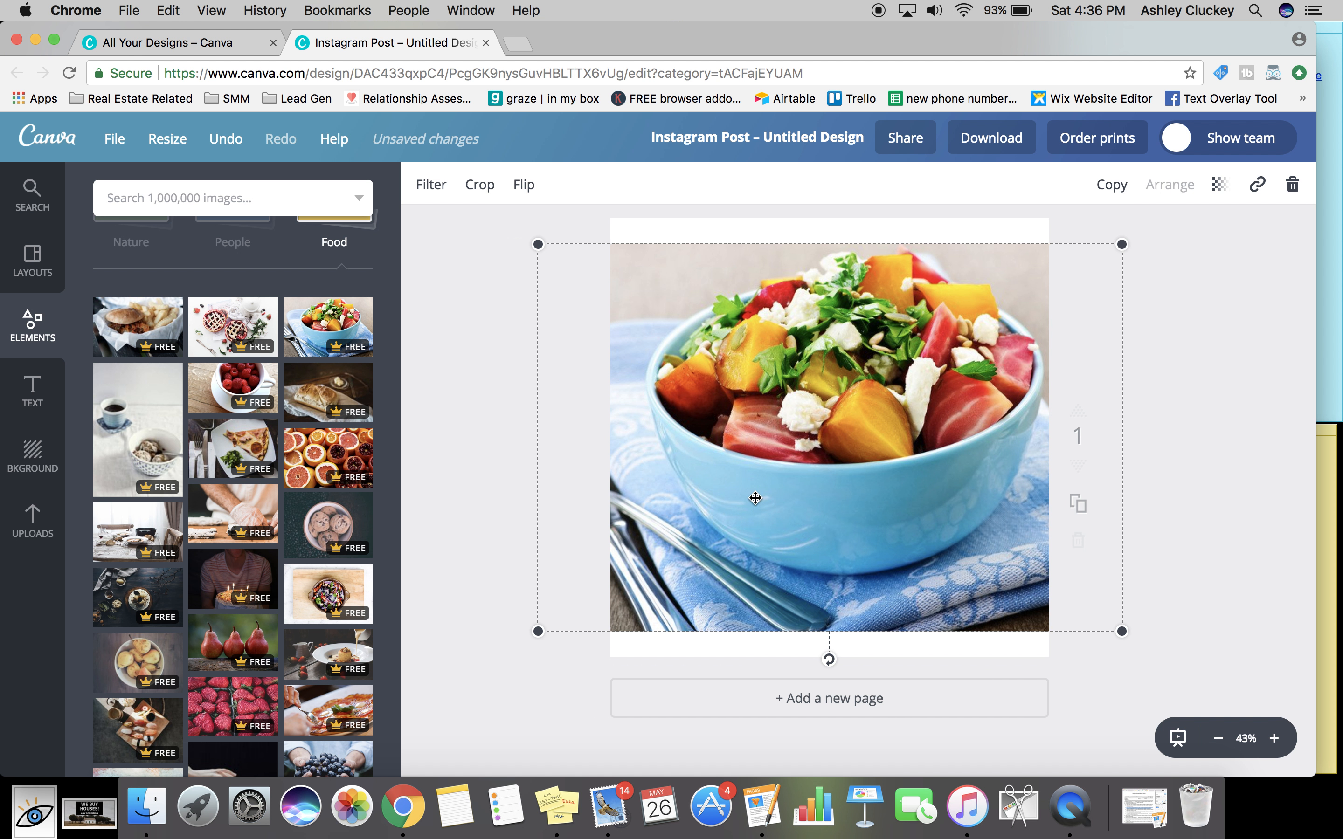
click(1173, 366)
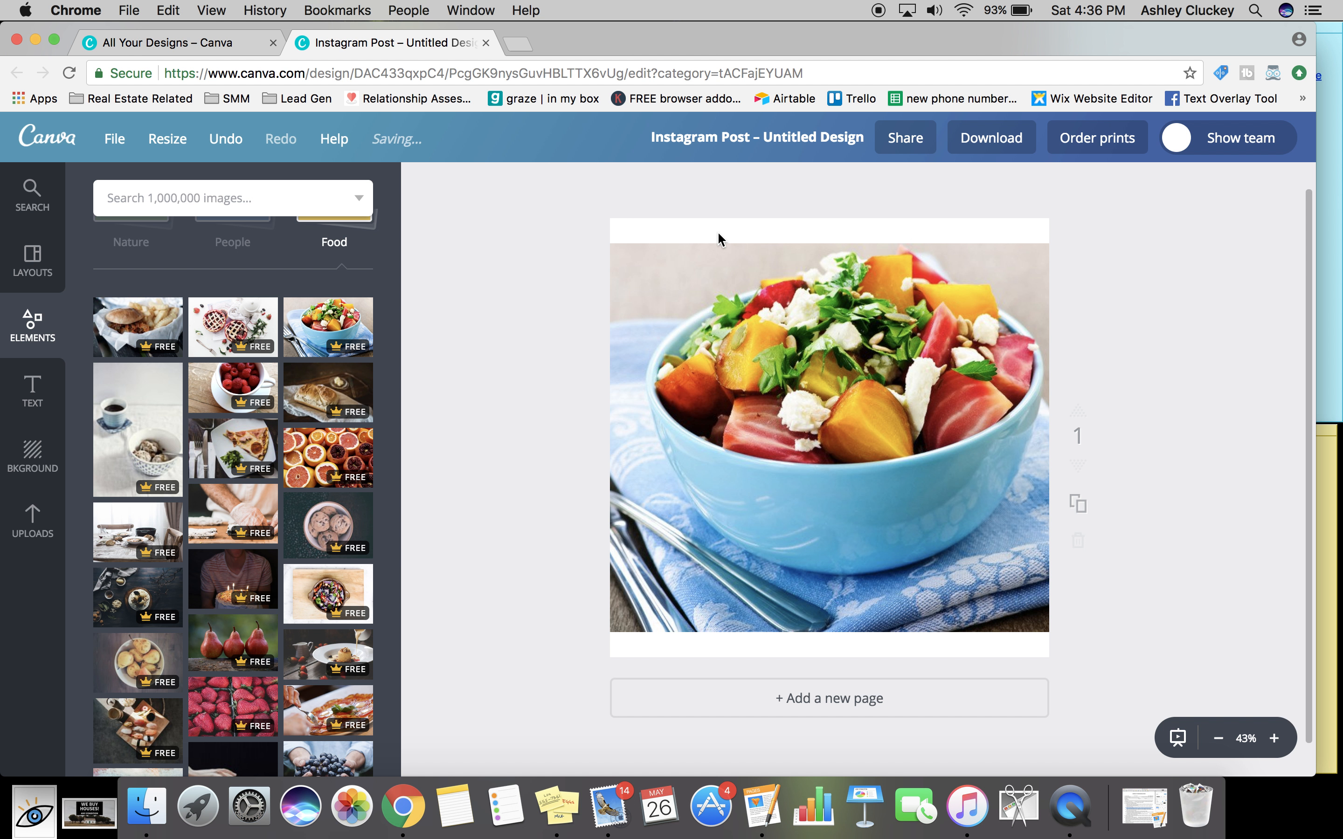
mouse_move(791, 385)
mouse_down()
mouse_move(966, 417)
mouse_move(821, 382)
mouse_move(588, 441)
mouse_move(766, 383)
mouse_move(800, 383)
mouse_move(800, 398)
mouse_up()
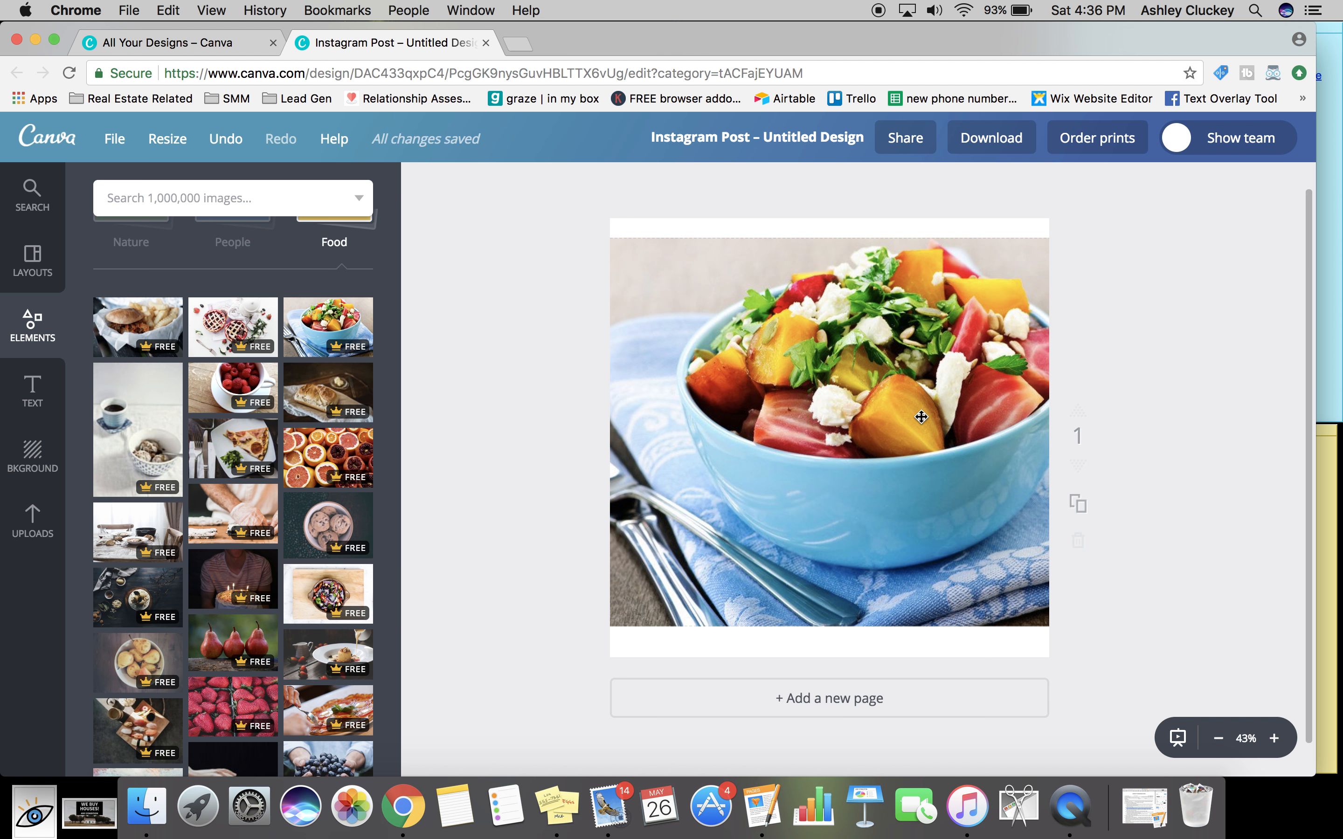
- Add the ready-made "brunch" text combination to the page over the salad photo
scroll(922, 416, down, 2)
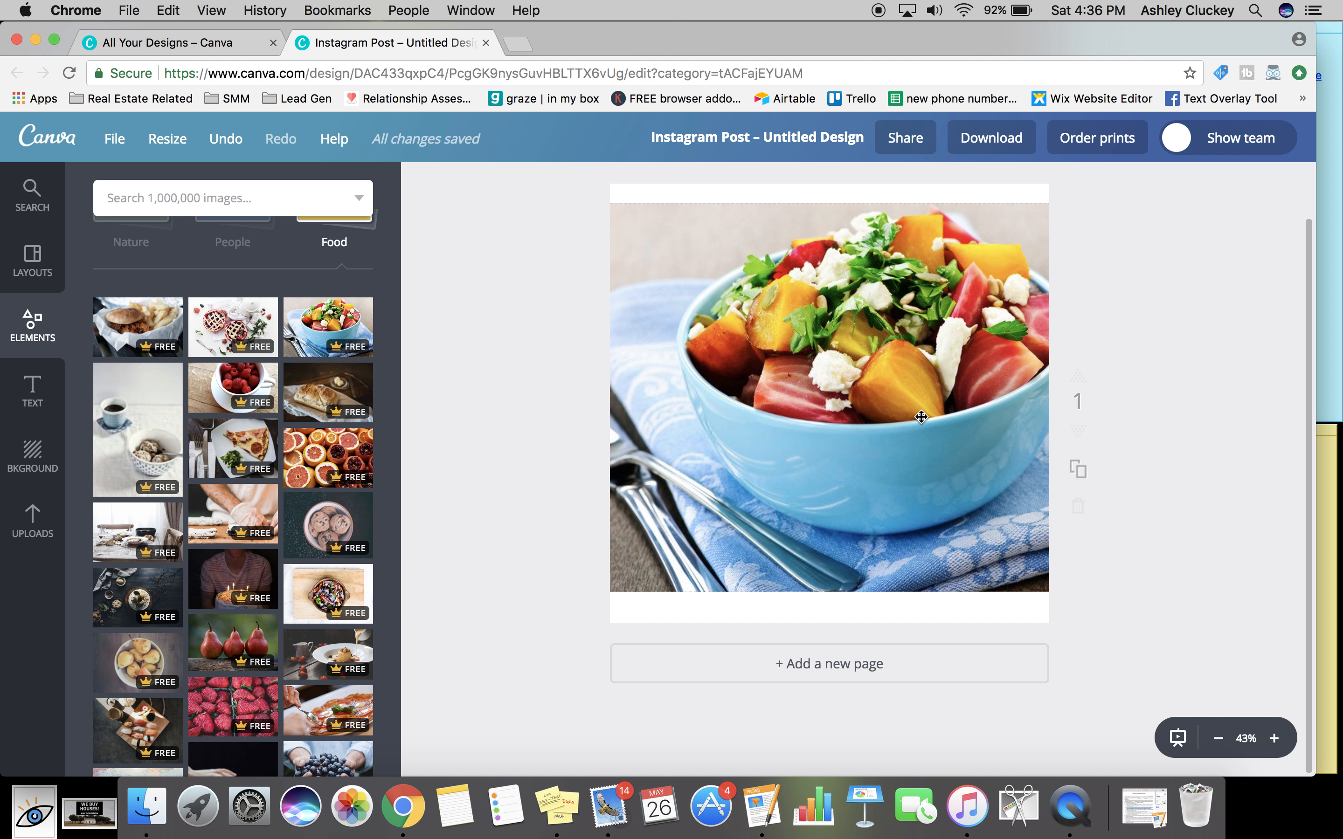
scroll(921, 417, up, 1)
click(35, 387)
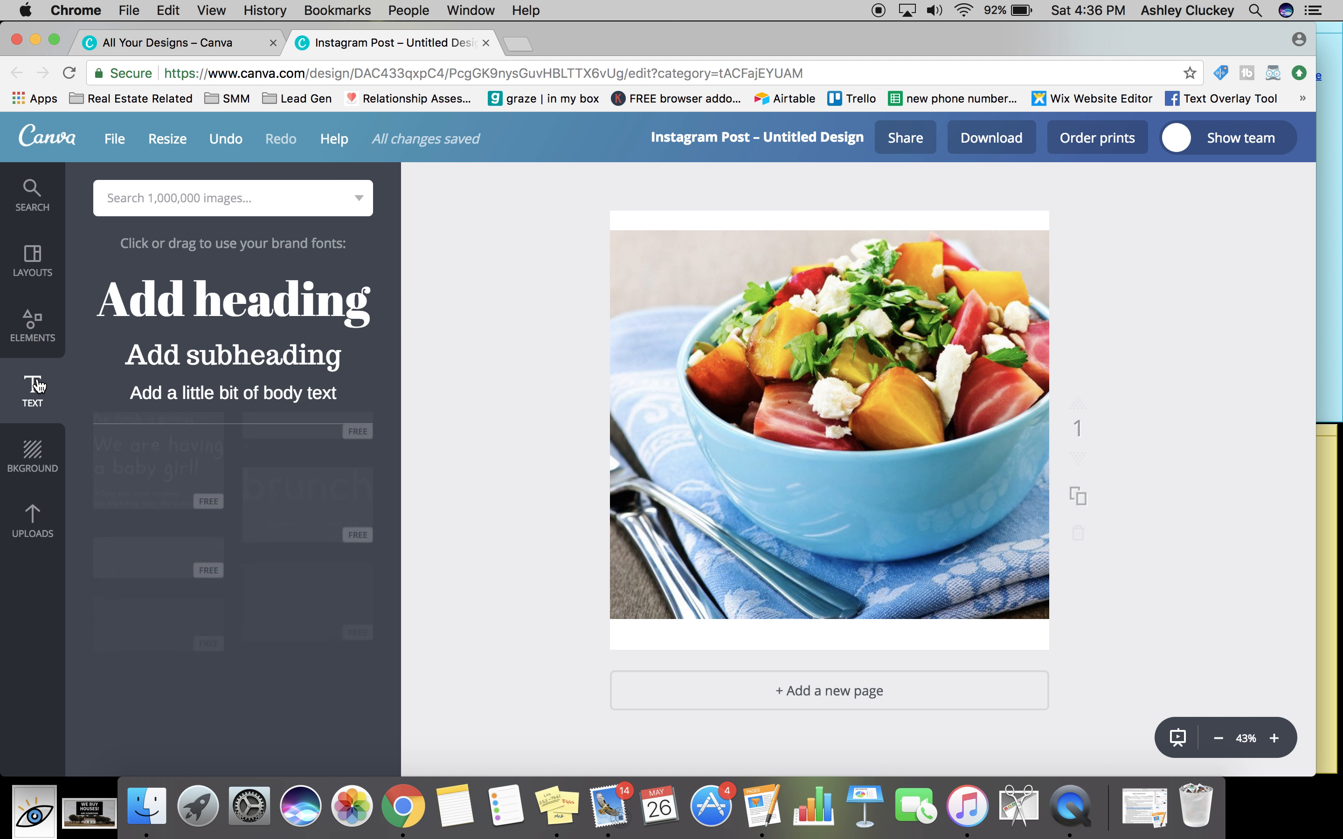
scroll(239, 511, down, 3)
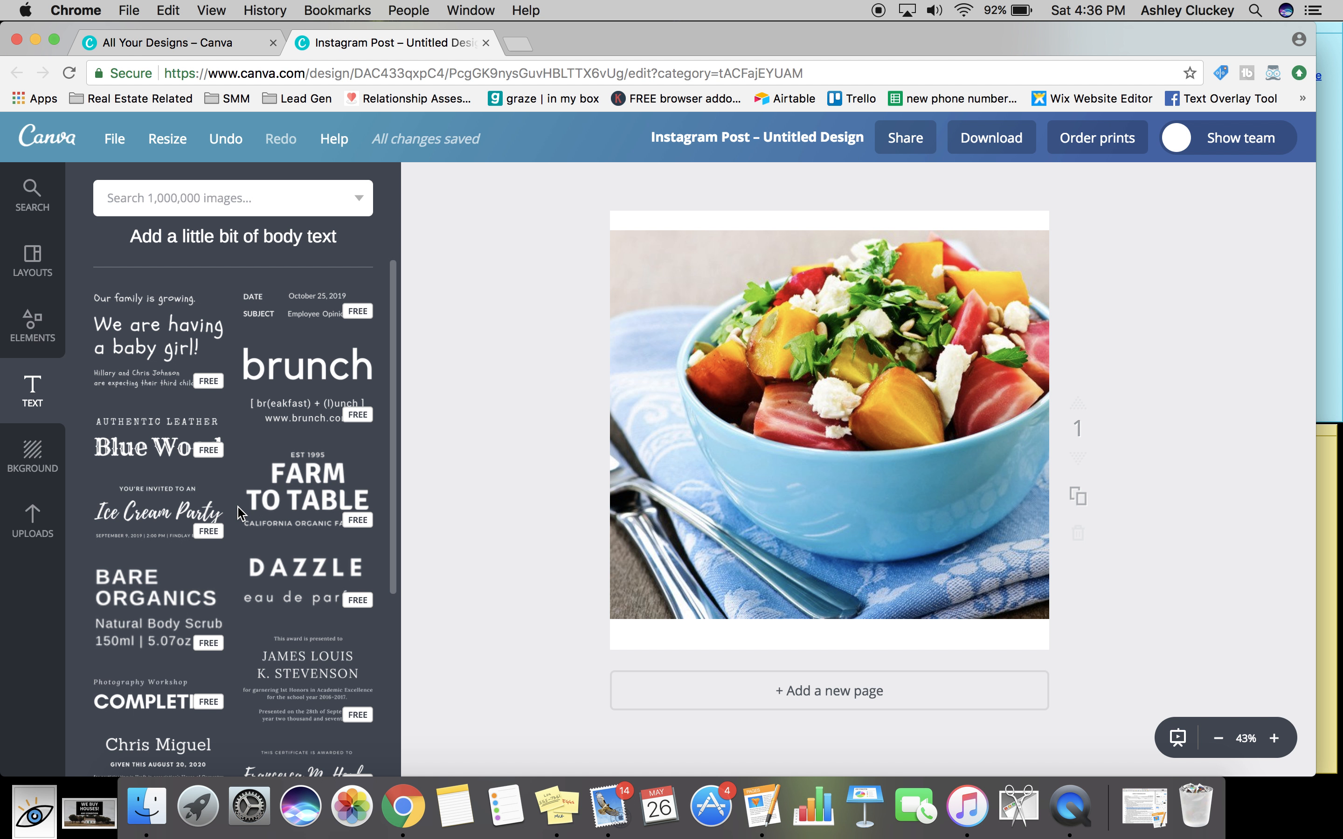
click(315, 378)
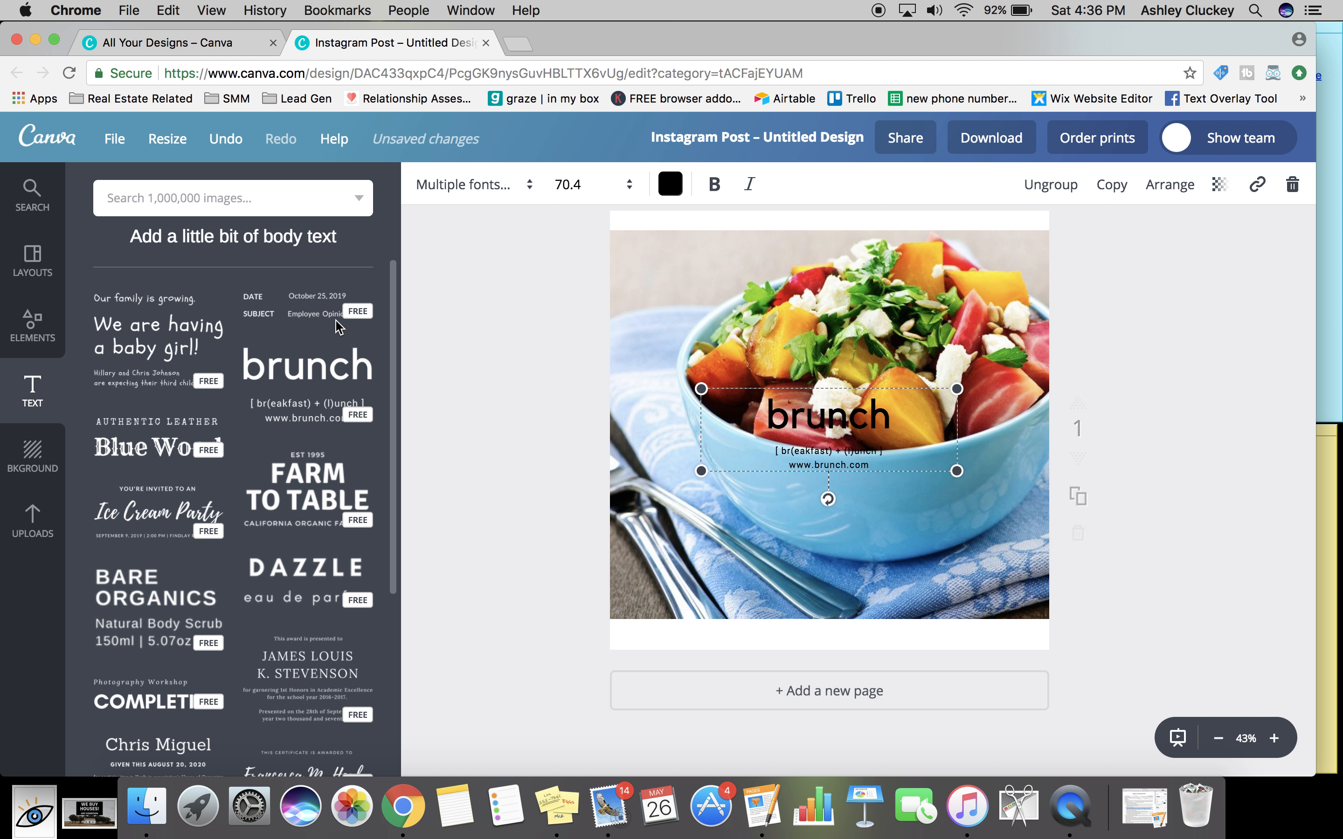
- Enlarge the brunch text group to a heading size of 85.5 and move it onto the front of the bowl
drag(701, 390, 659, 341)
drag(844, 403, 894, 489)
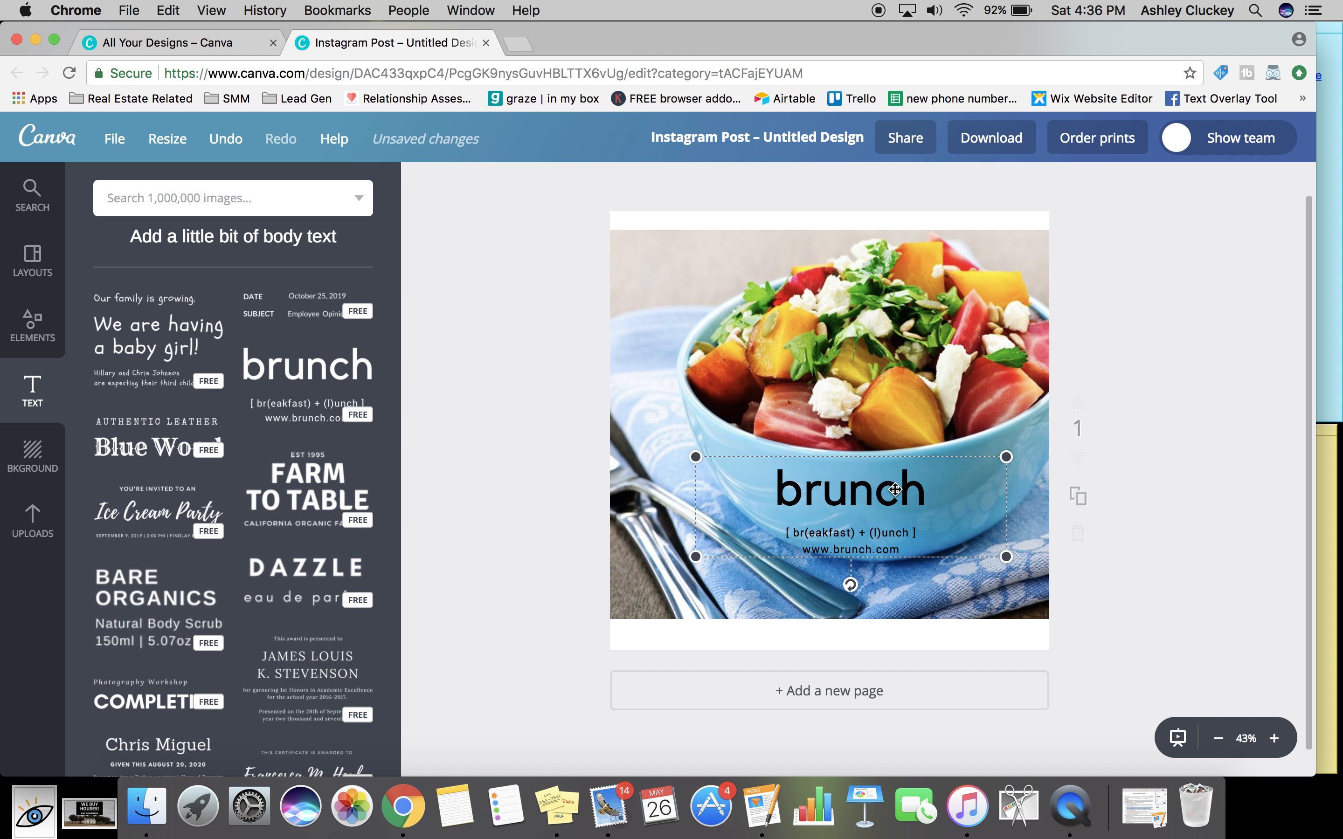
click(814, 488)
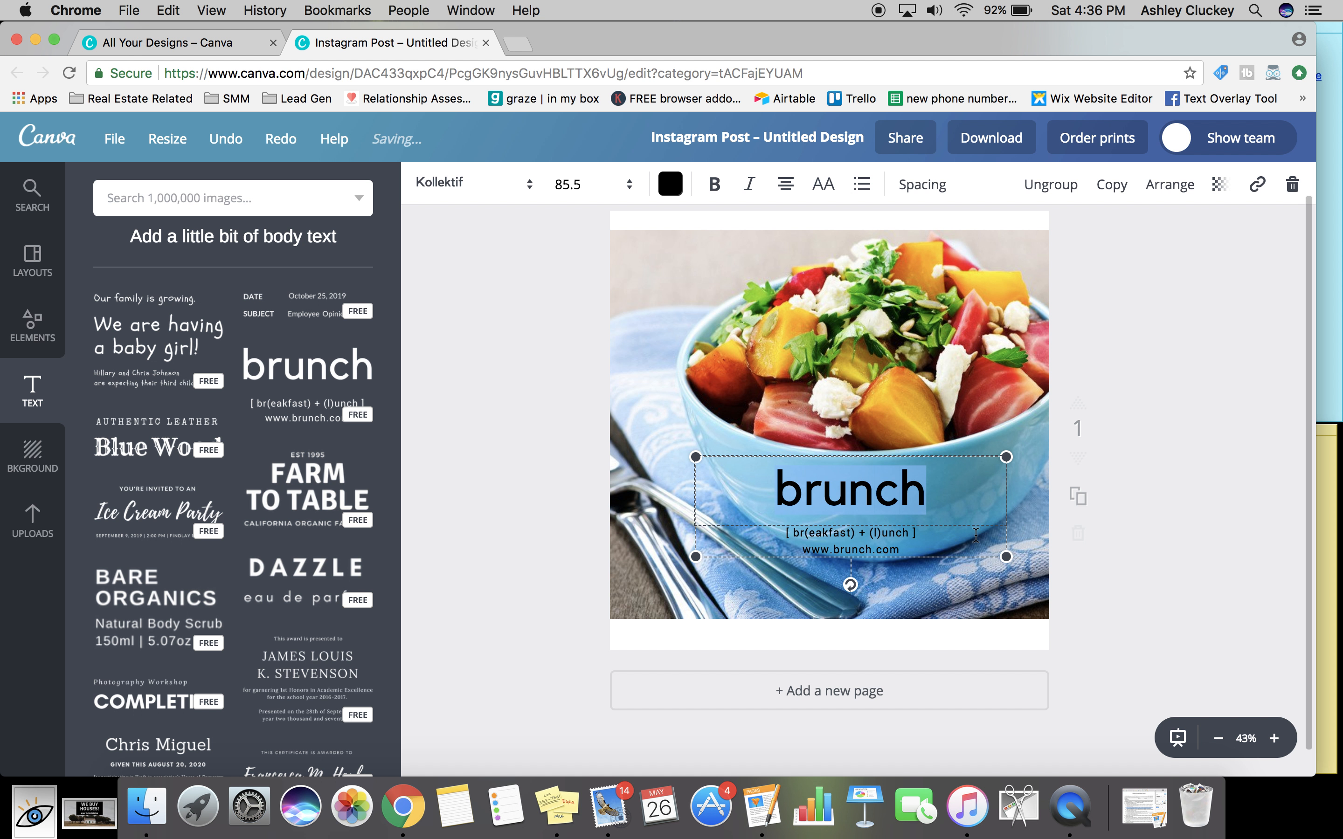
click(935, 568)
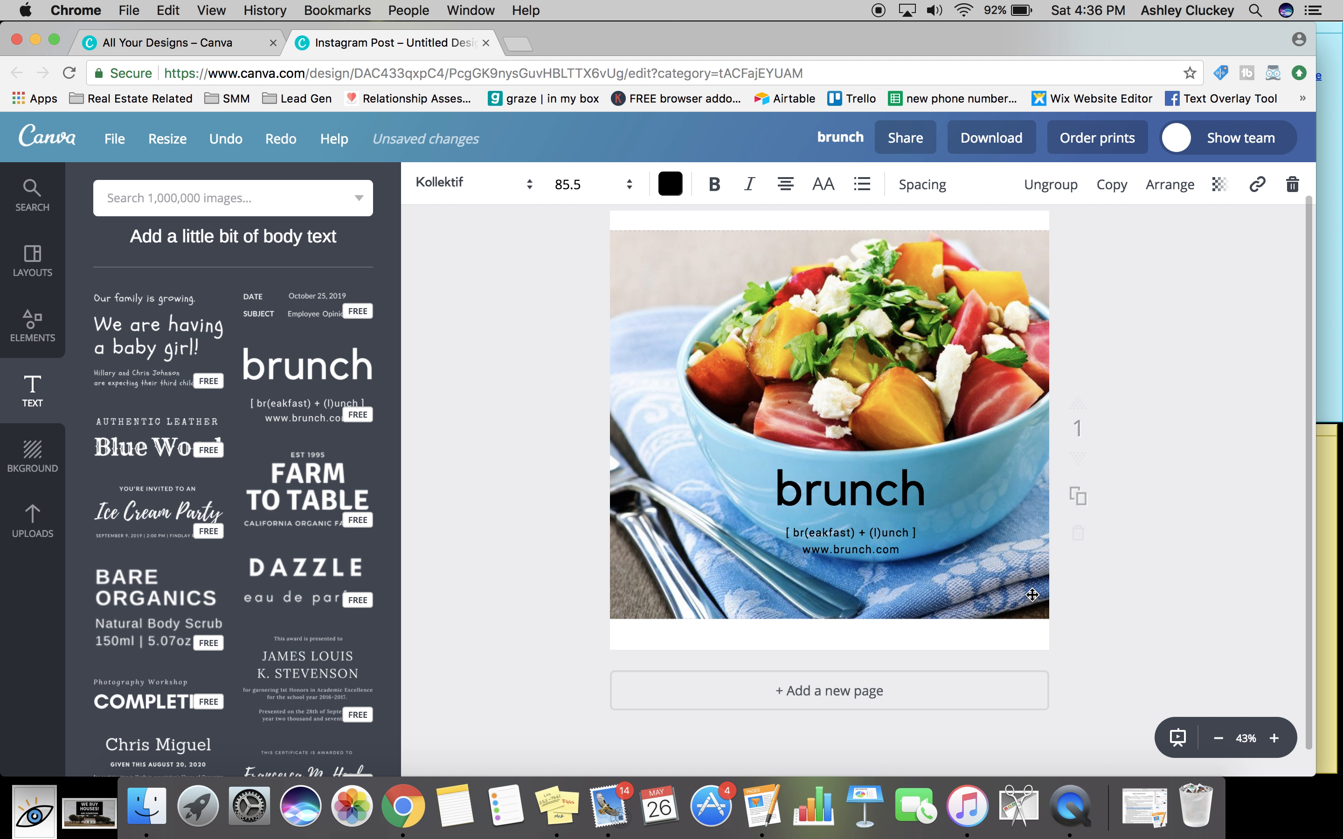
- Move the brunch text group to the page's upper-left corner and shift the salad photo up to the page's top edge
drag(894, 502, 735, 260)
drag(898, 429, 942, 414)
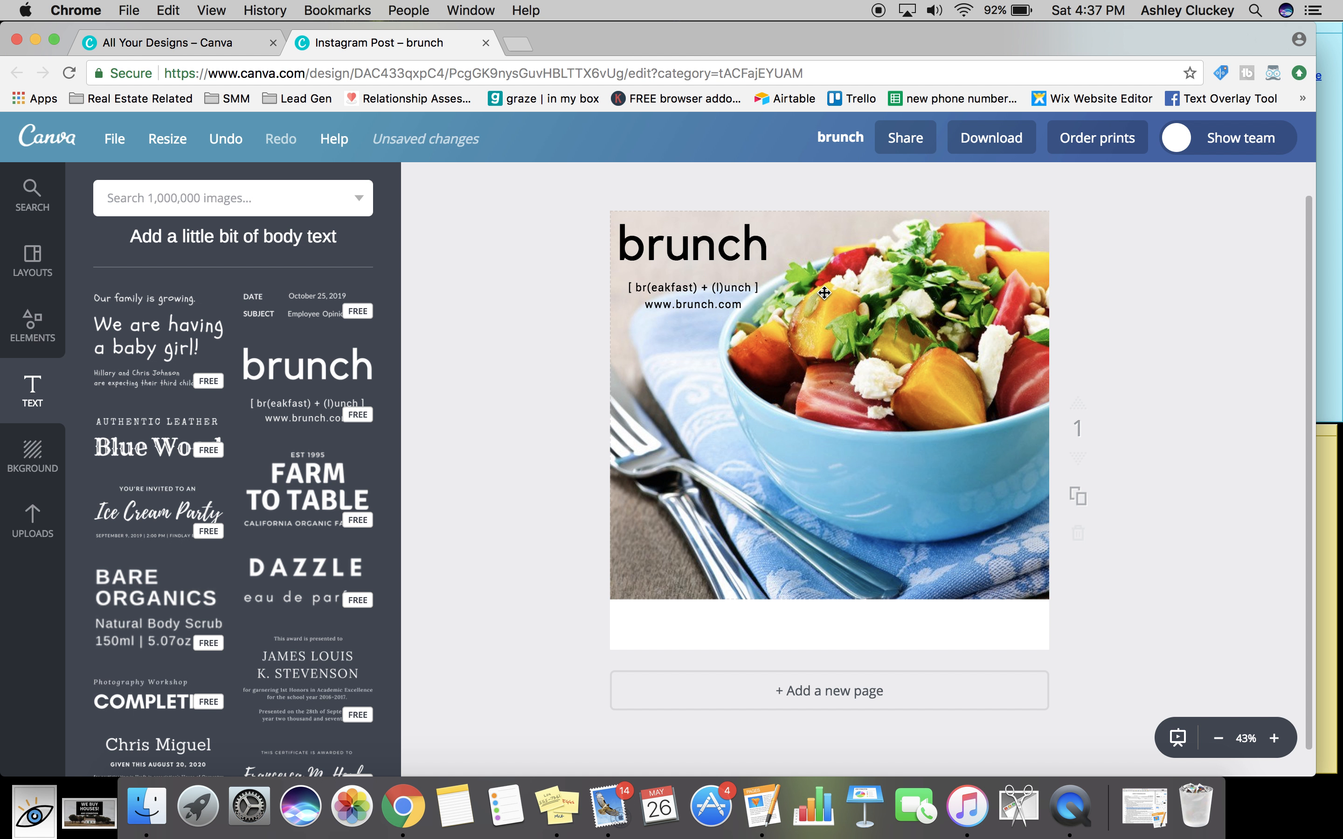
drag(729, 261, 729, 269)
- Ungroup the brunch text, move the two-line caption onto the front of the bowl and narrow its text box
click(730, 270)
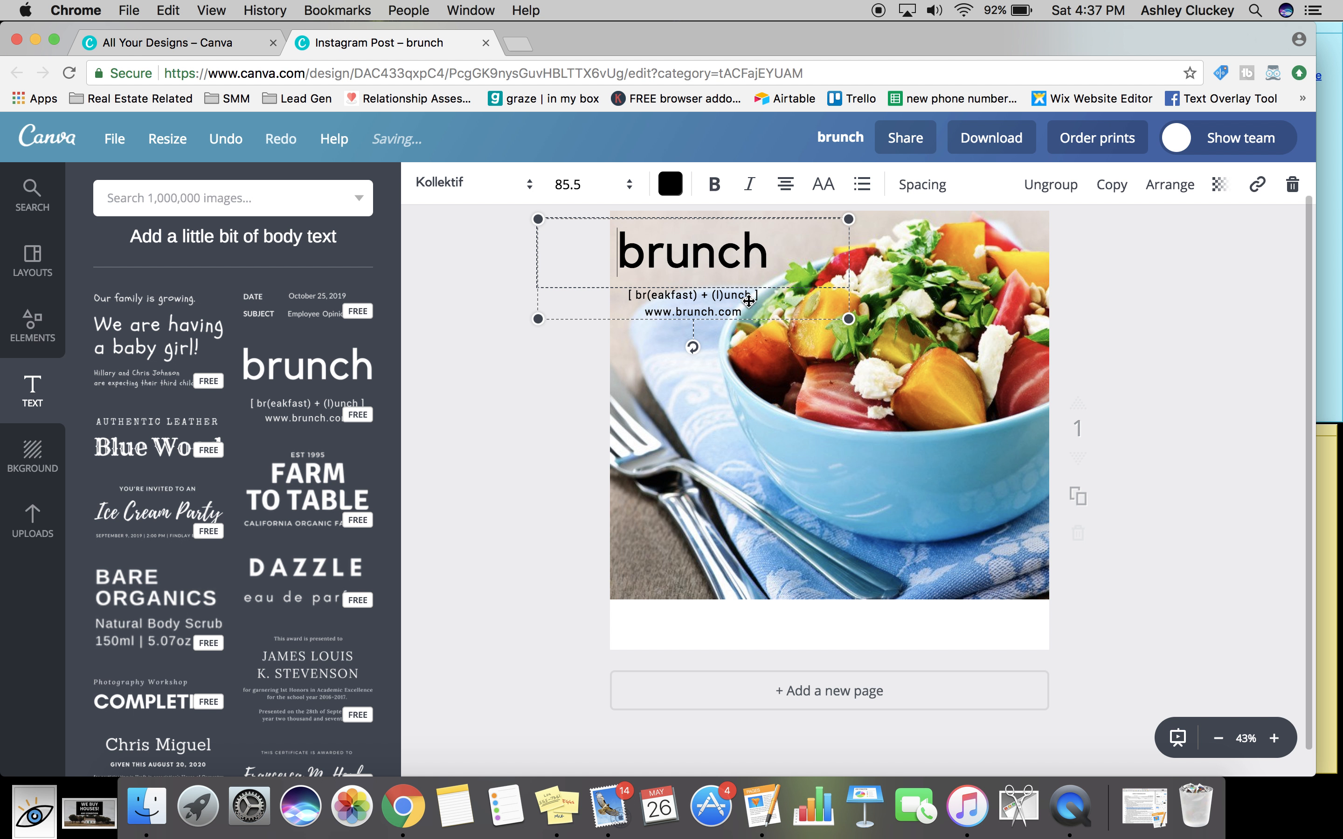
click(1063, 185)
click(776, 365)
click(769, 318)
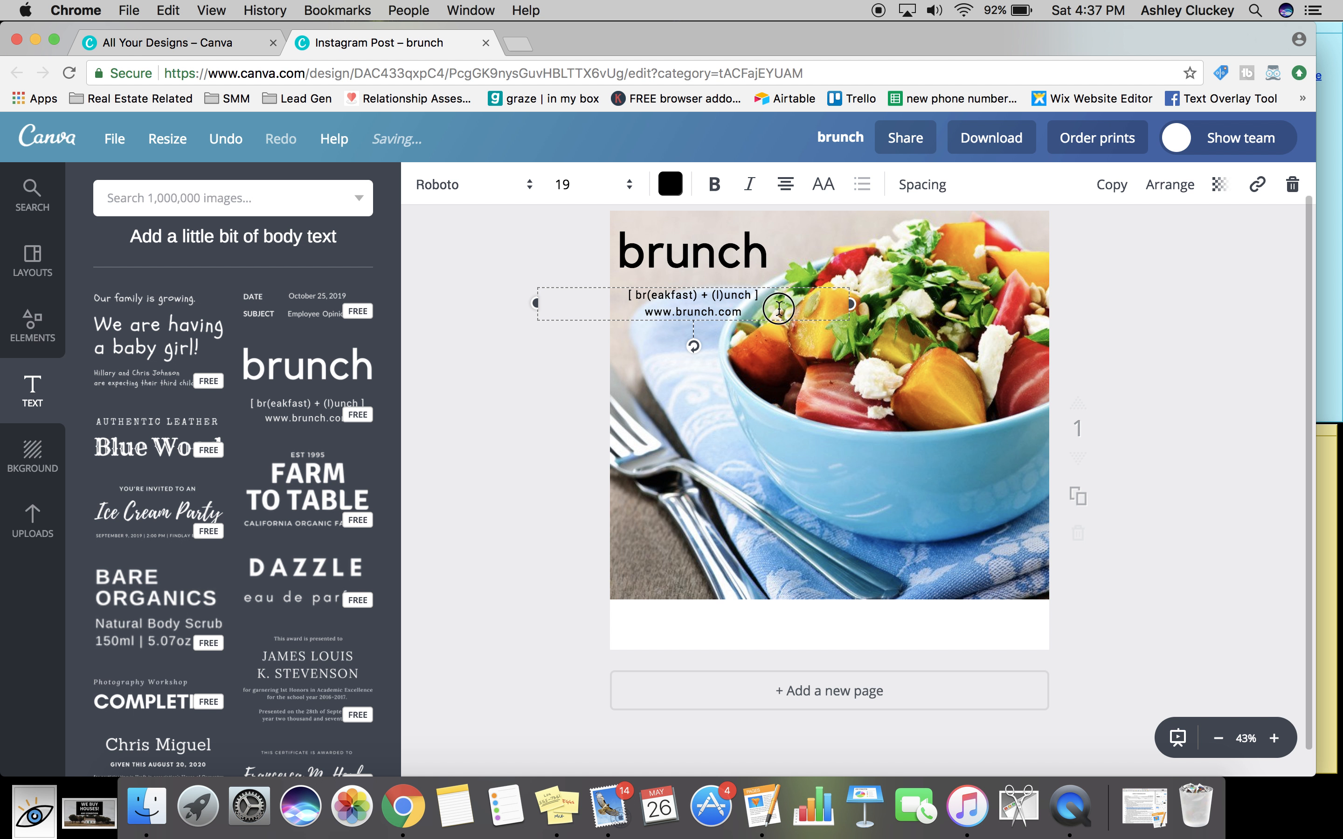
drag(765, 287, 955, 466)
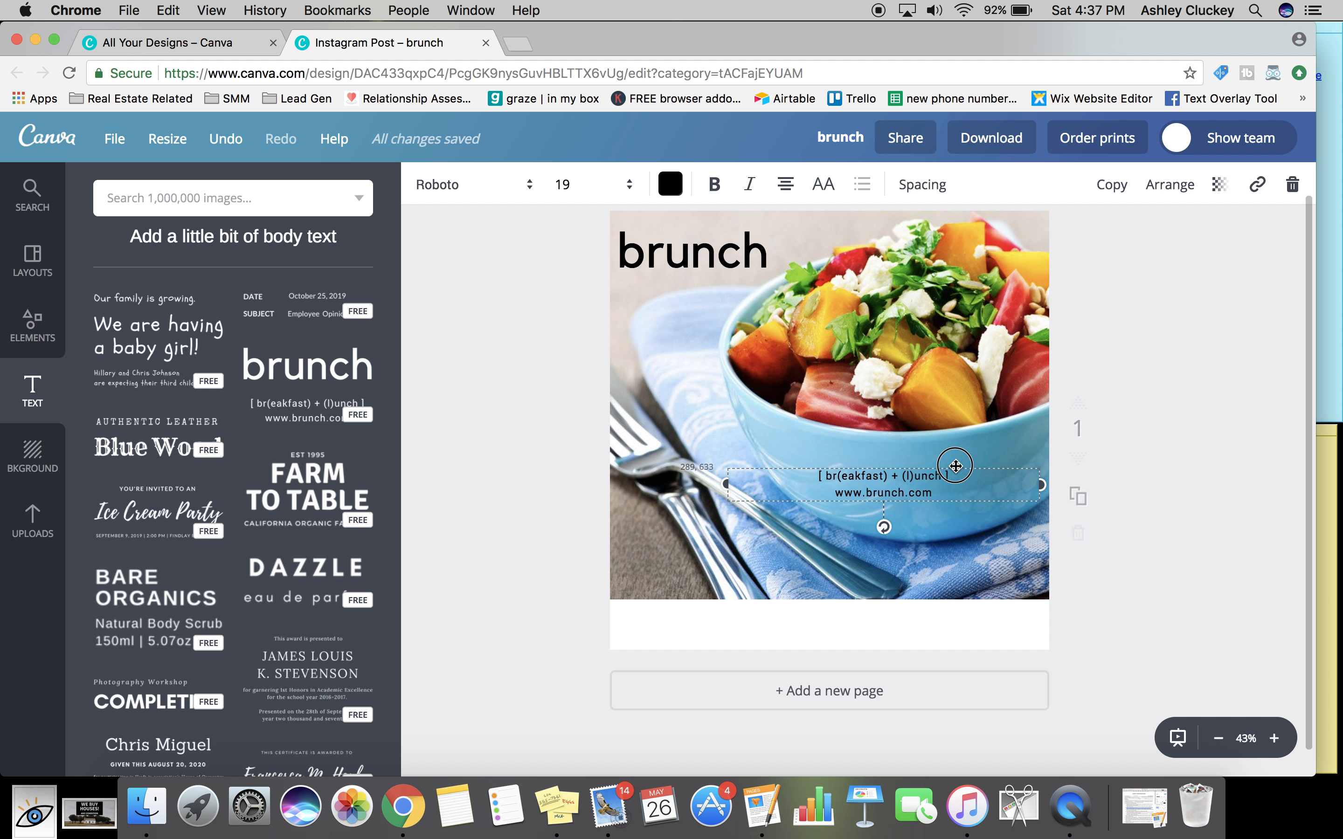
drag(955, 466, 955, 466)
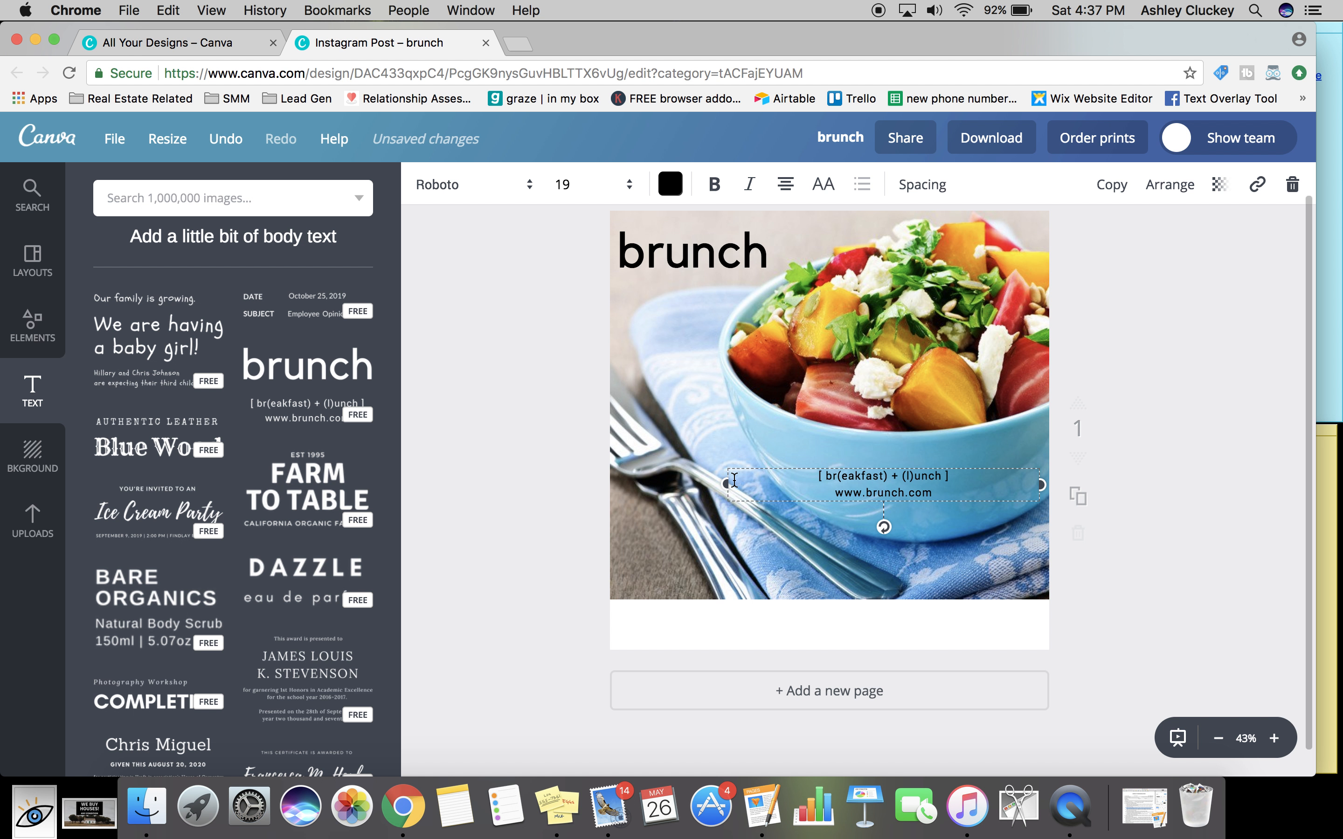
drag(727, 484, 856, 496)
- Replace the heading "brunch" with "$6.00 - New low prices"
click(769, 251)
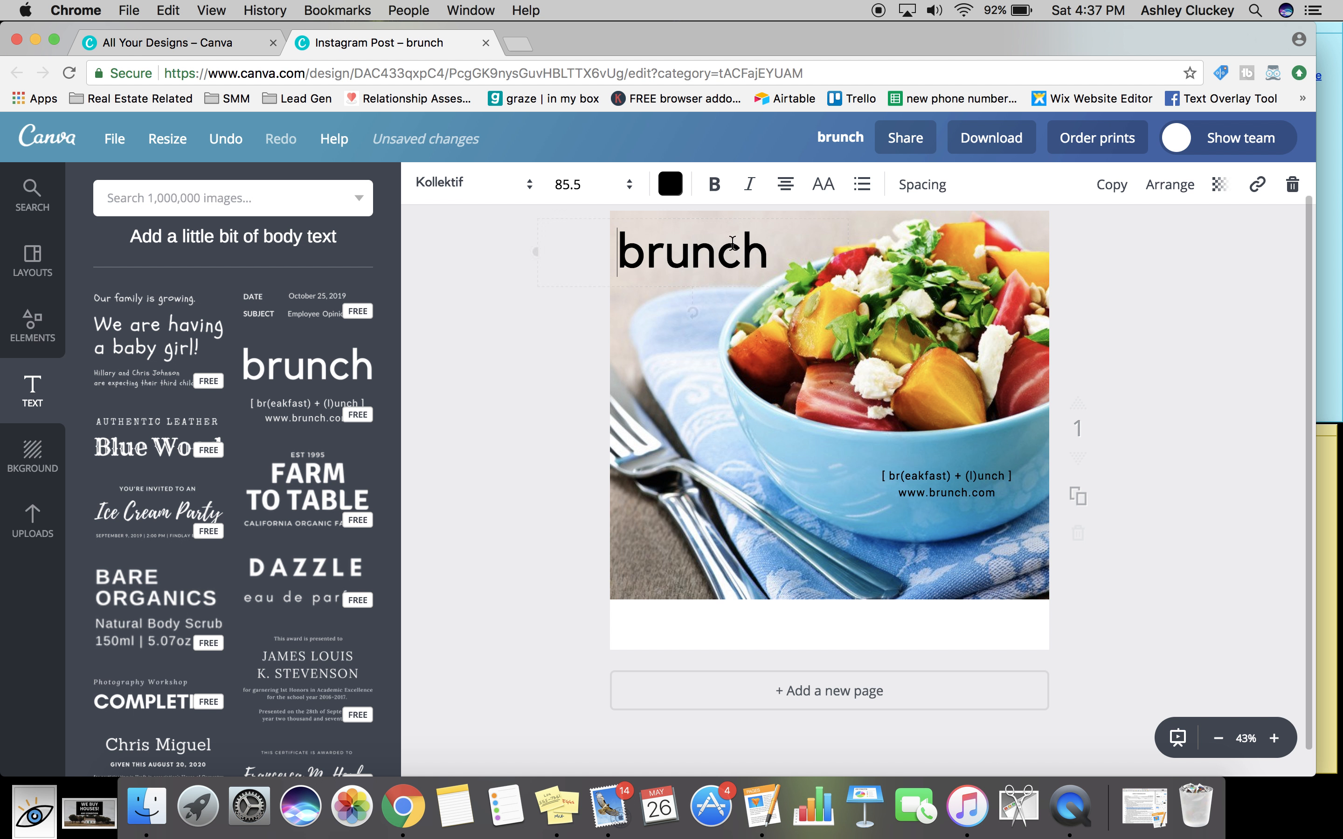
double_click(770, 251)
key(BackSpace)
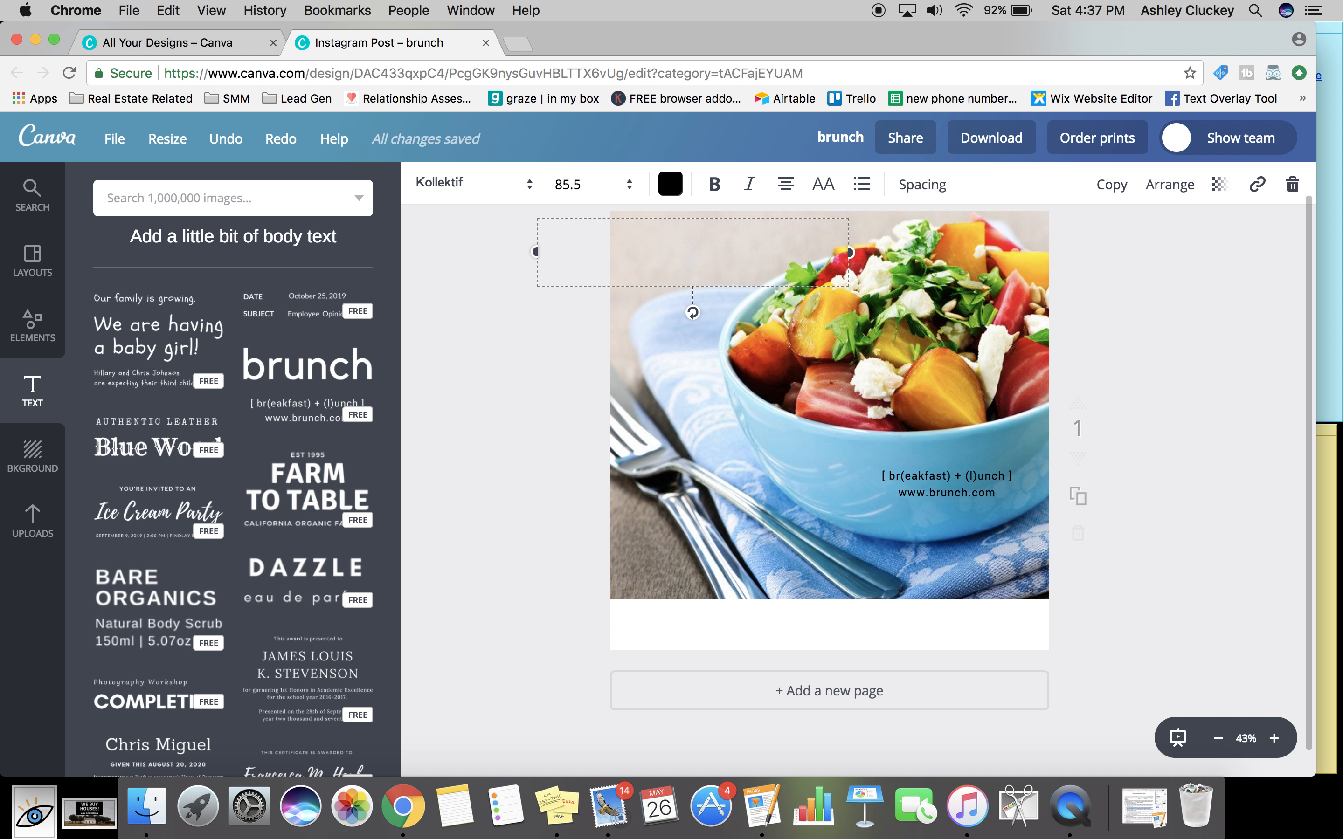
text($)
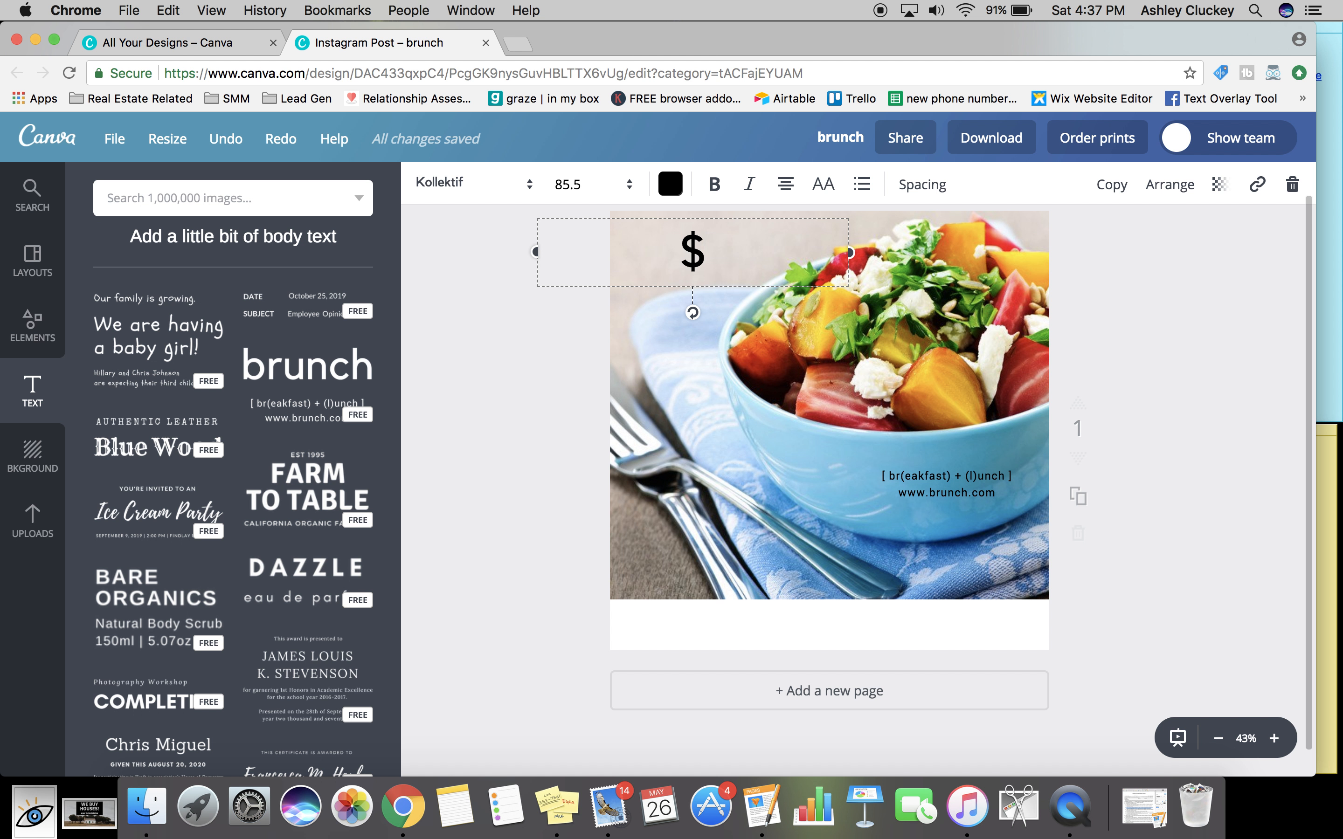
text(6)
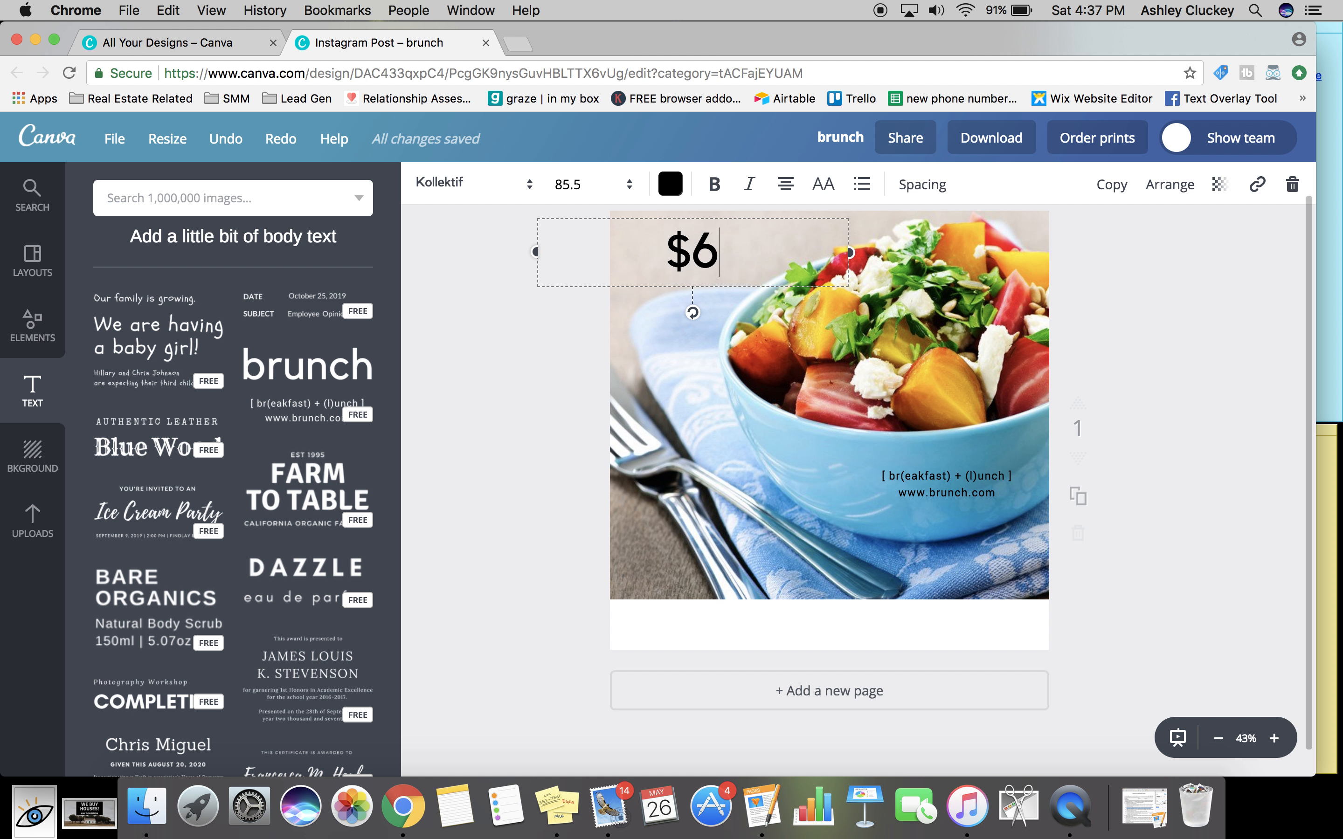
text(.0)
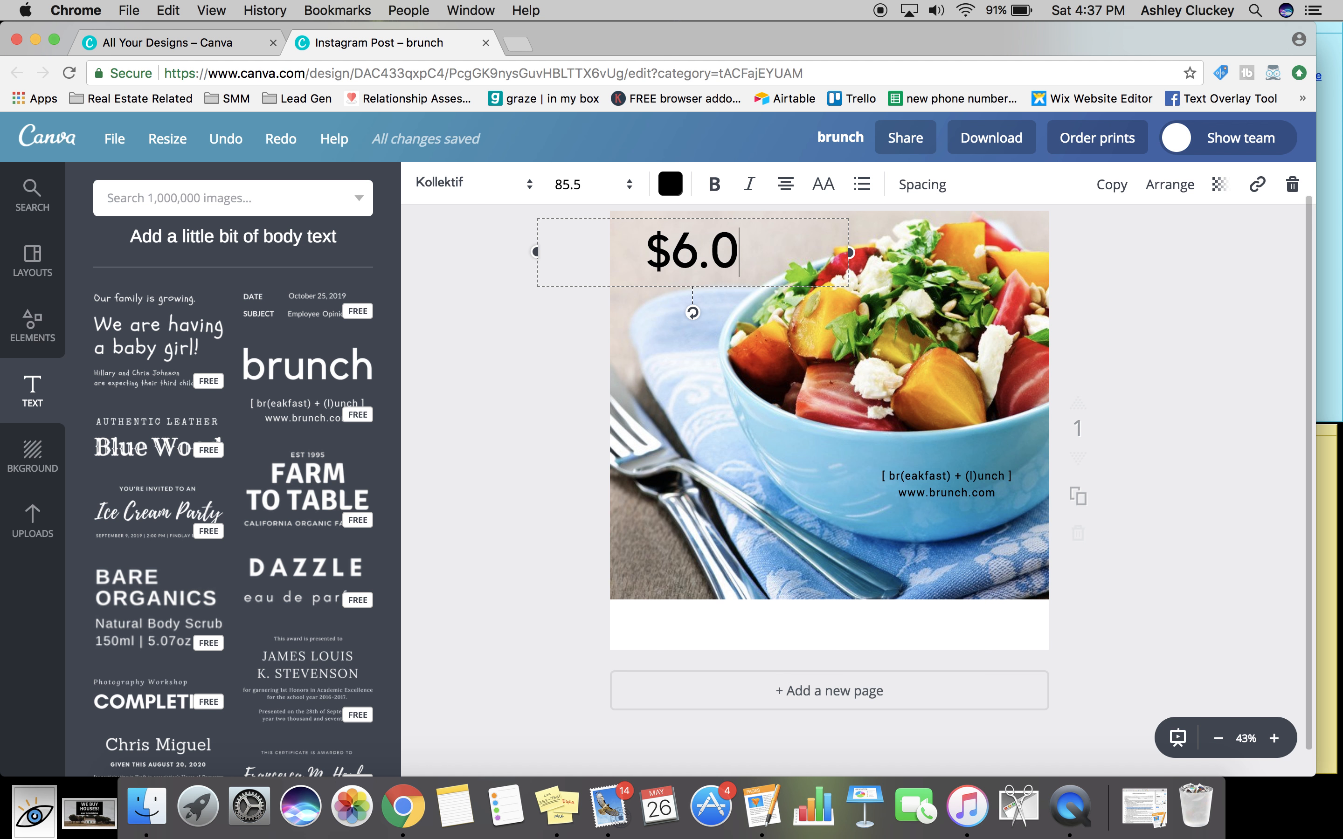
text(0 - )
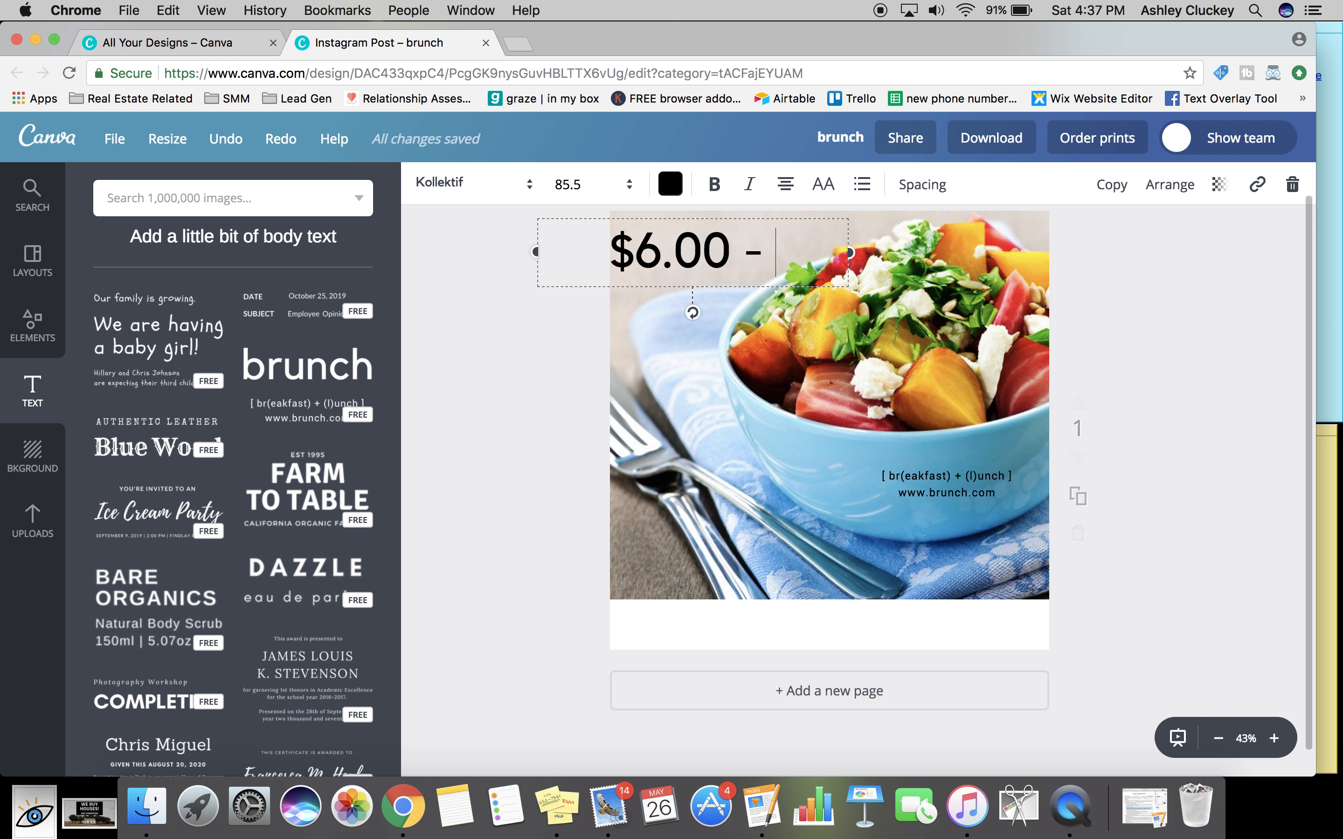
text(New low)
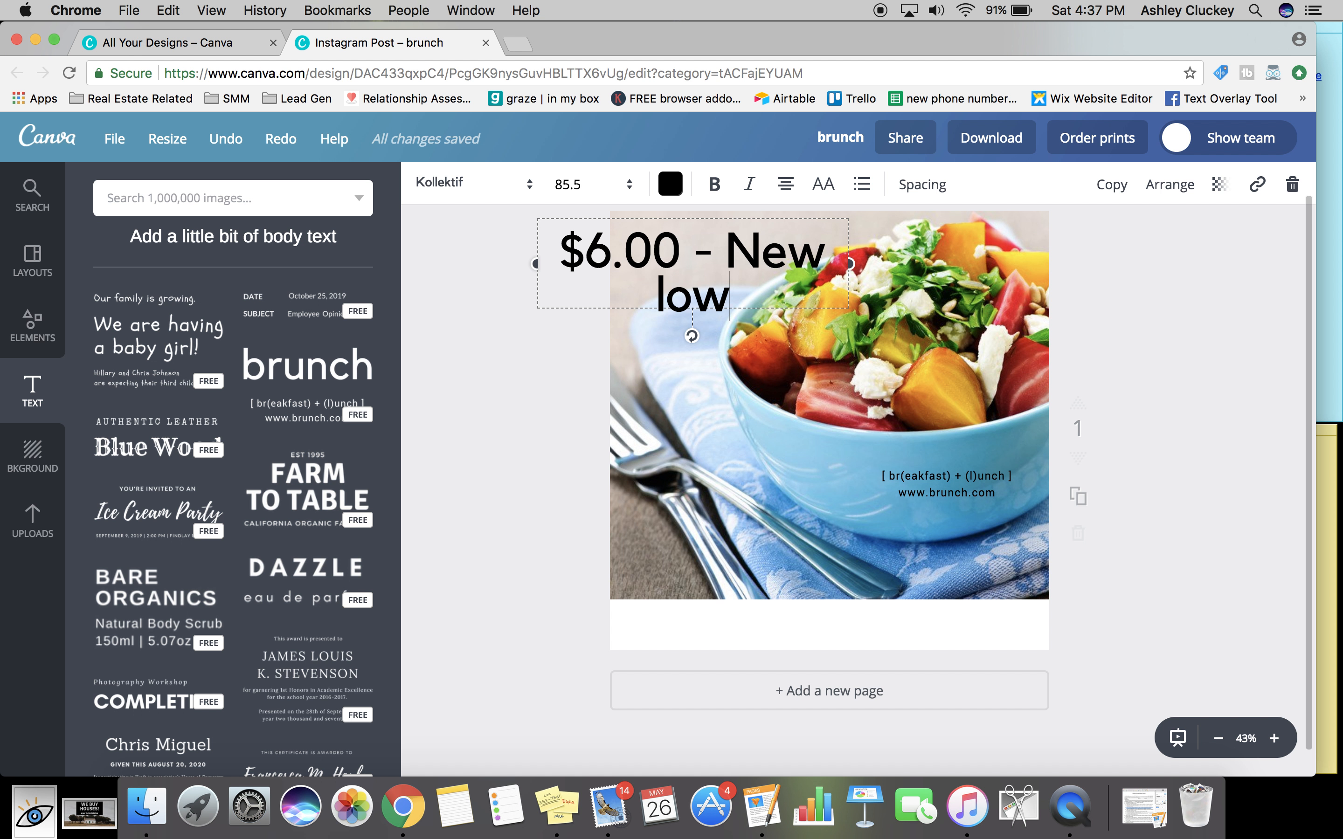
text( prioc)
key(BackSpace)
key(BackSpace)
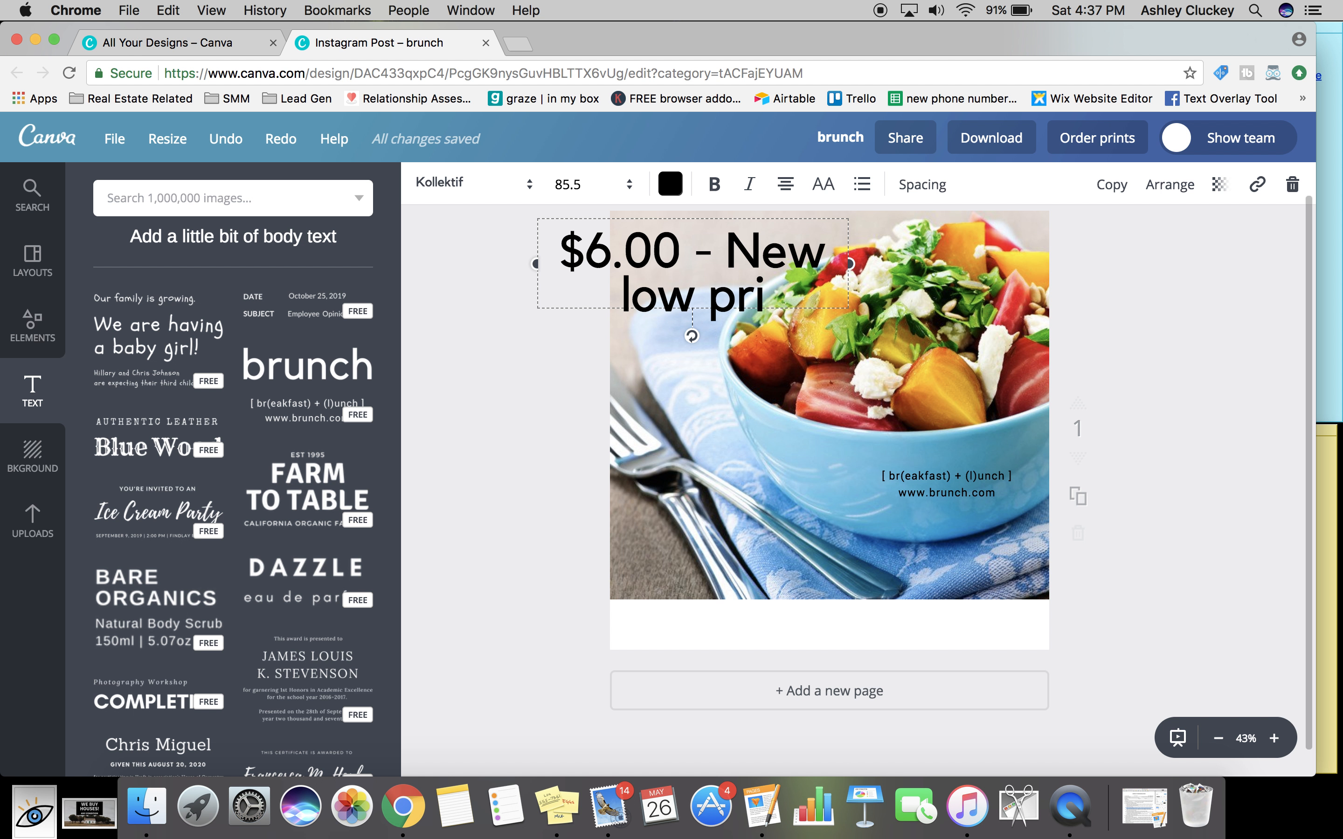
text(ces)
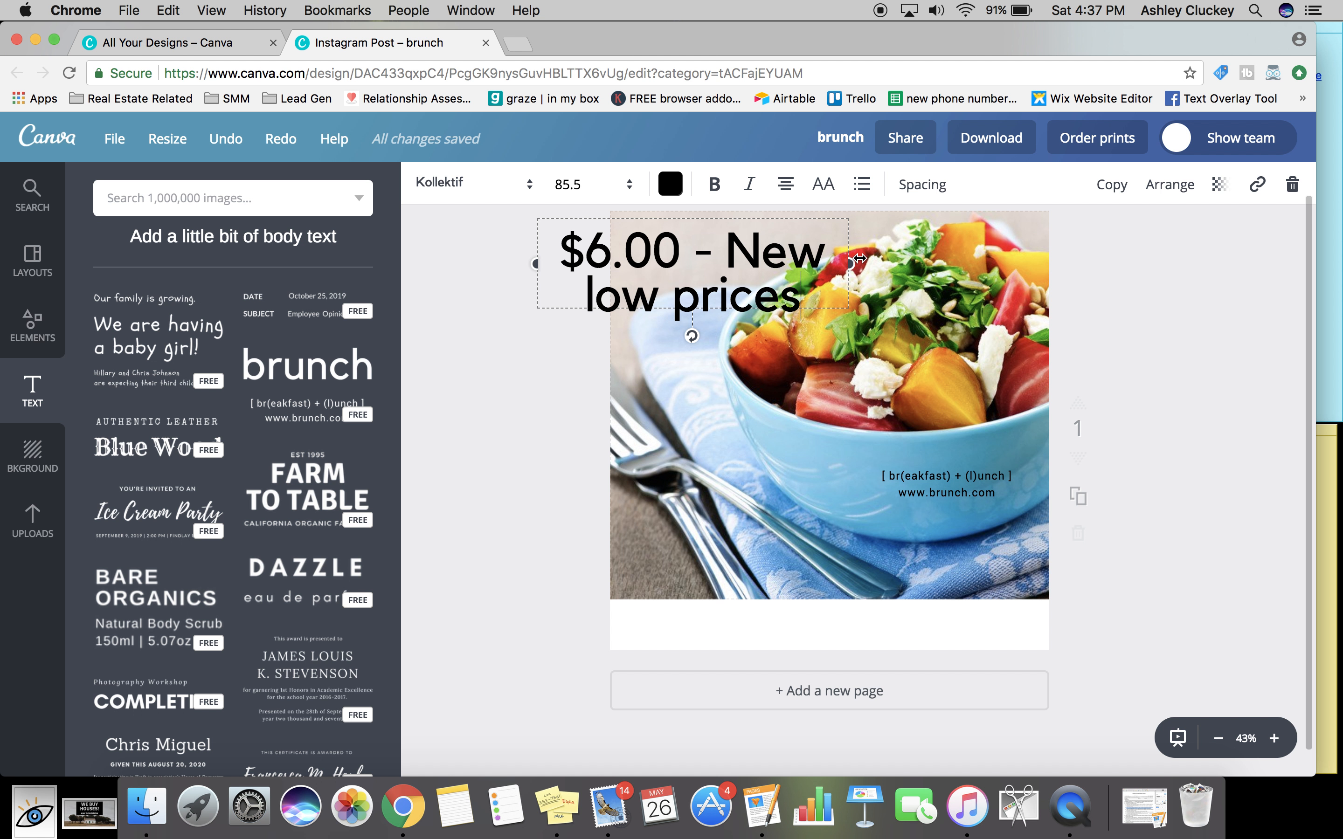
- Set the heading "$6.00 - New low prices" to font size 42, narrow its text box to two lines and place it inside the photo's upper-left corner
triple_click(804, 293)
click(587, 188)
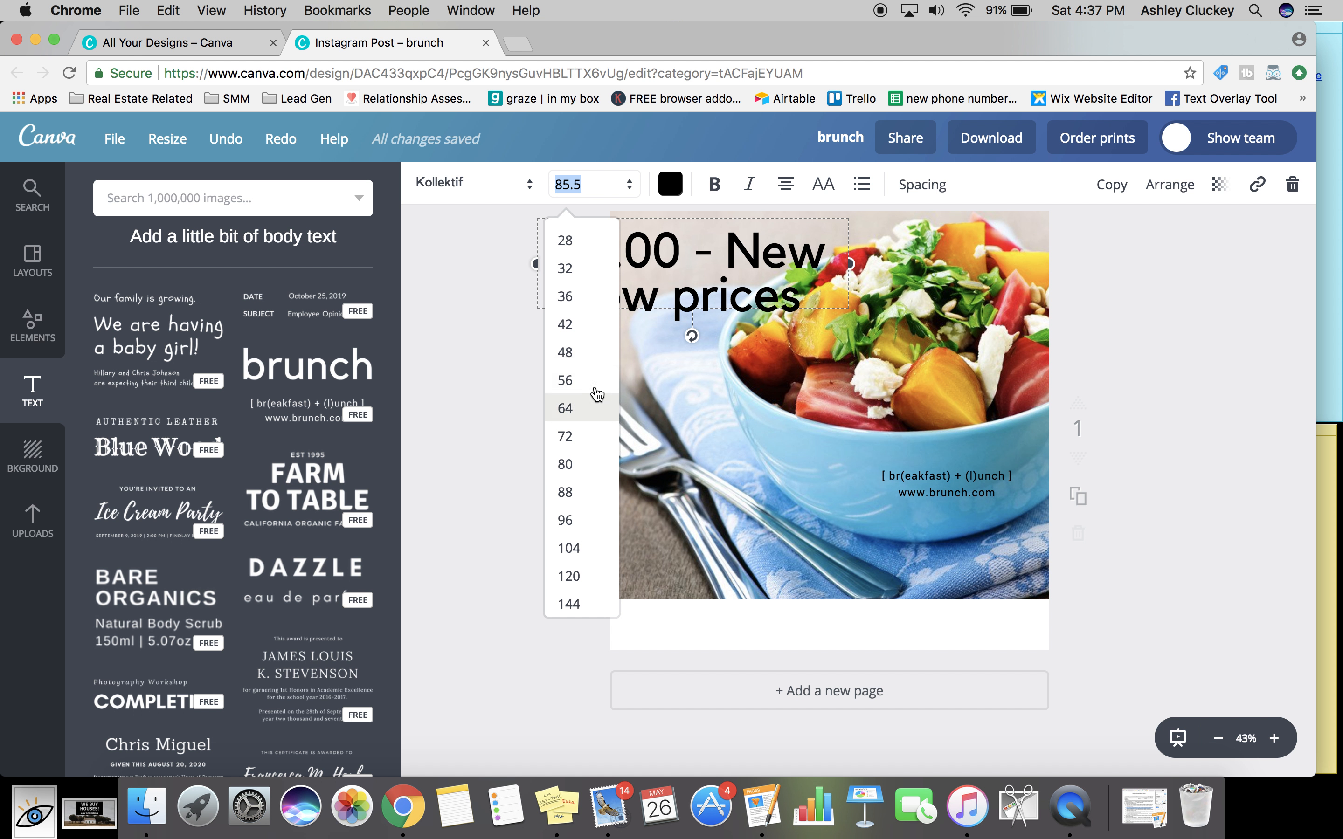
click(577, 326)
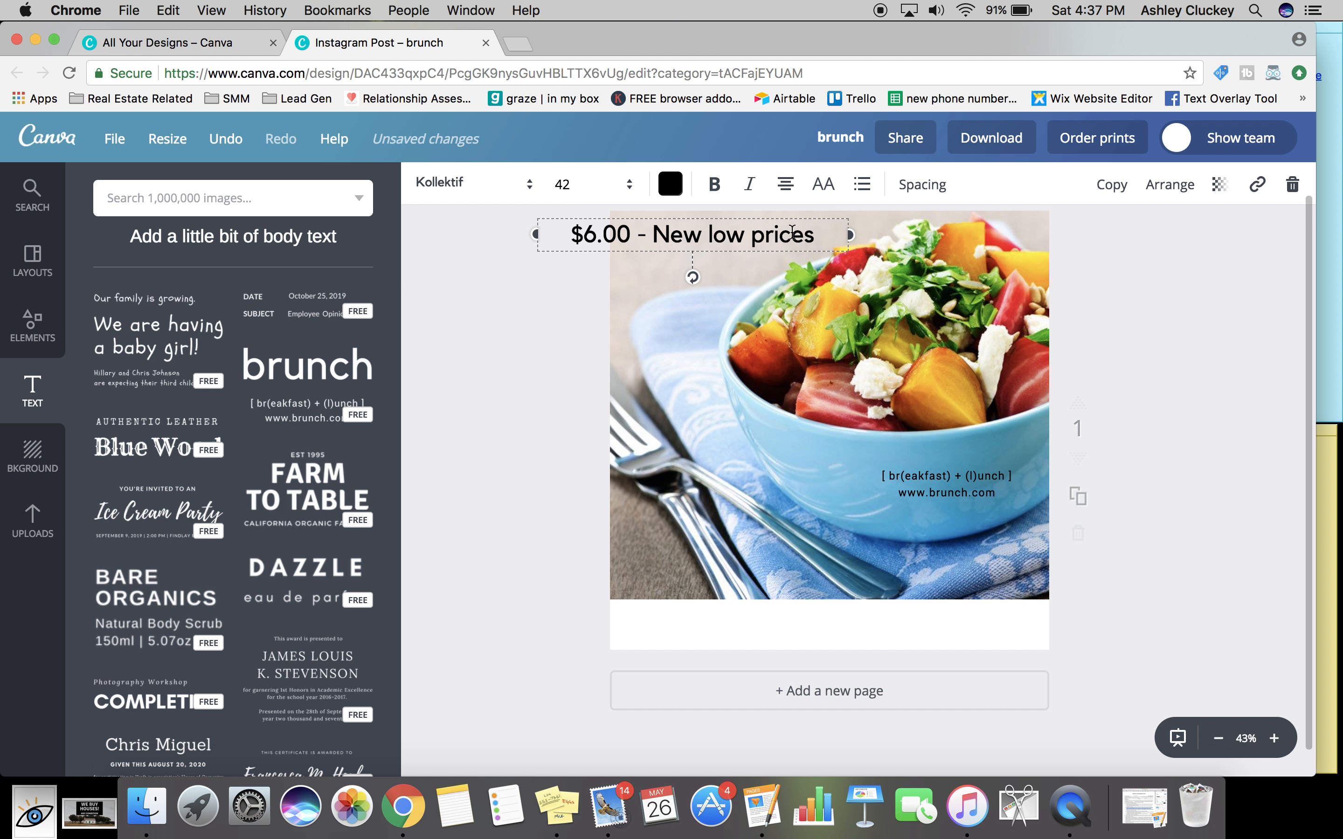
drag(849, 235, 791, 247)
click(758, 236)
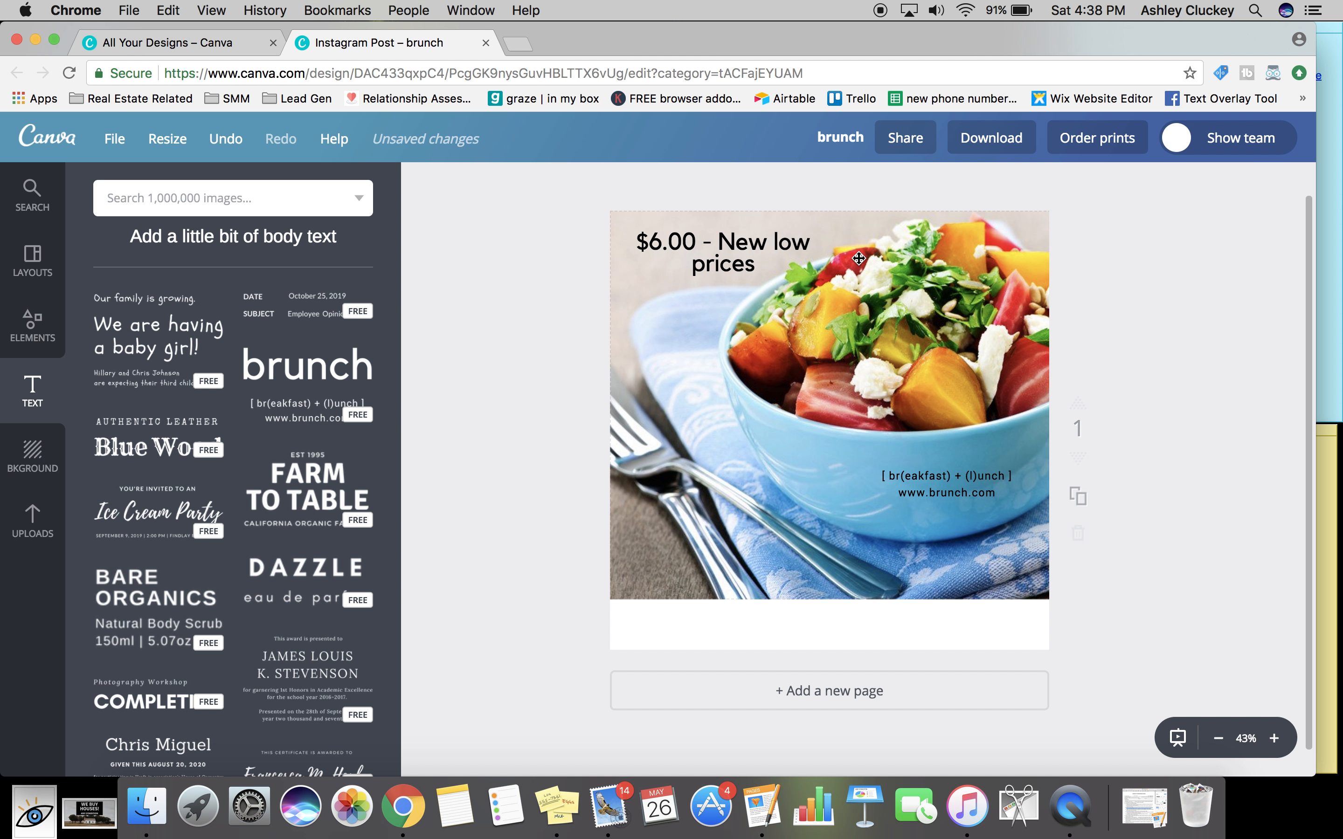
- Duplicate the salad page to create a second copy of the post
click(984, 475)
click(1194, 429)
click(1077, 496)
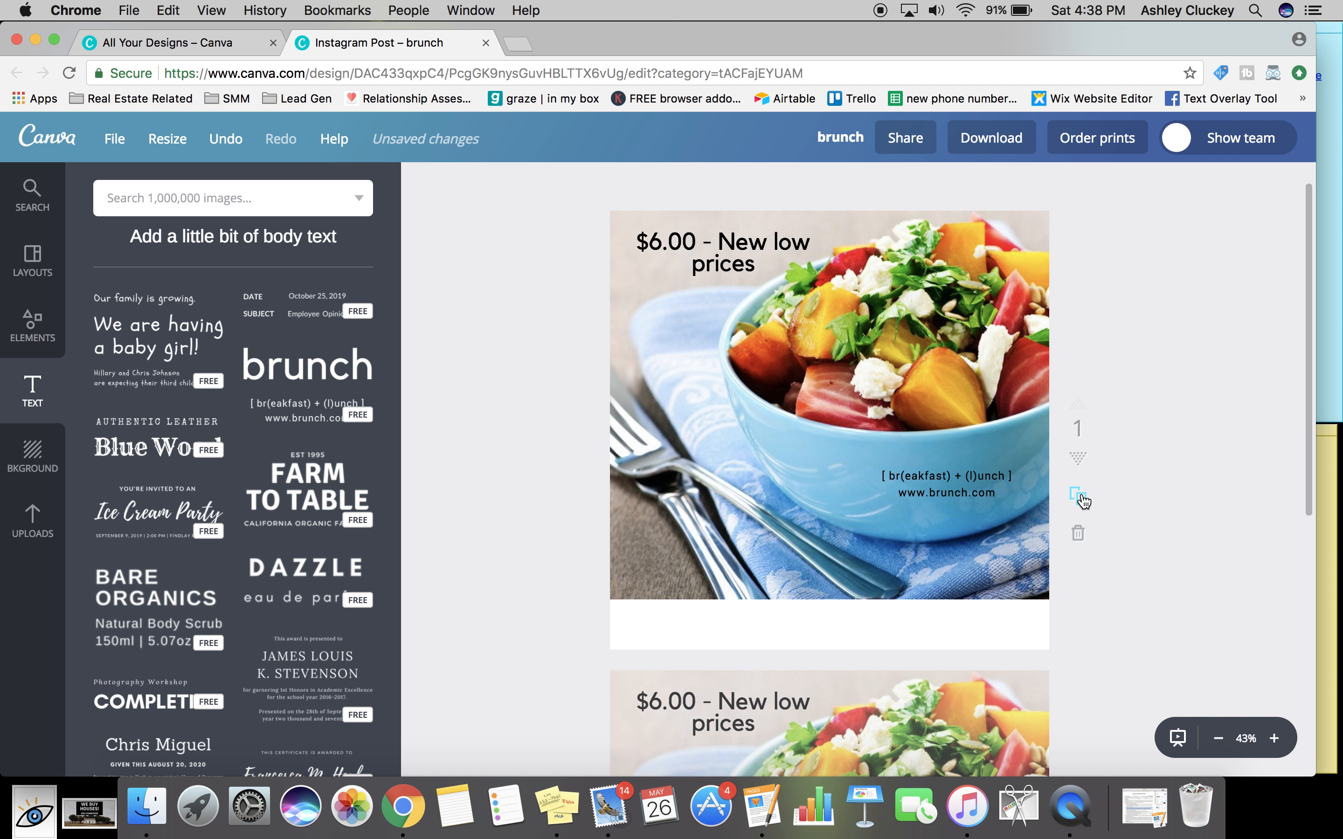
scroll(869, 438, down, 6)
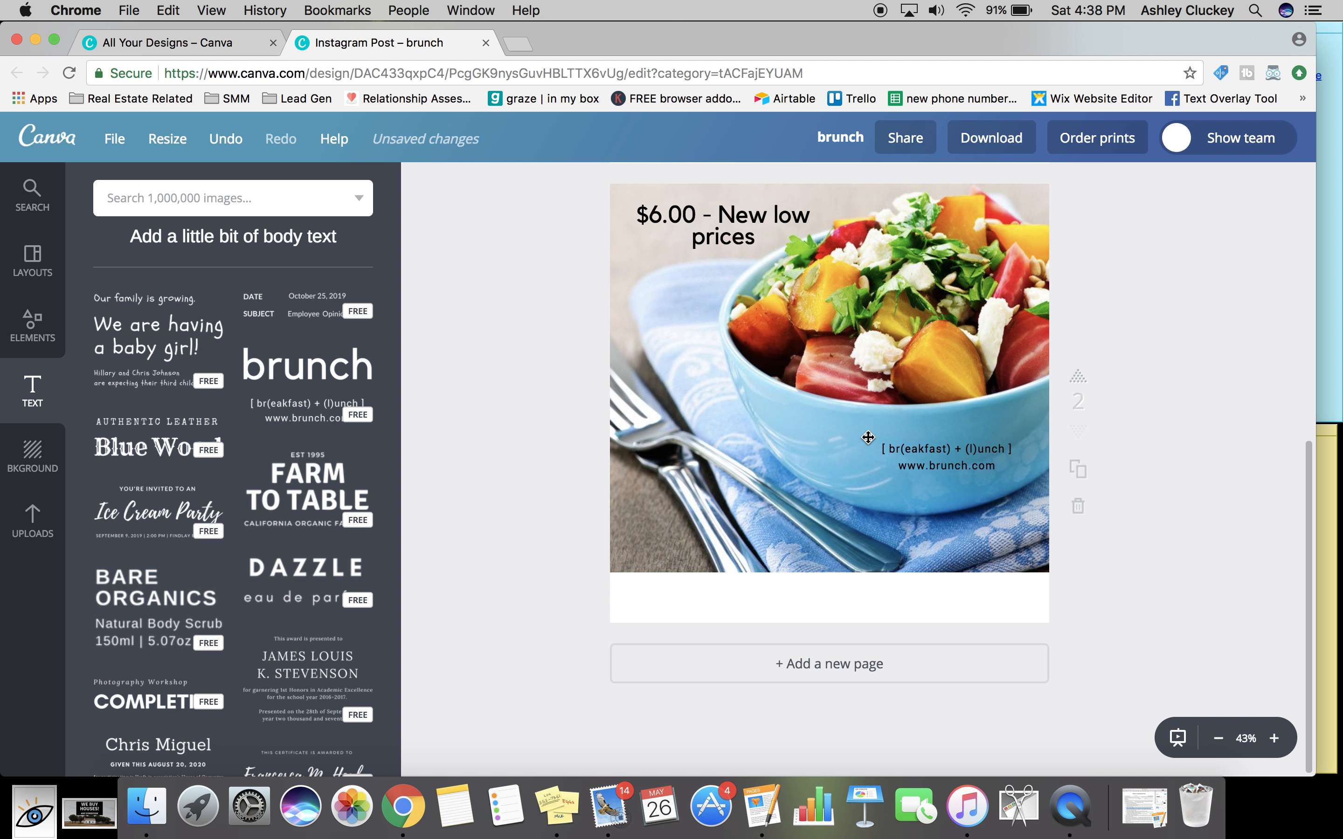
scroll(868, 438, up, 5)
scroll(869, 438, up, 2)
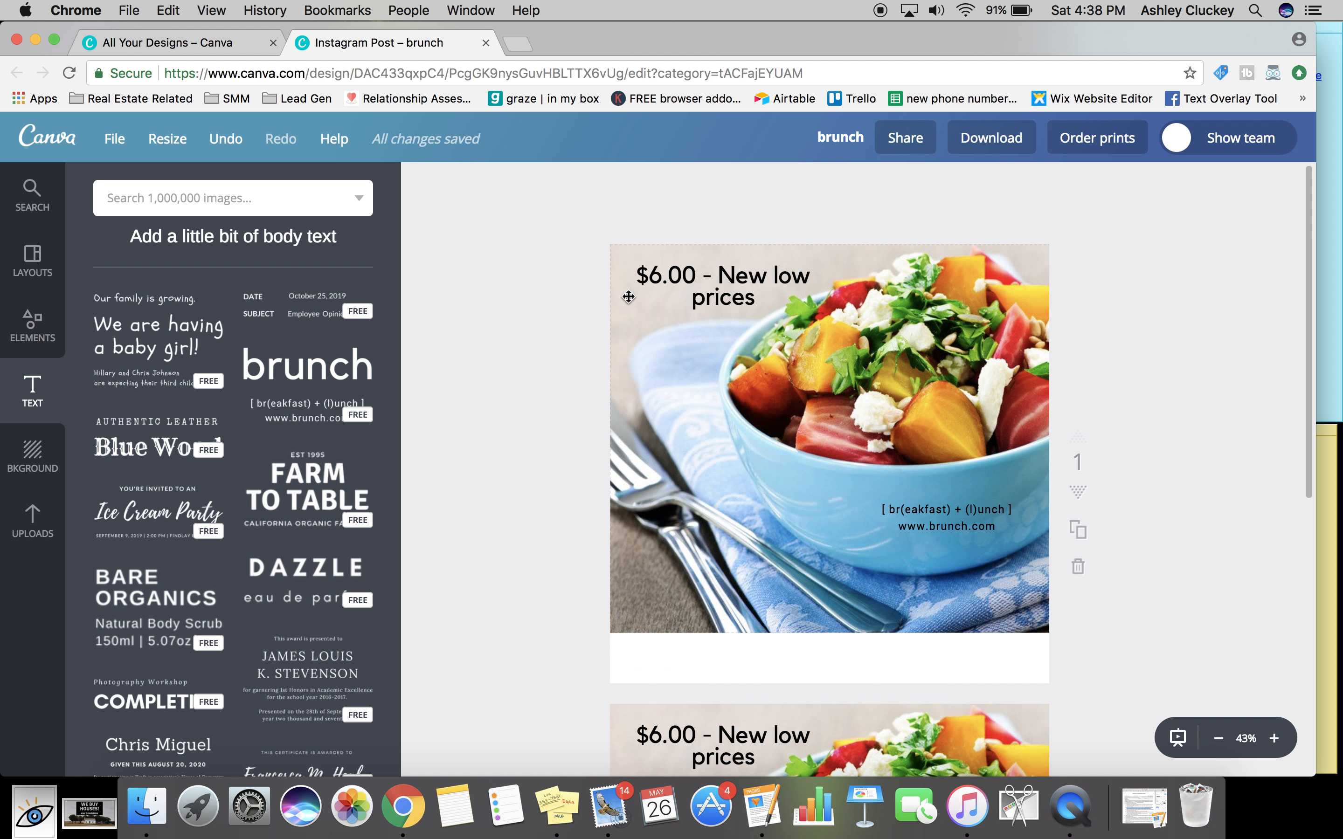
scroll(907, 518, down, 5)
scroll(908, 518, down, 3)
scroll(908, 518, up, 7)
- Insert a square outline from the Shapes elements onto the first page
click(32, 324)
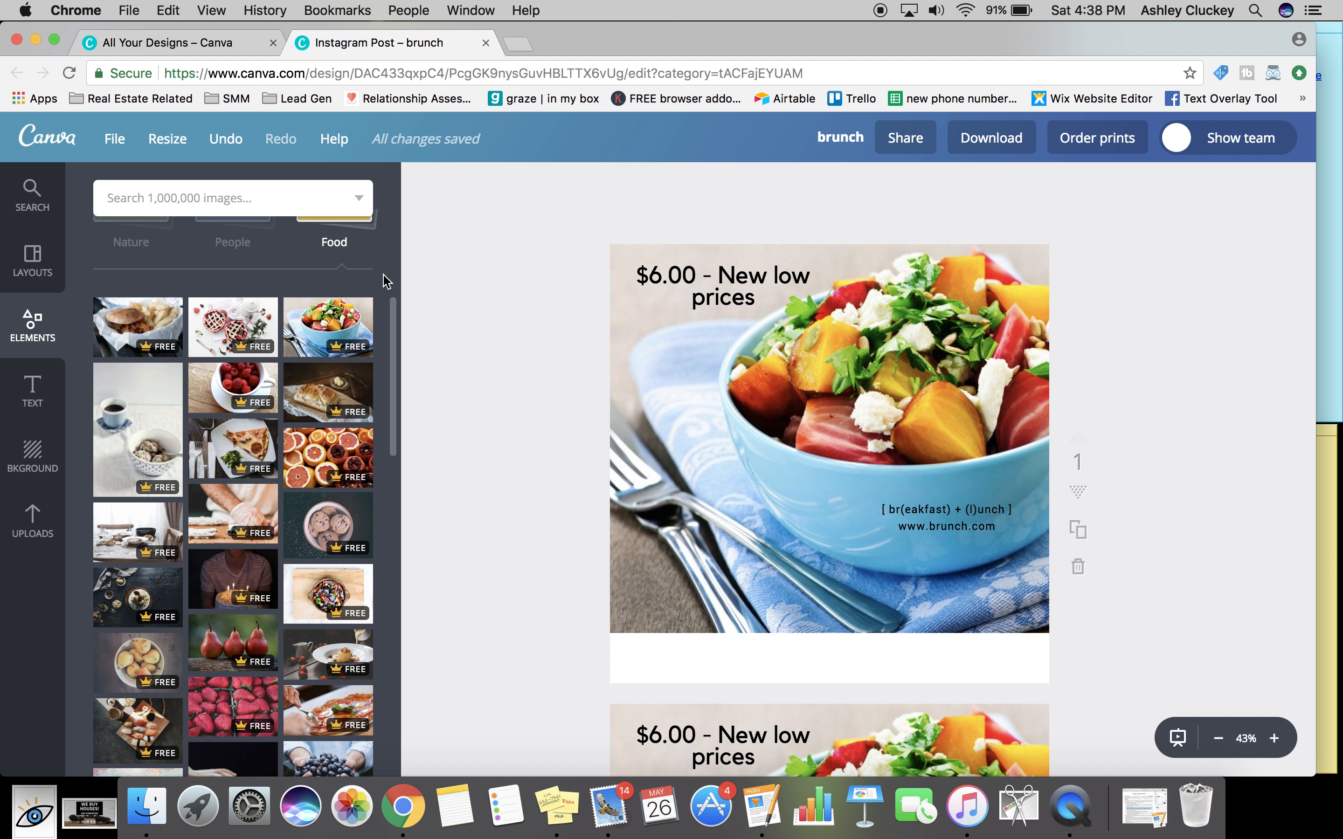
click(344, 242)
scroll(342, 241, up, 8)
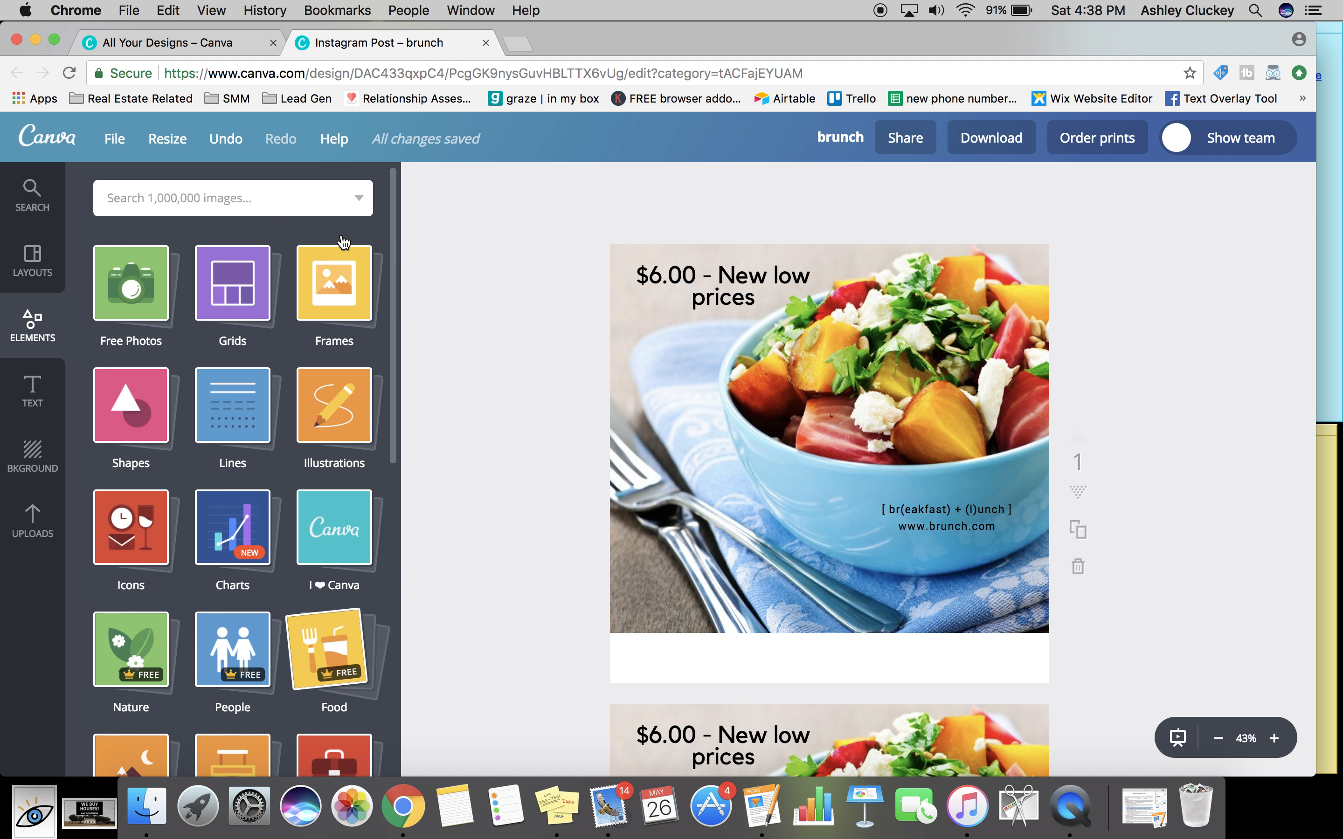
click(120, 258)
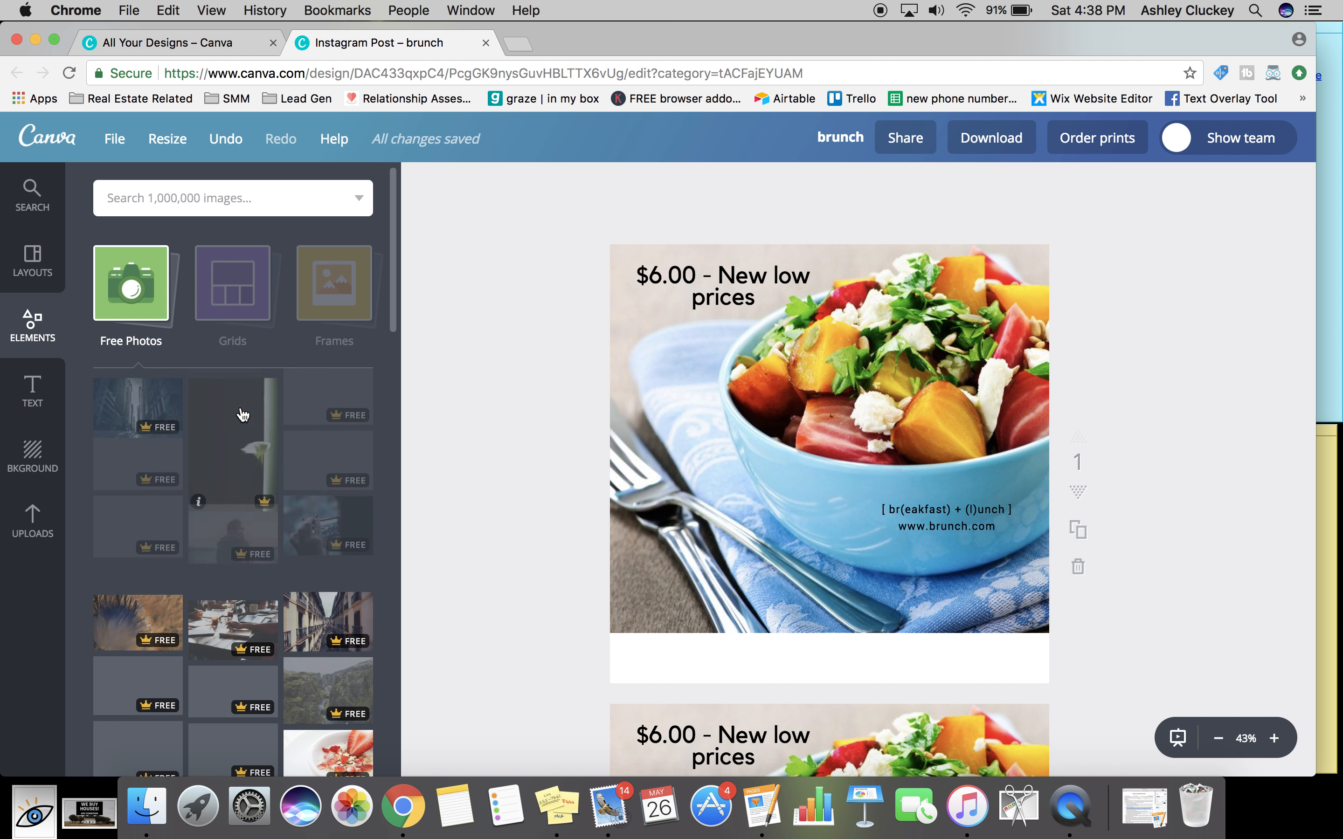
click(161, 304)
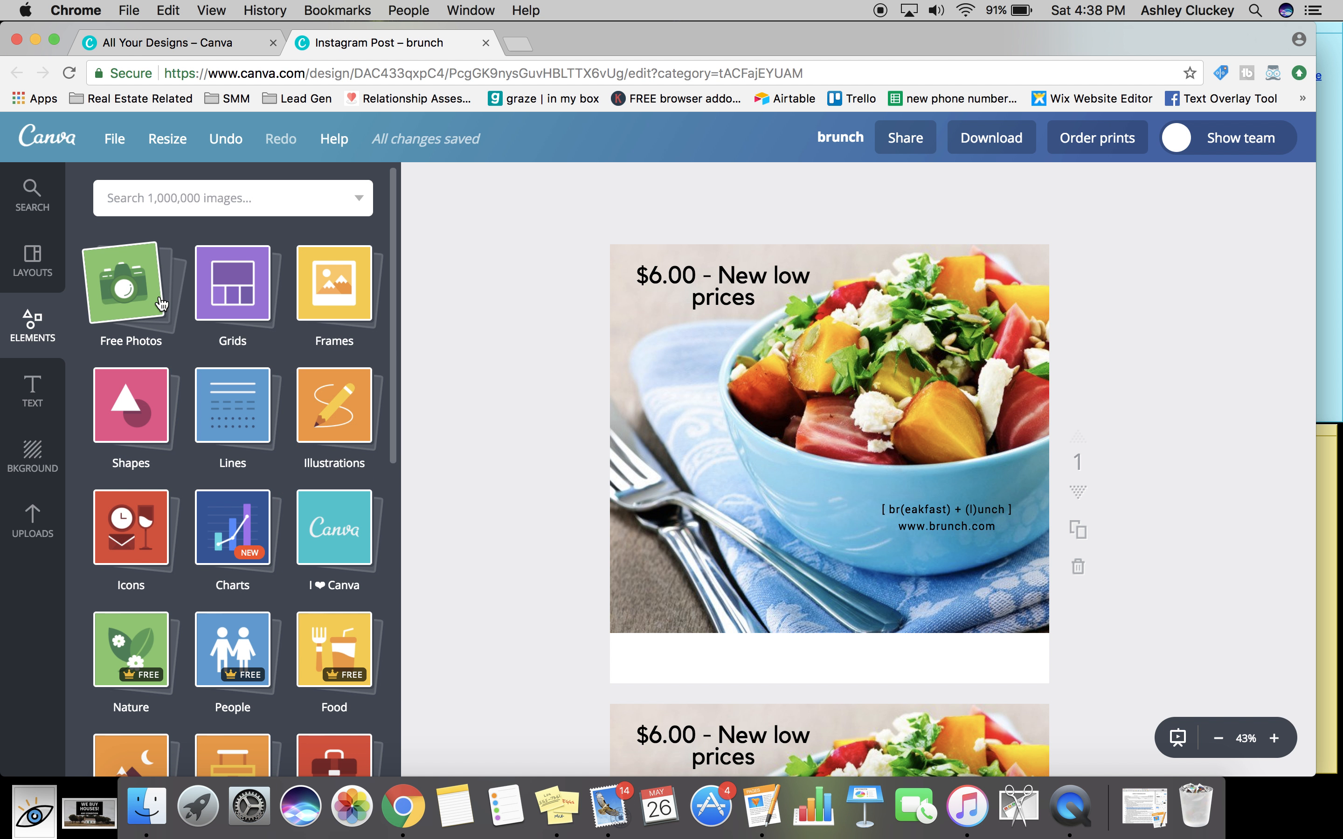
click(154, 394)
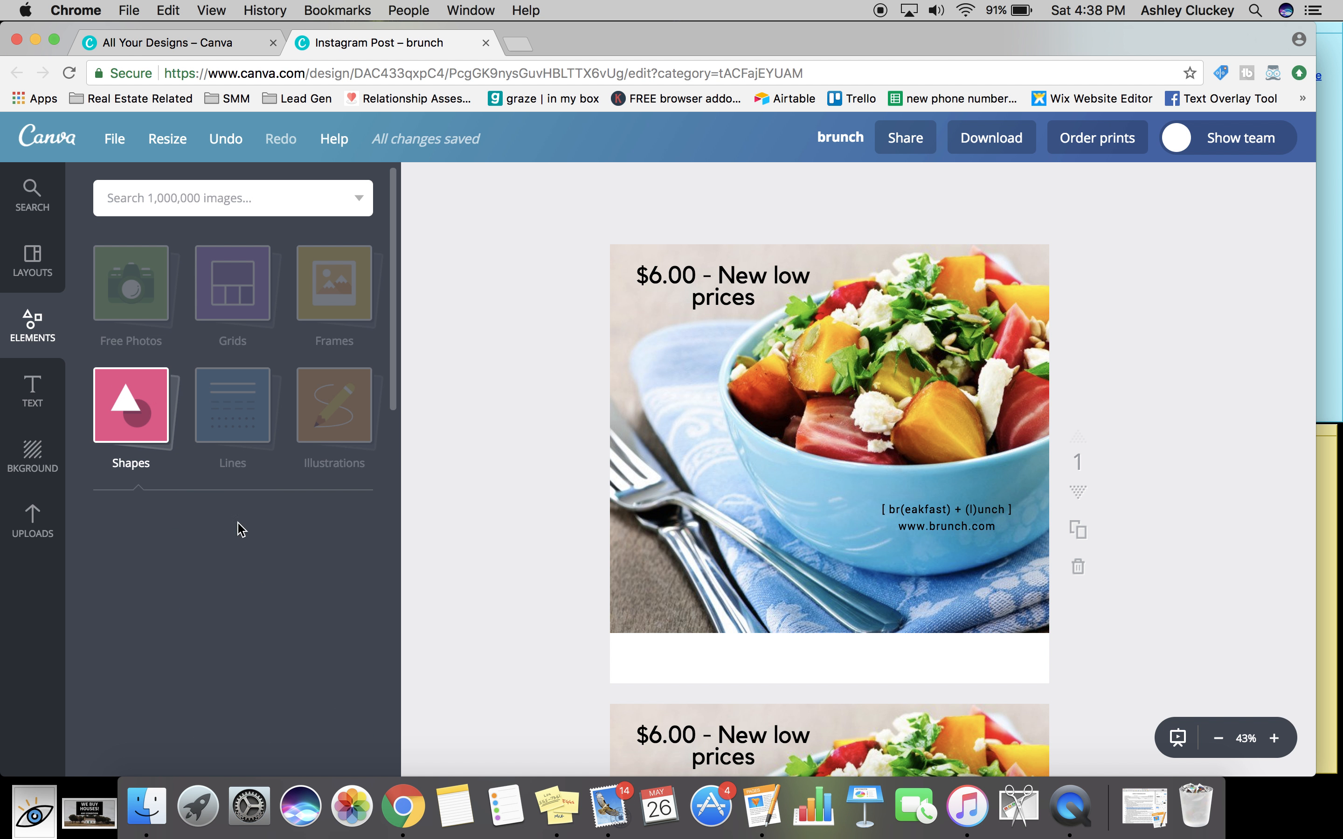
click(271, 565)
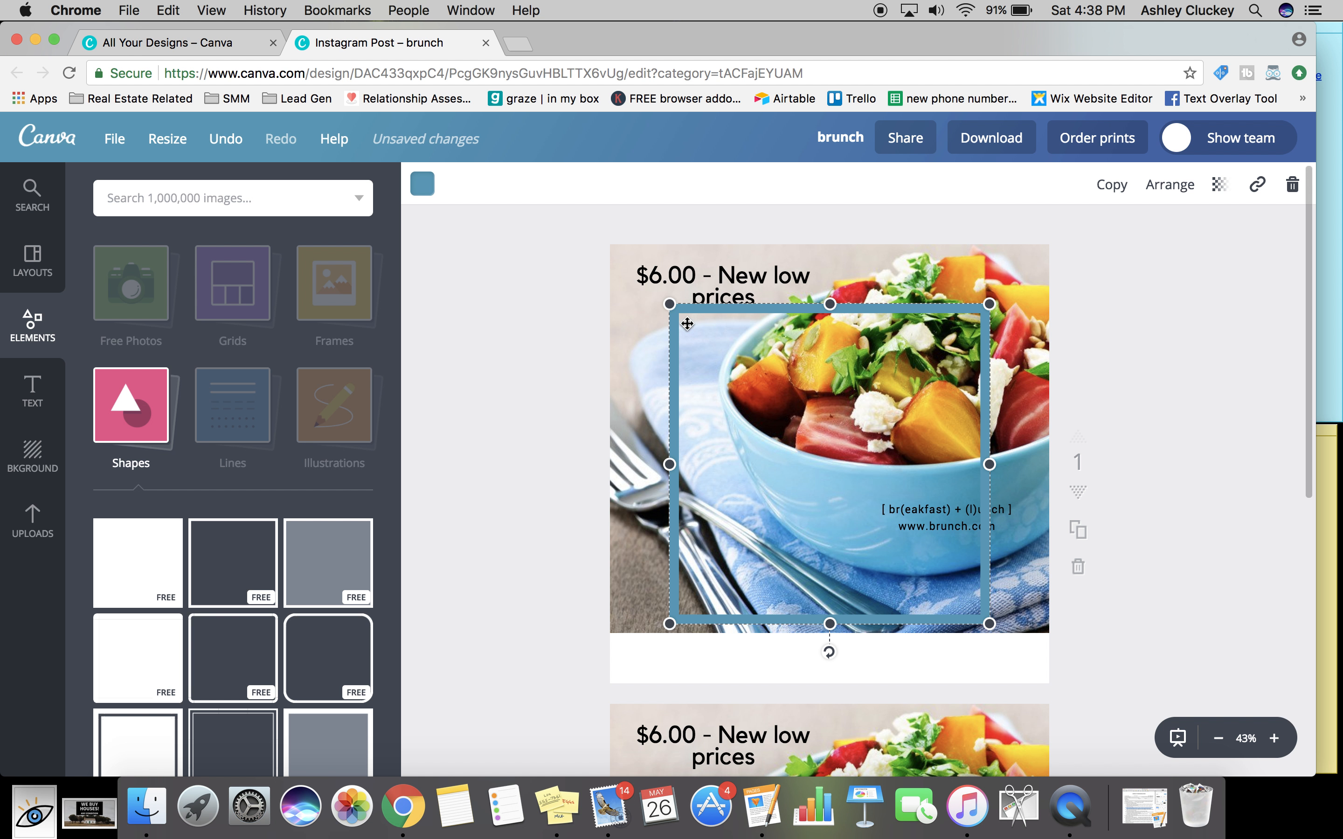
- Shrink the square outline slightly and recolour it white
drag(668, 306, 686, 352)
scroll(686, 353, down, 3)
scroll(686, 352, up, 3)
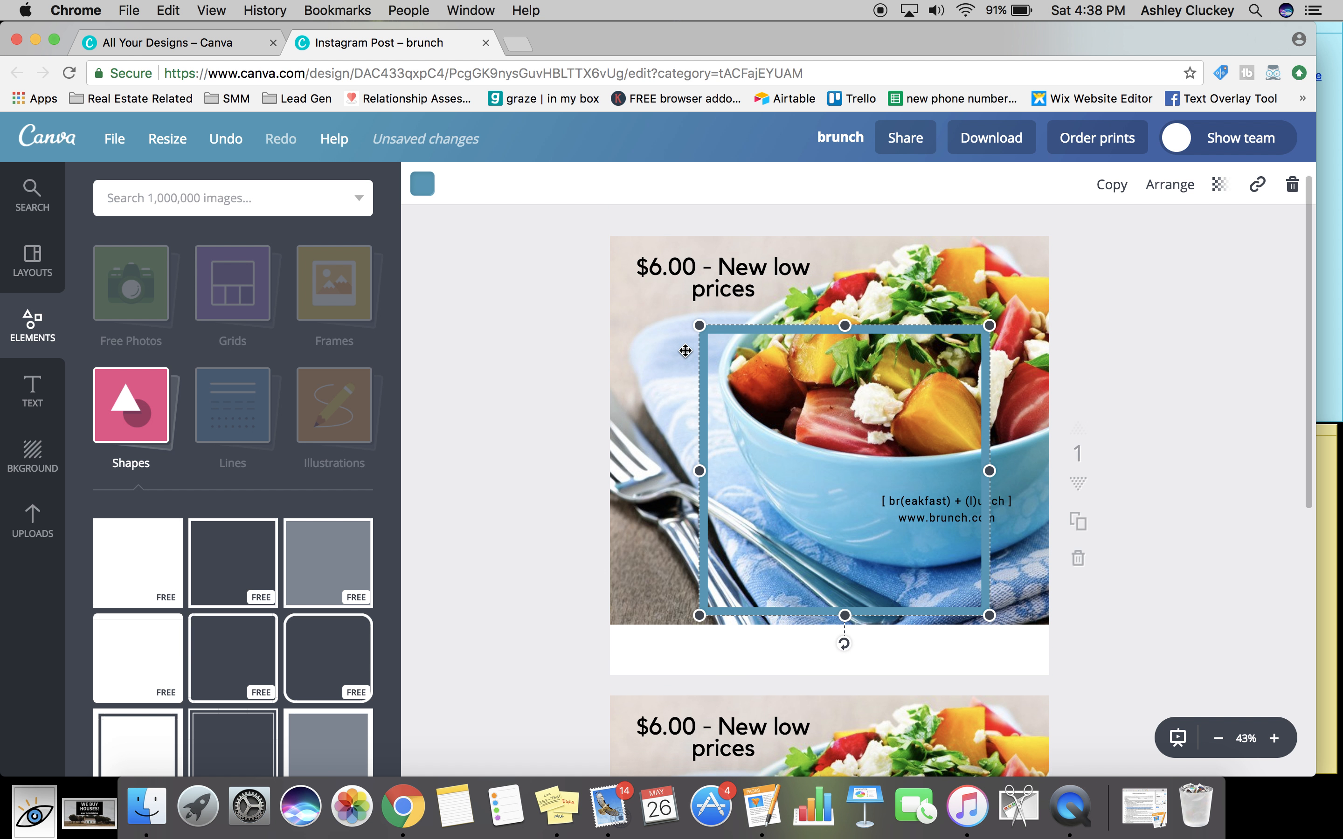
click(422, 184)
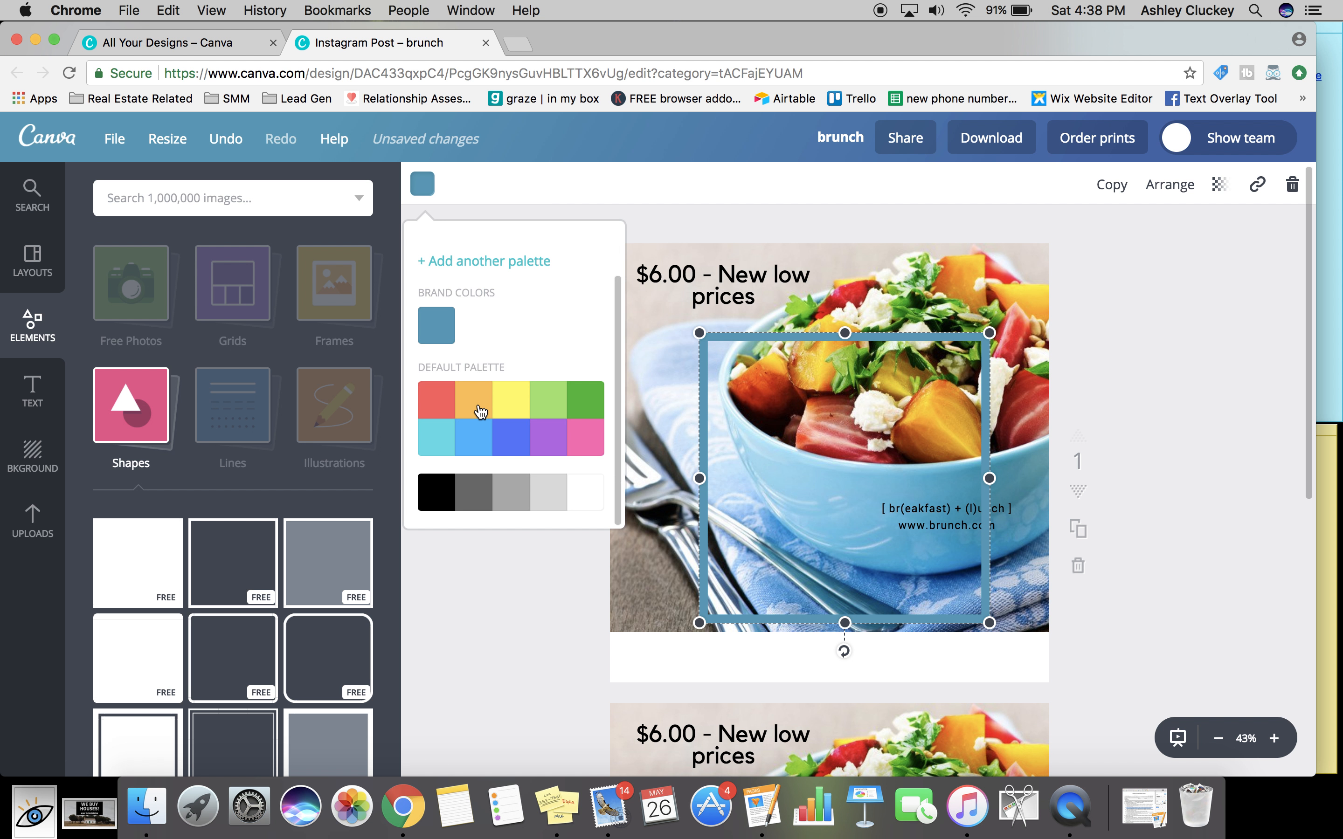
scroll(476, 358, up, 2)
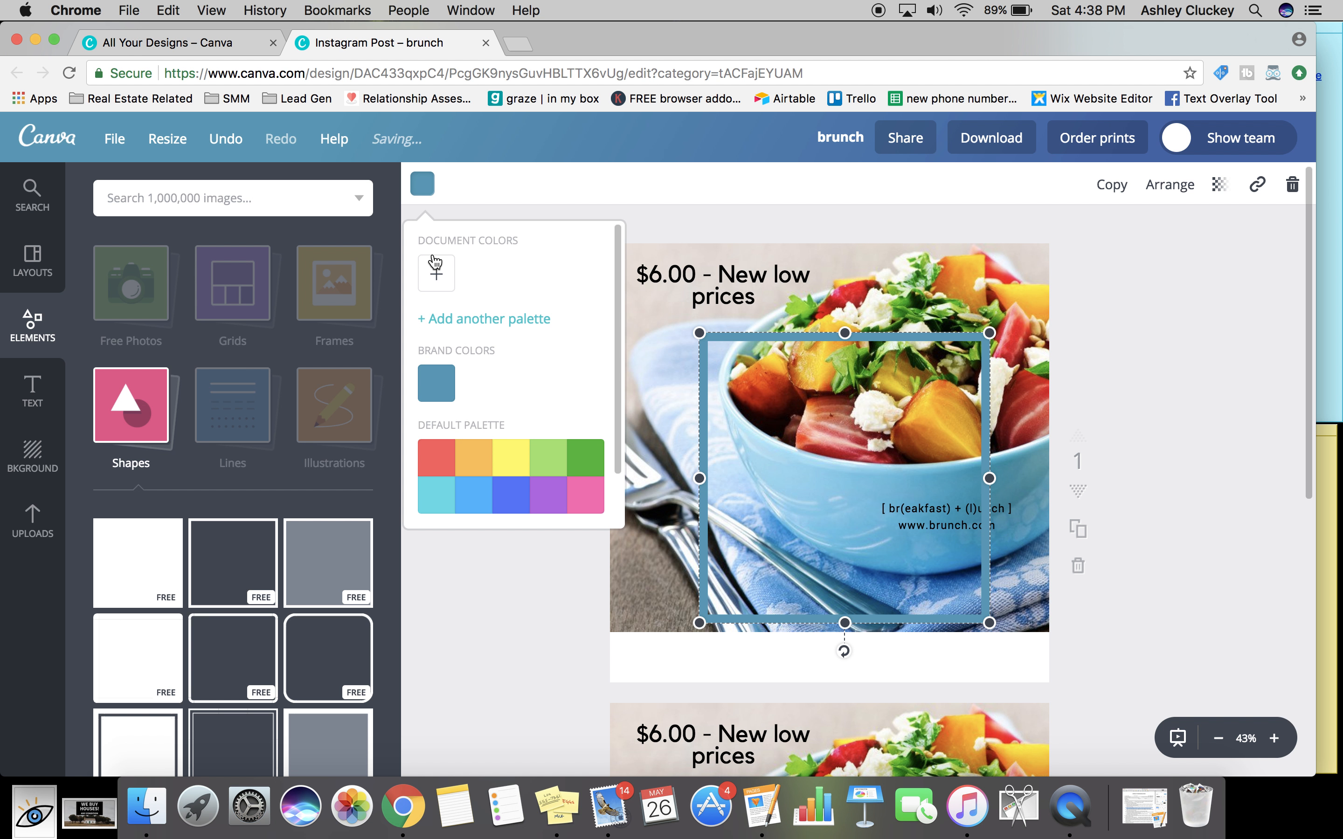
scroll(540, 511, down, 2)
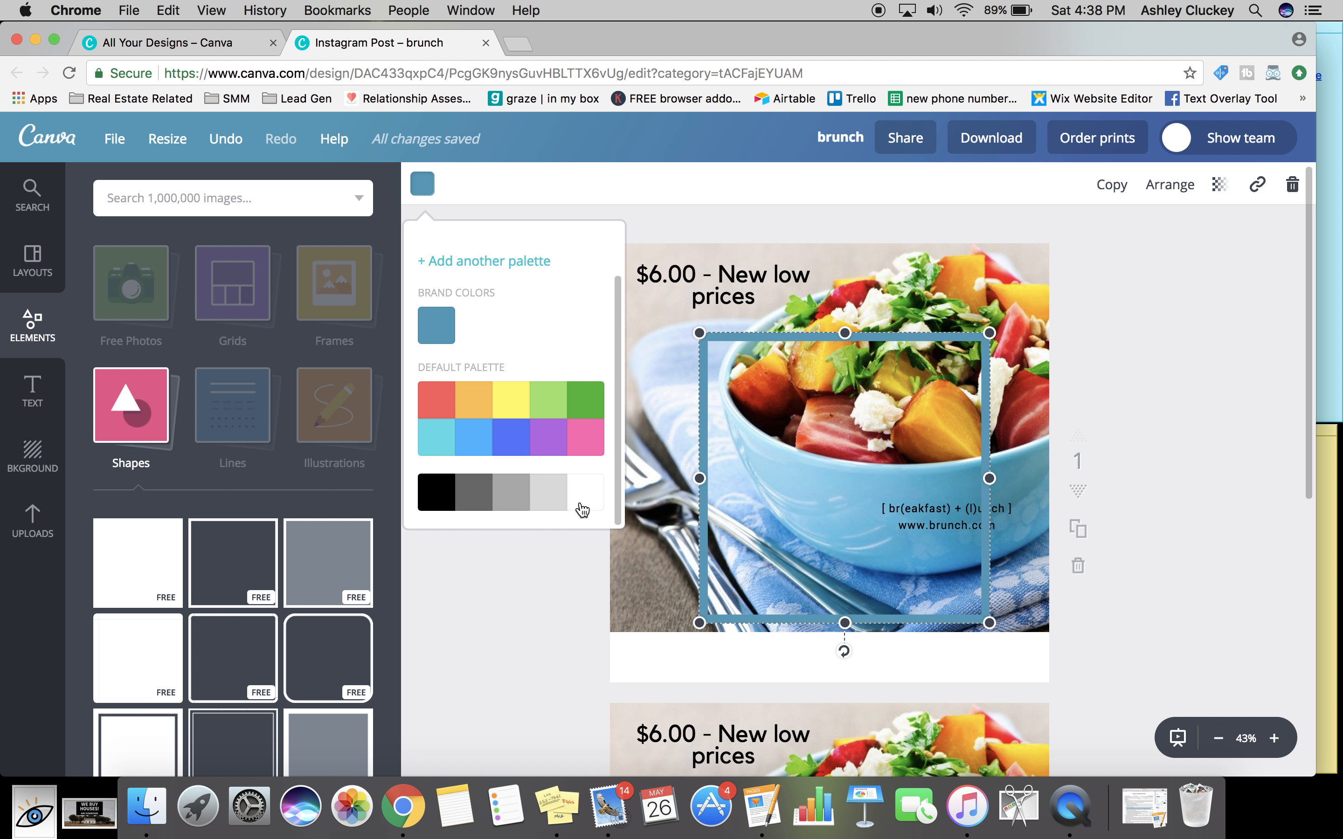
click(582, 510)
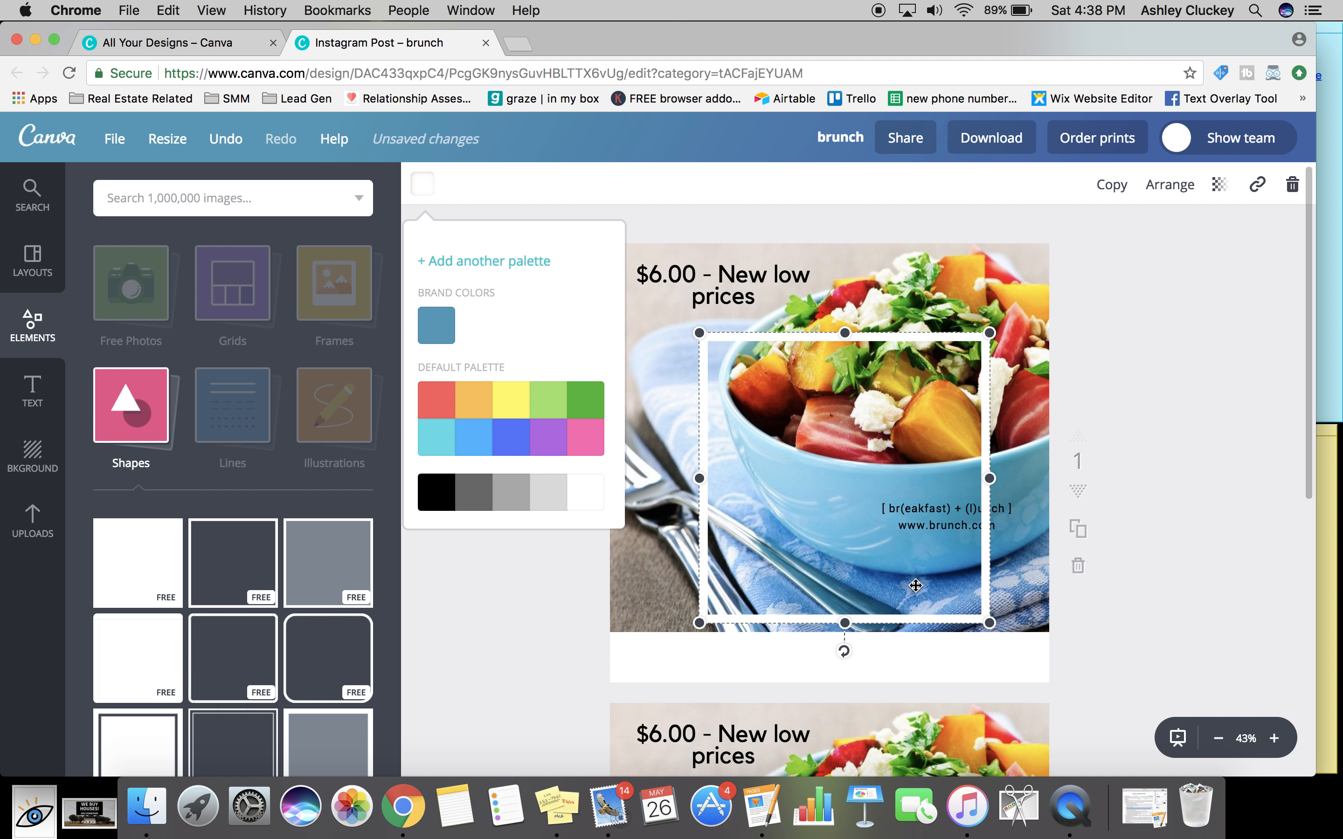
- Reshape the white outline into a small rectangle and fit it as a frame around the "$6.00 - New low prices" heading
drag(699, 623, 823, 376)
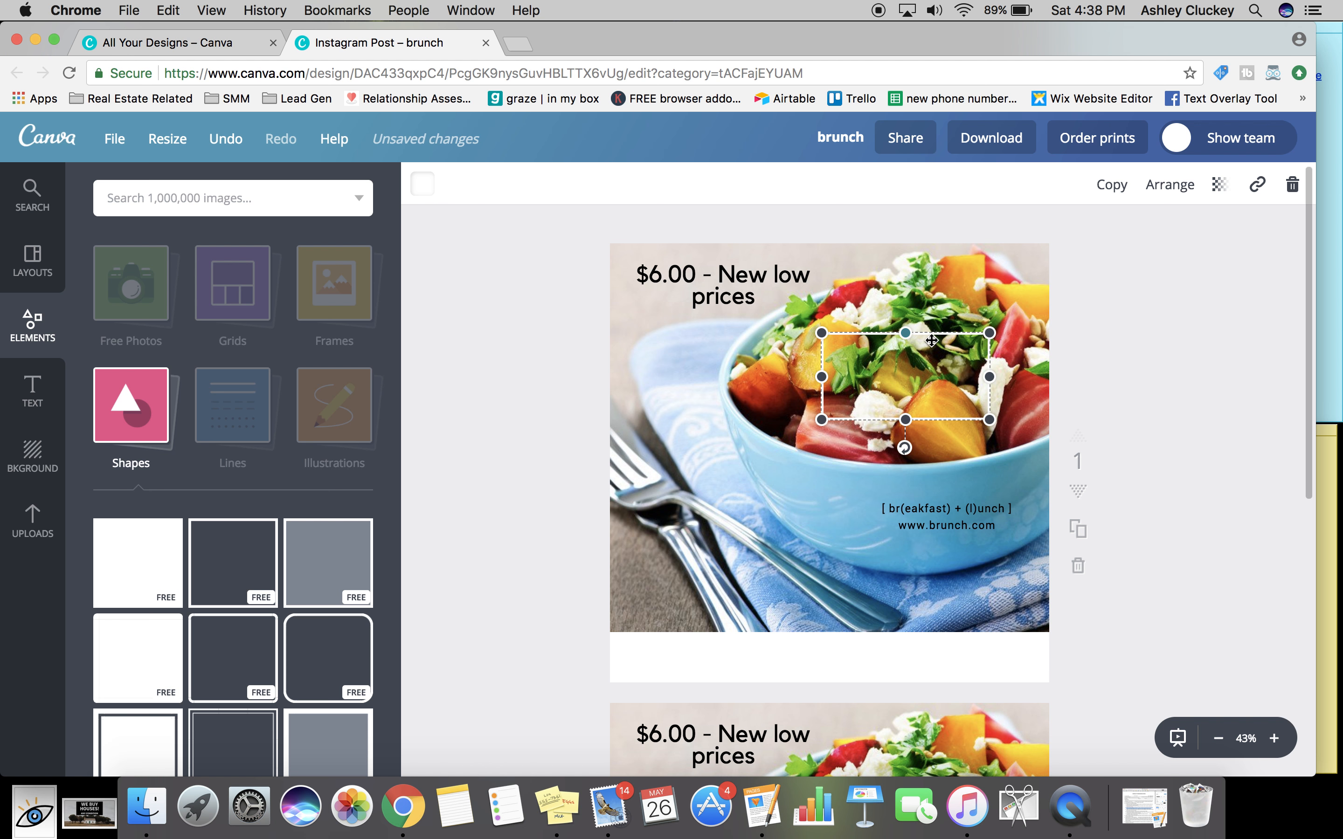
drag(921, 335, 720, 238)
drag(715, 336, 715, 318)
drag(797, 285, 817, 286)
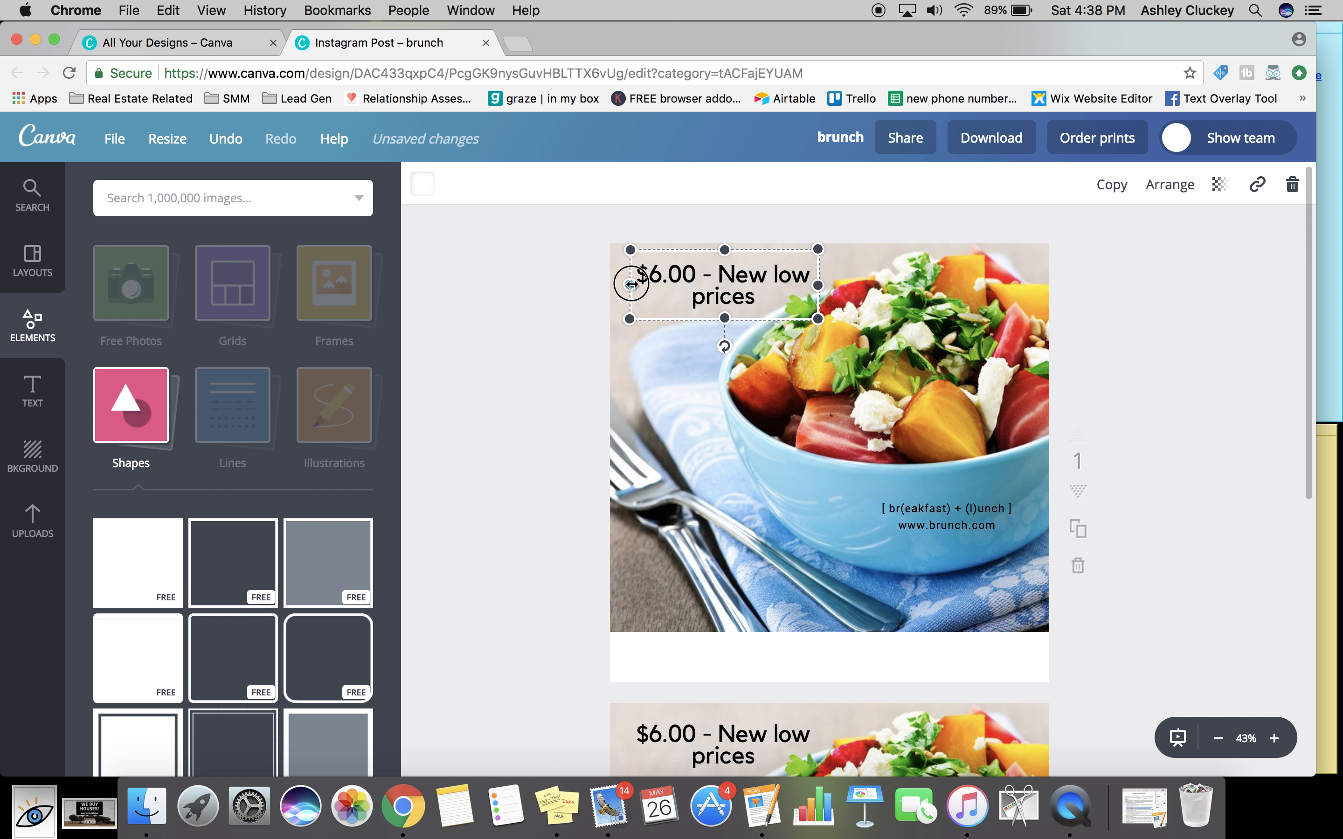
click(762, 230)
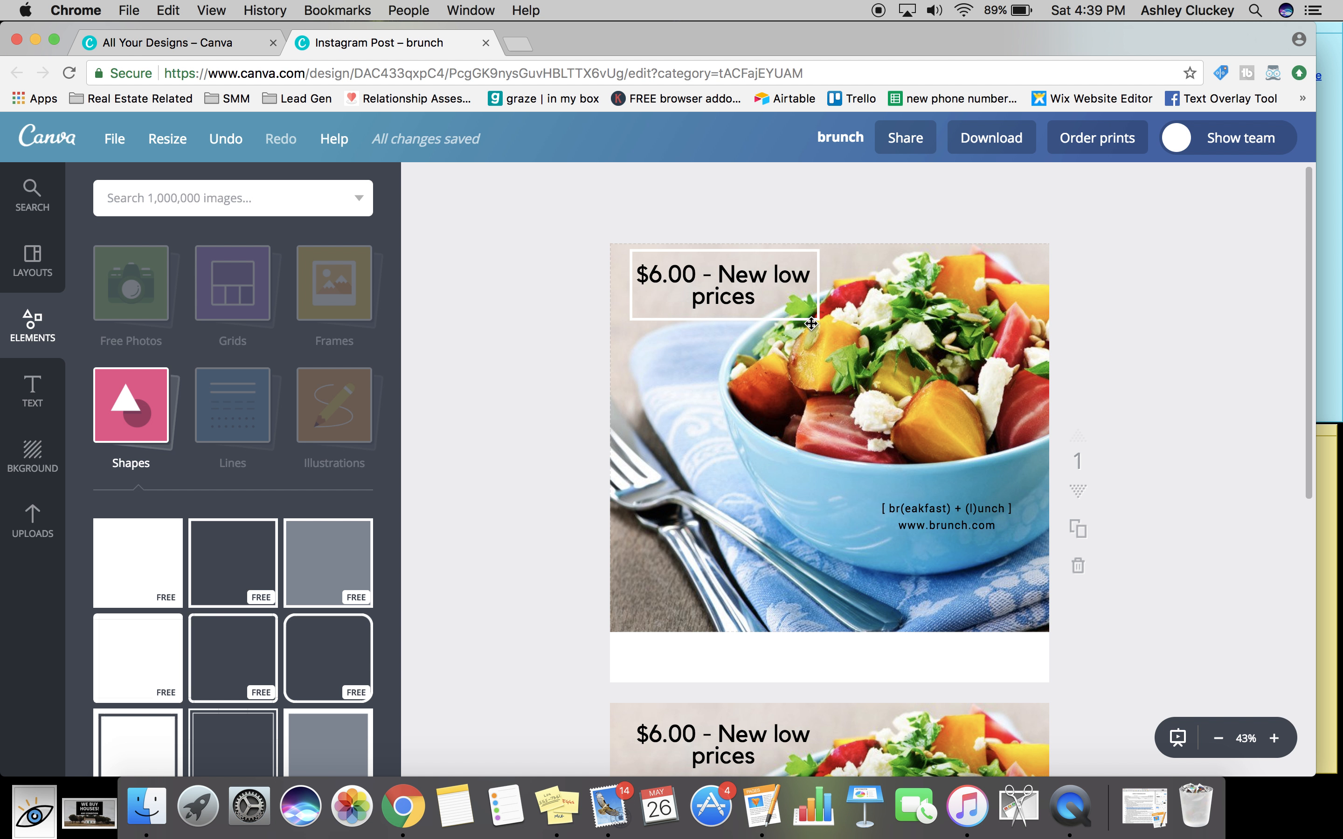
- Copy the heading's white frame and fit the copy around the two-line caption on the bowl, shrinking it slightly
click(812, 323)
click(1111, 185)
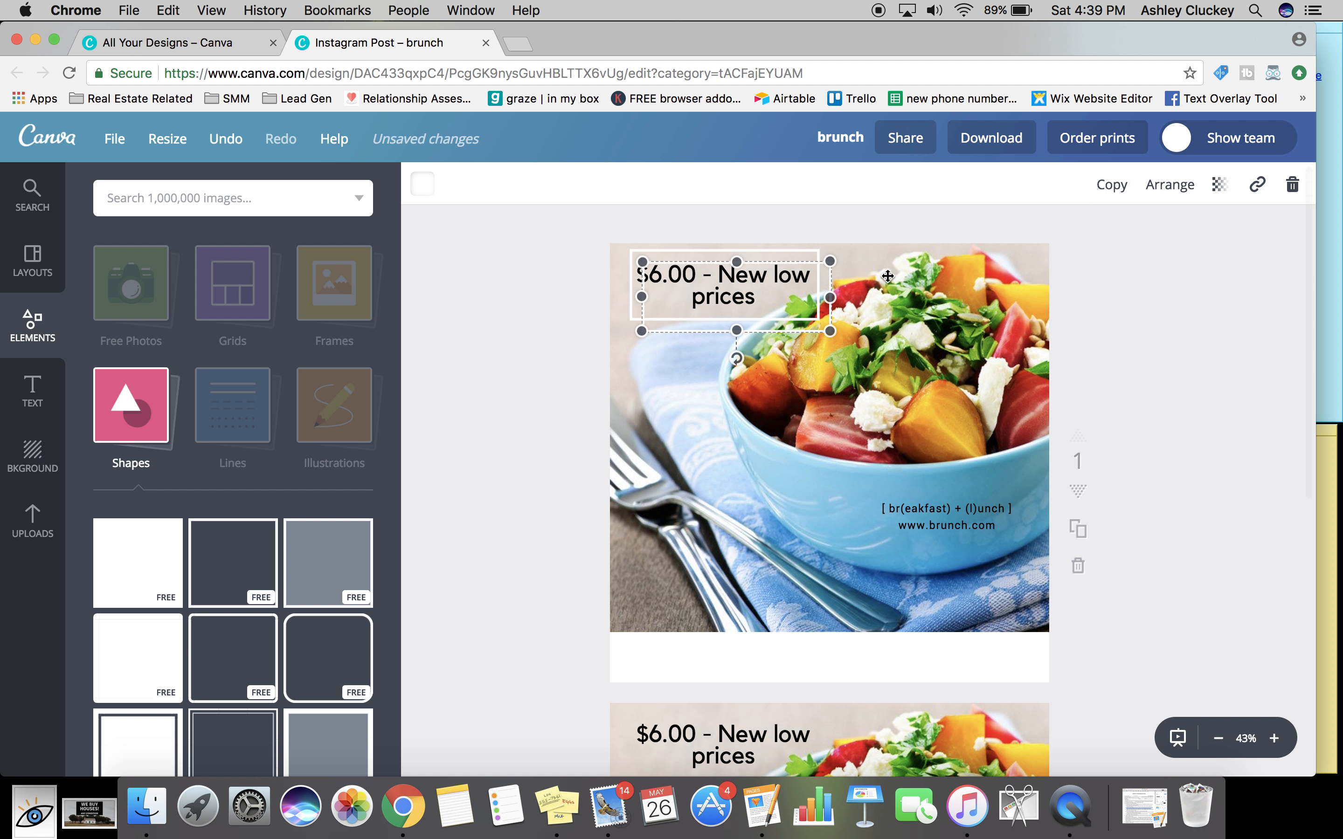
drag(797, 328, 1000, 548)
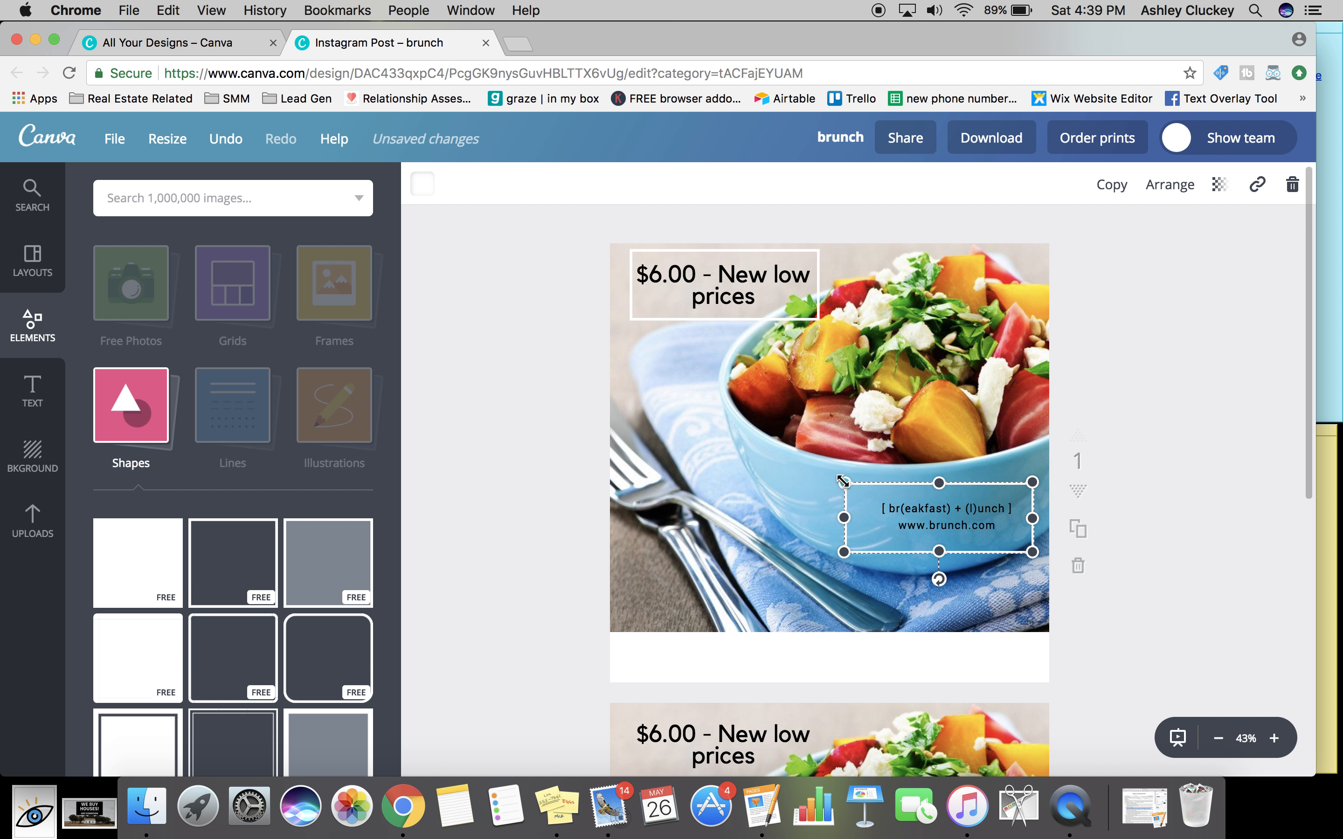
drag(843, 480, 871, 492)
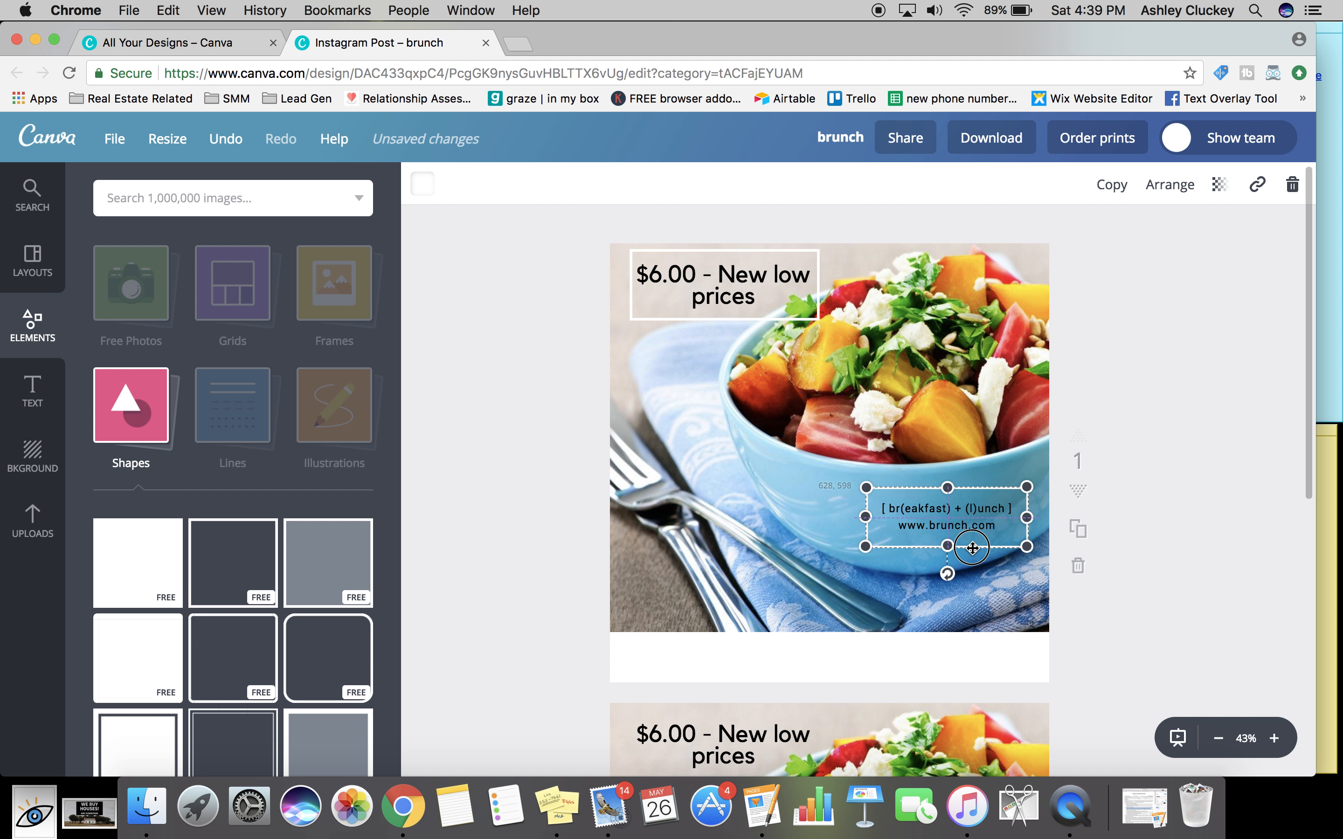
click(1118, 473)
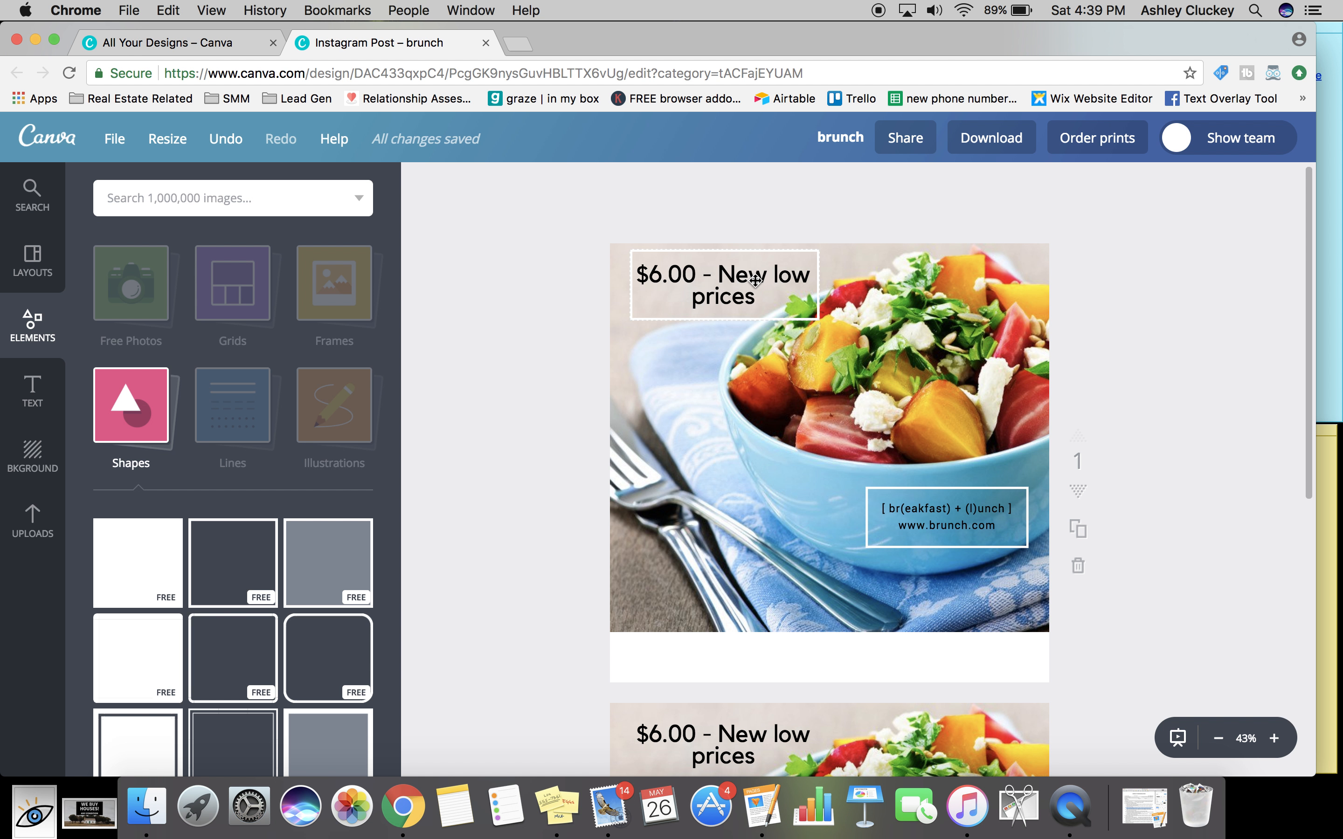
- Duplicate the first page with its two framed texts
scroll(805, 335, down, 10)
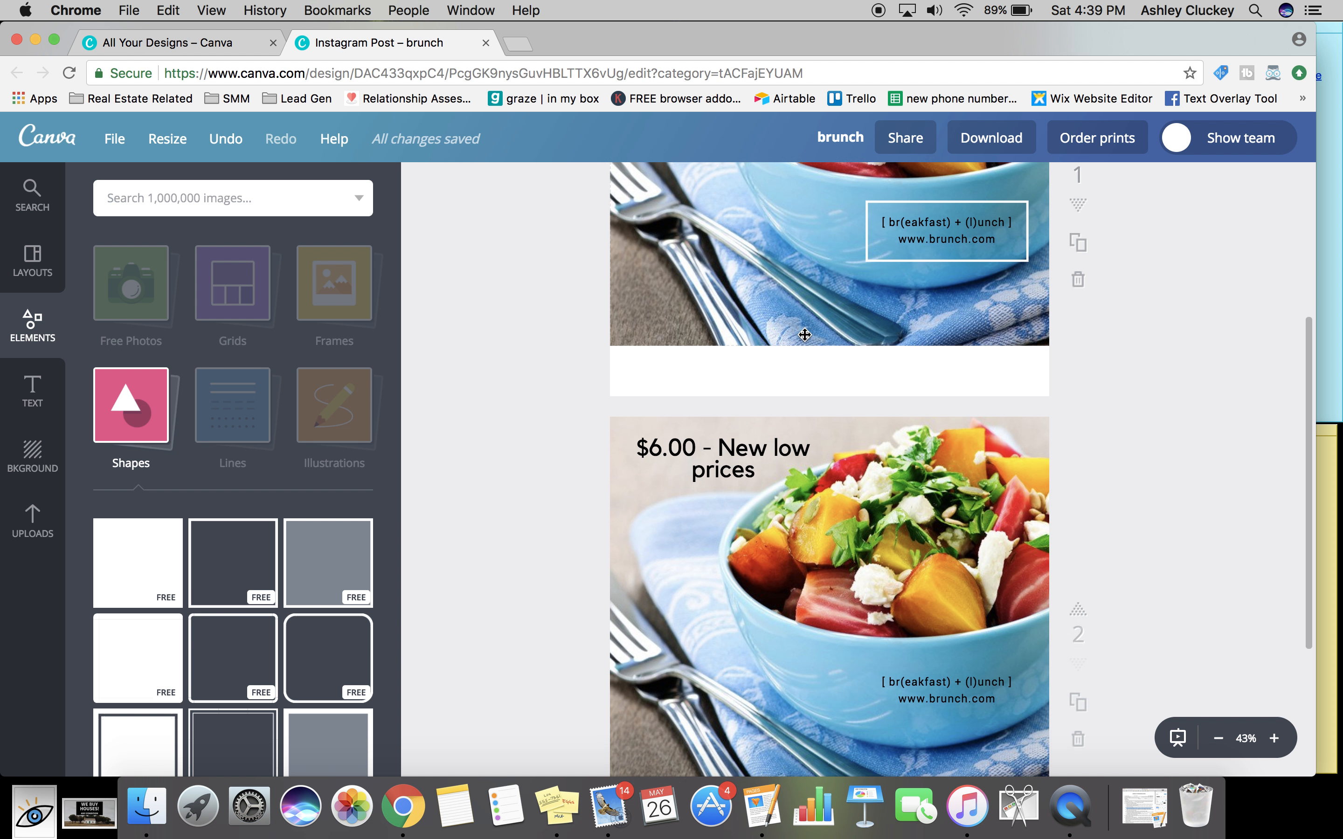
scroll(905, 730, down, 1)
scroll(905, 731, up, 2)
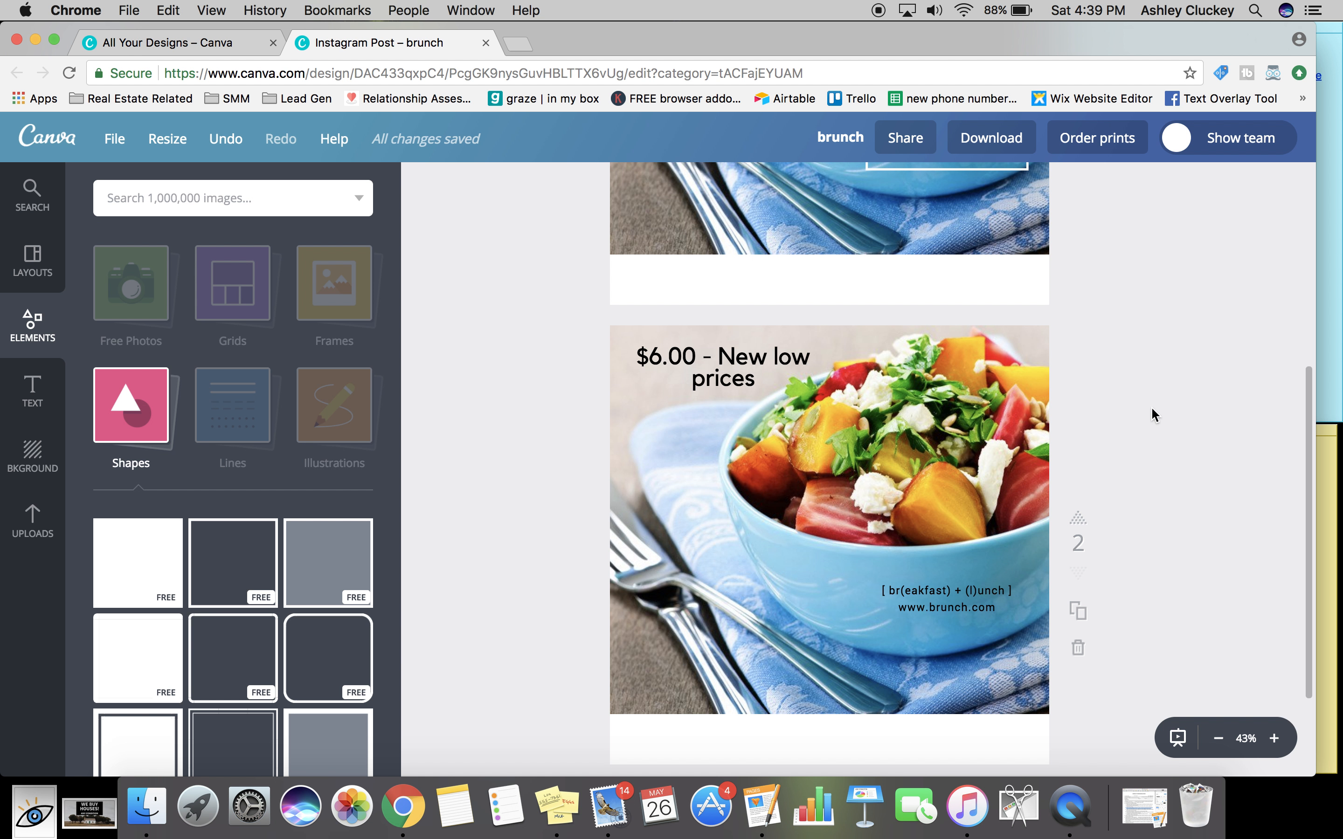
scroll(1153, 410, down, 3)
scroll(1152, 409, up, 10)
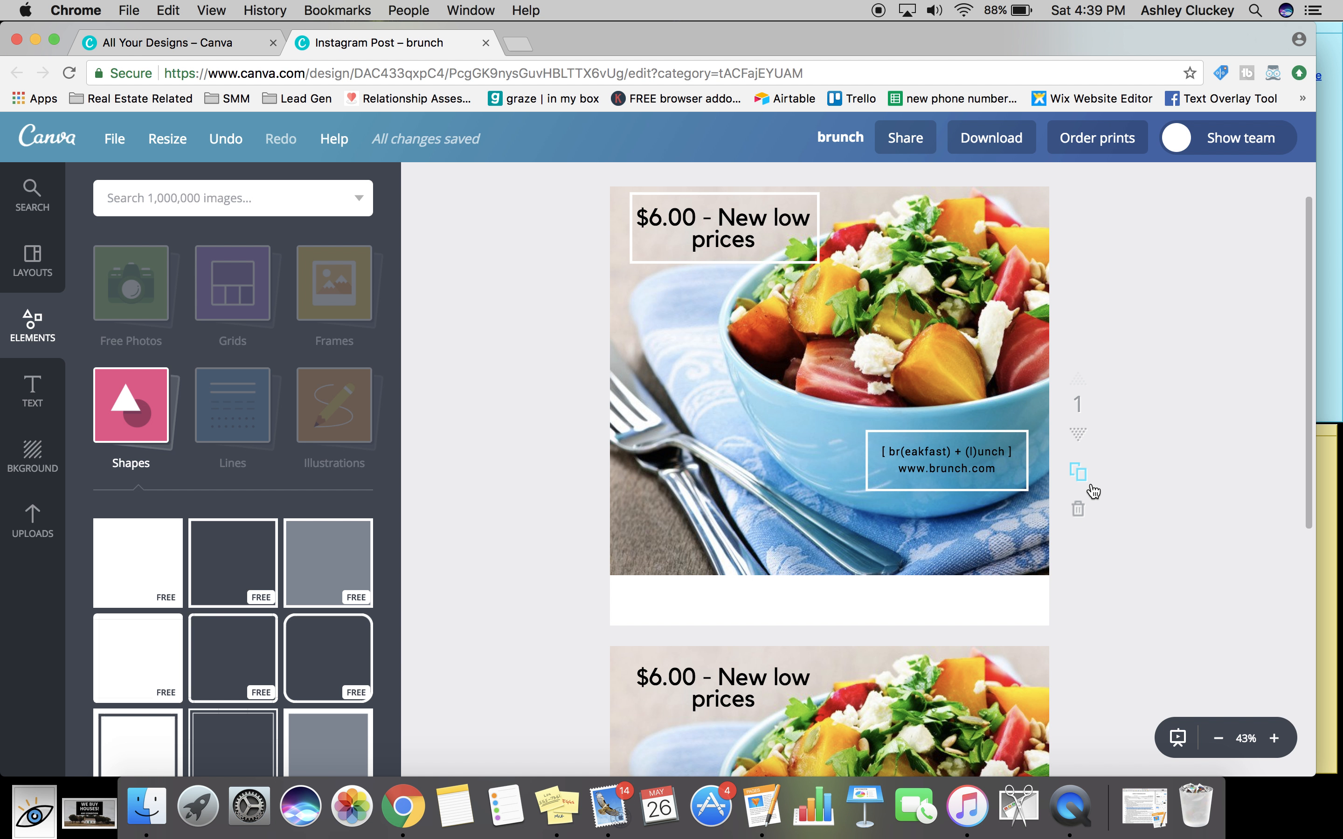
click(1078, 472)
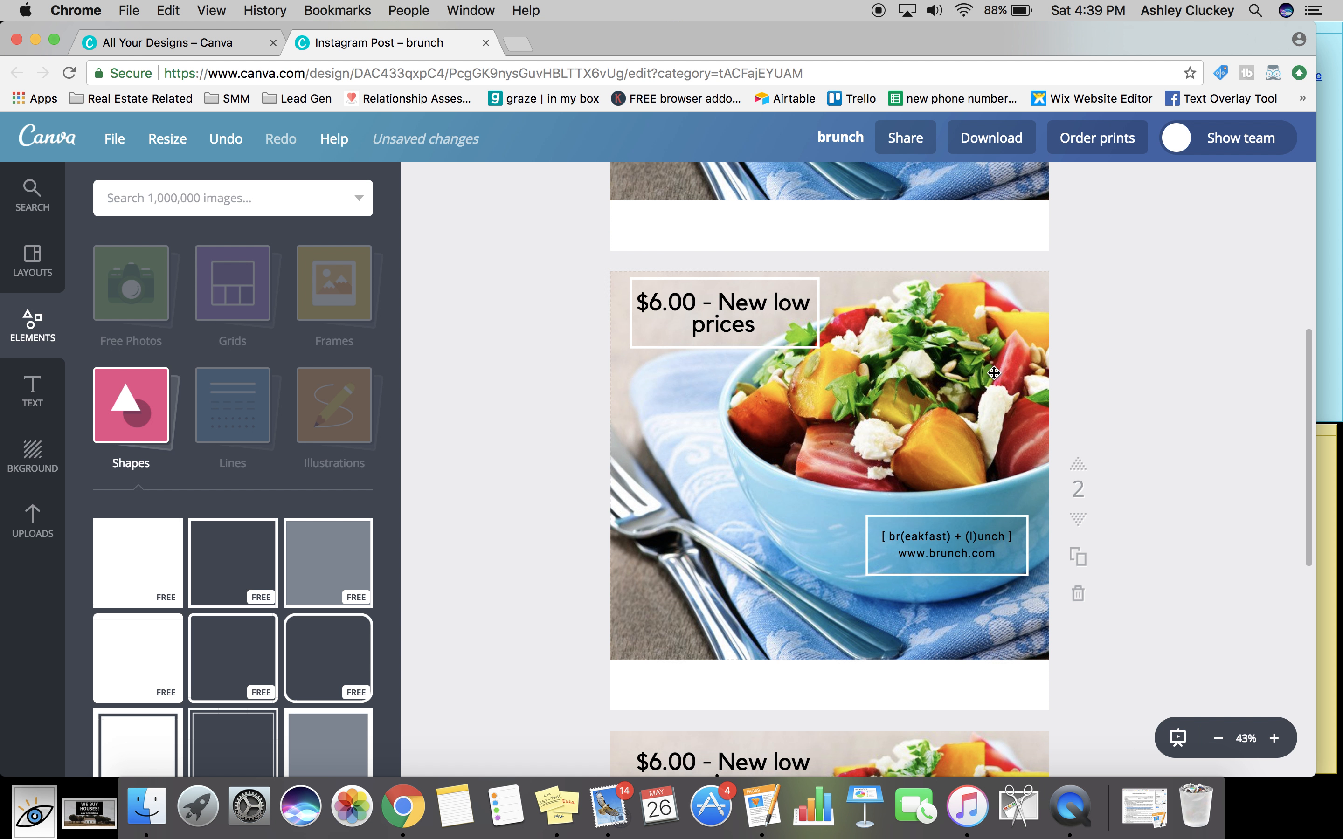
- Replace the white frame around the heading on the second page with a solid square from the Shapes elements
click(787, 346)
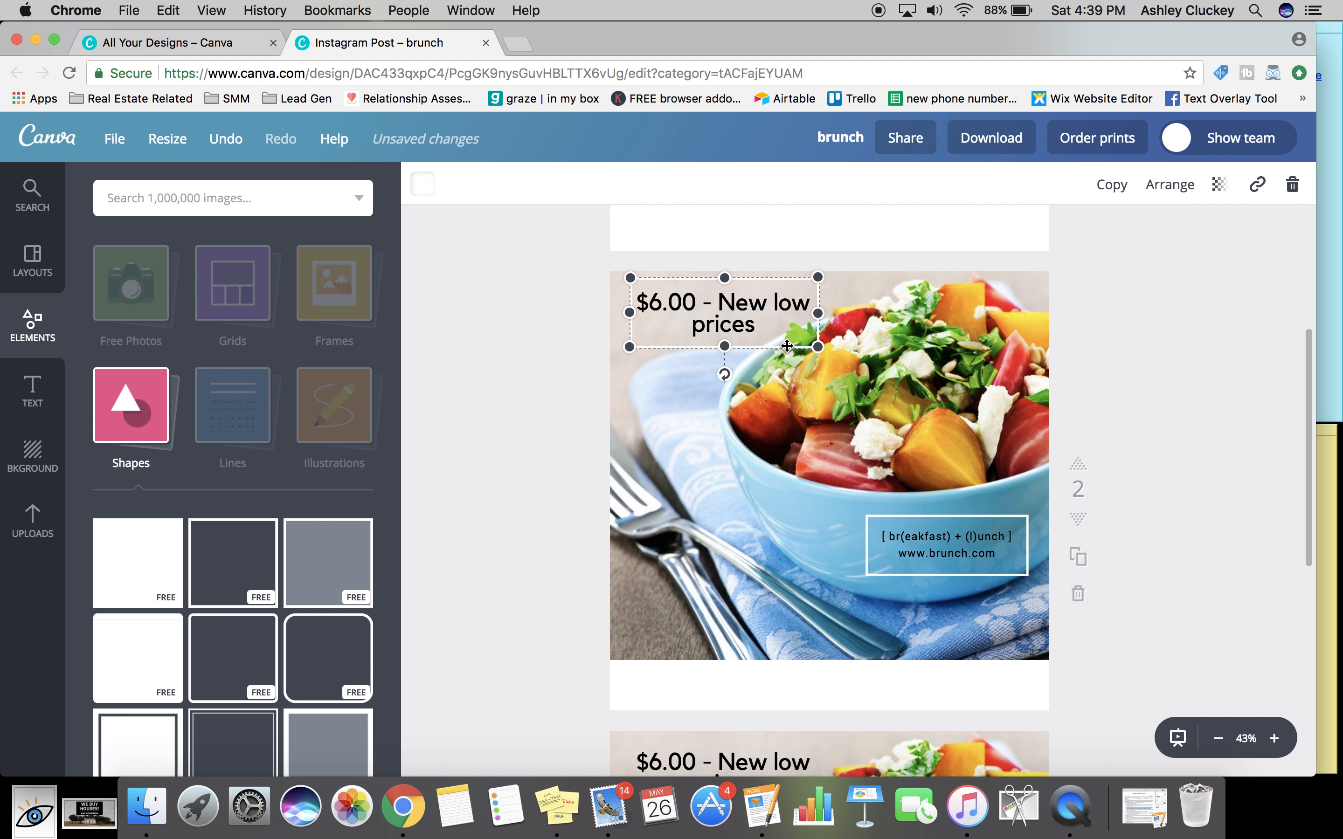
key(Escape)
click(165, 555)
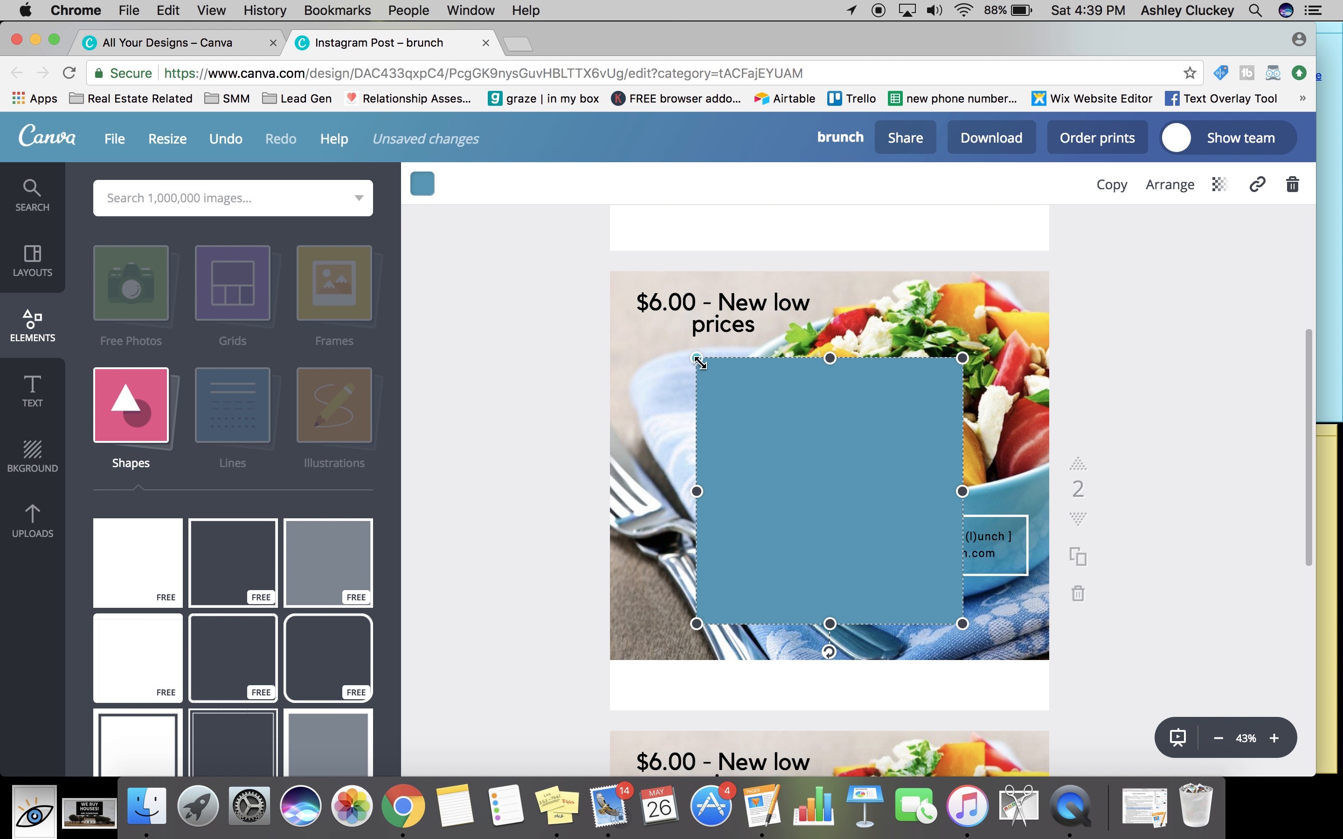
- Reshape the solid square into a wide rectangle, move it just below the heading and fill it with black
drag(698, 359, 760, 572)
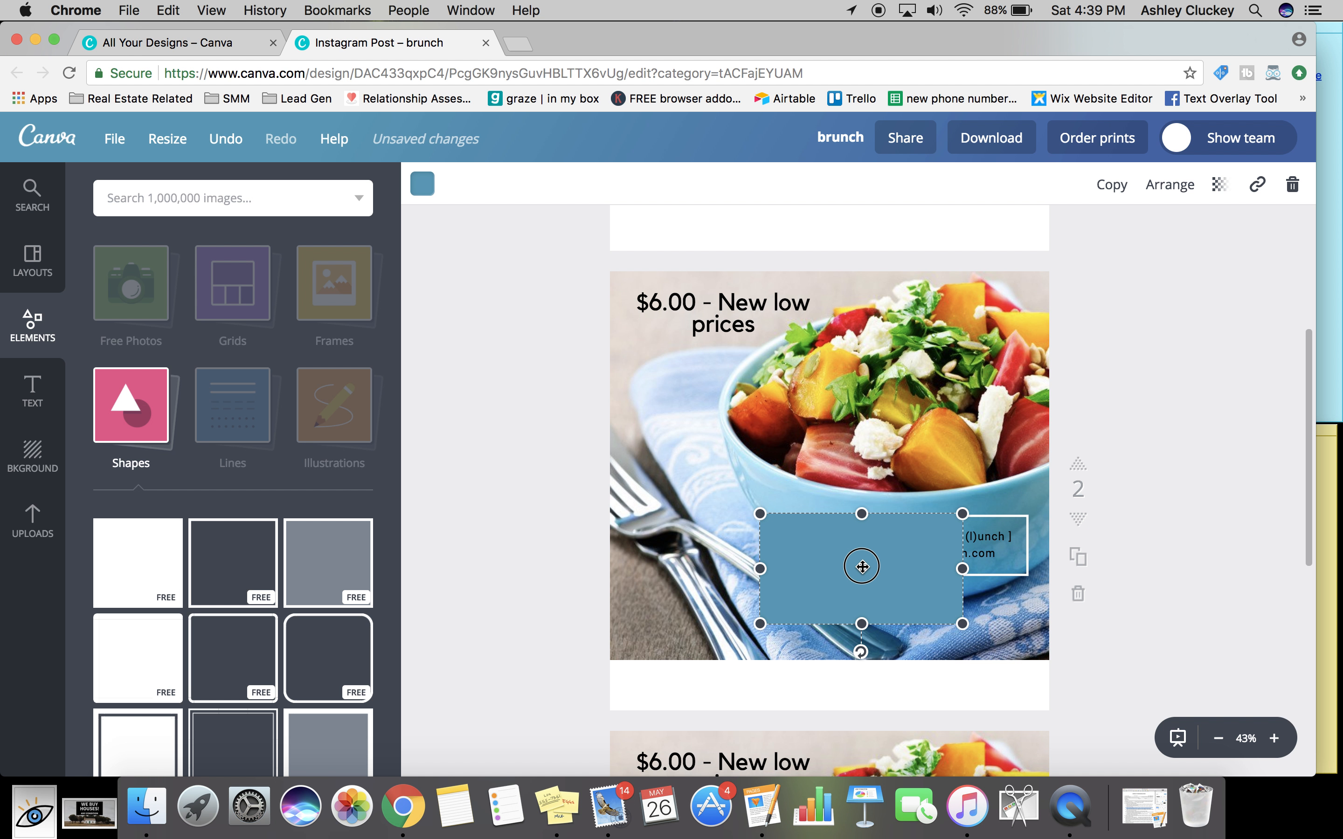
drag(851, 564, 765, 429)
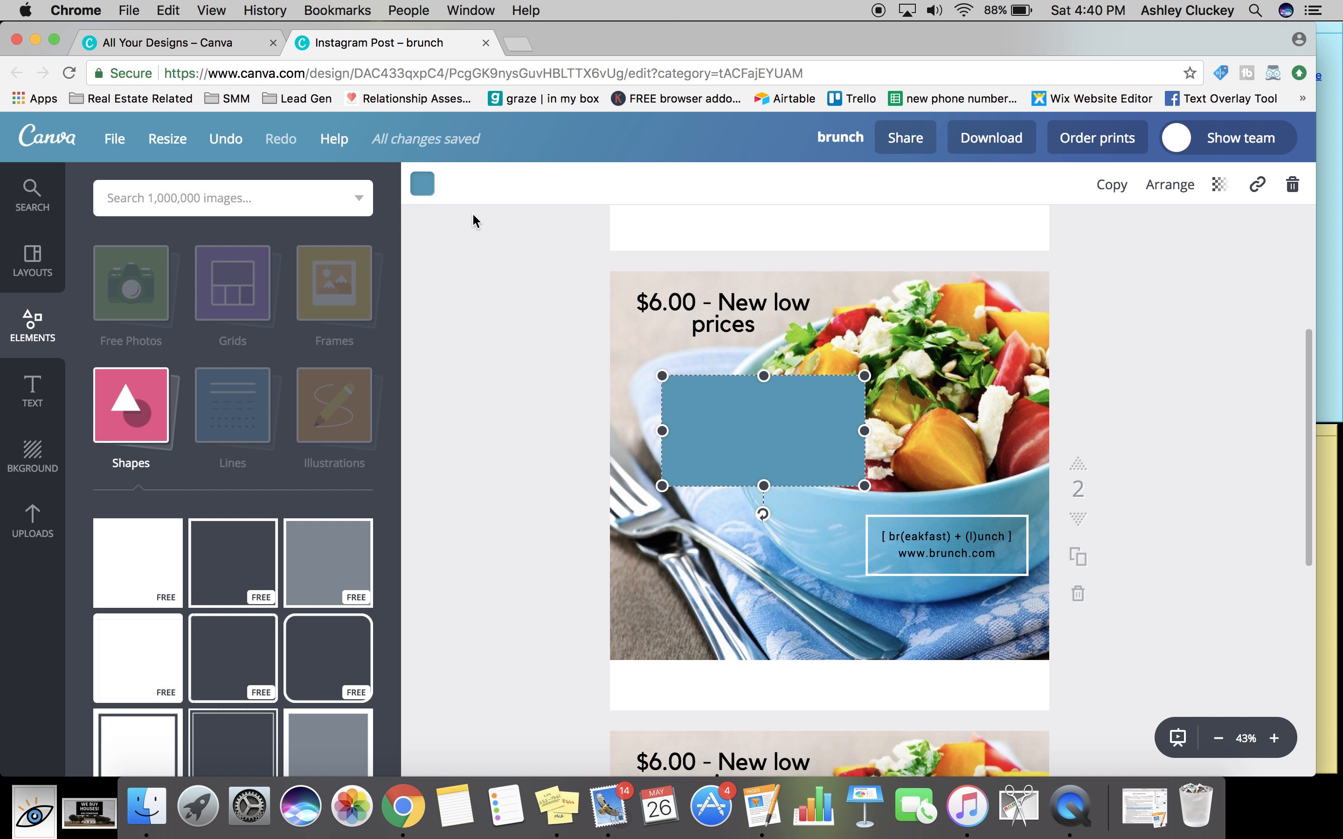
click(421, 184)
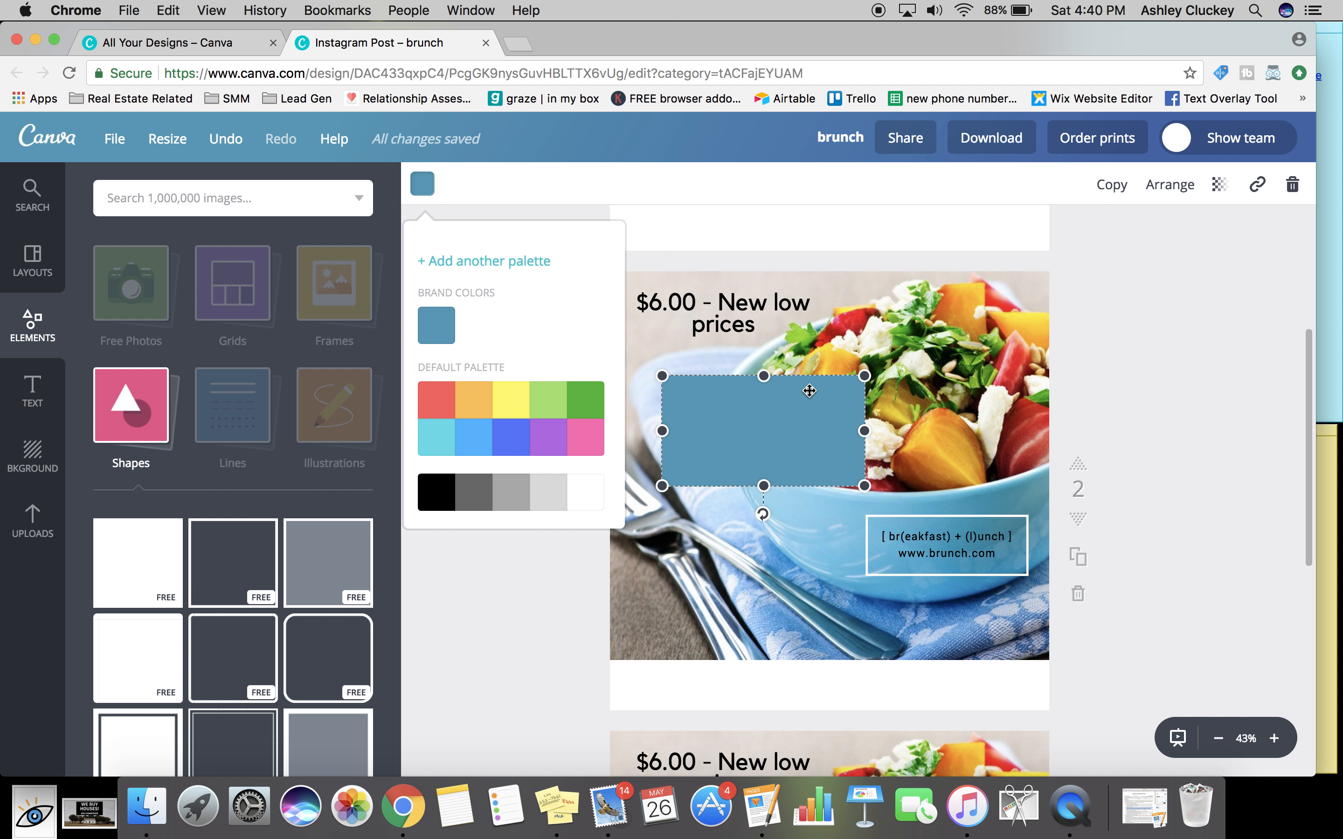
click(436, 492)
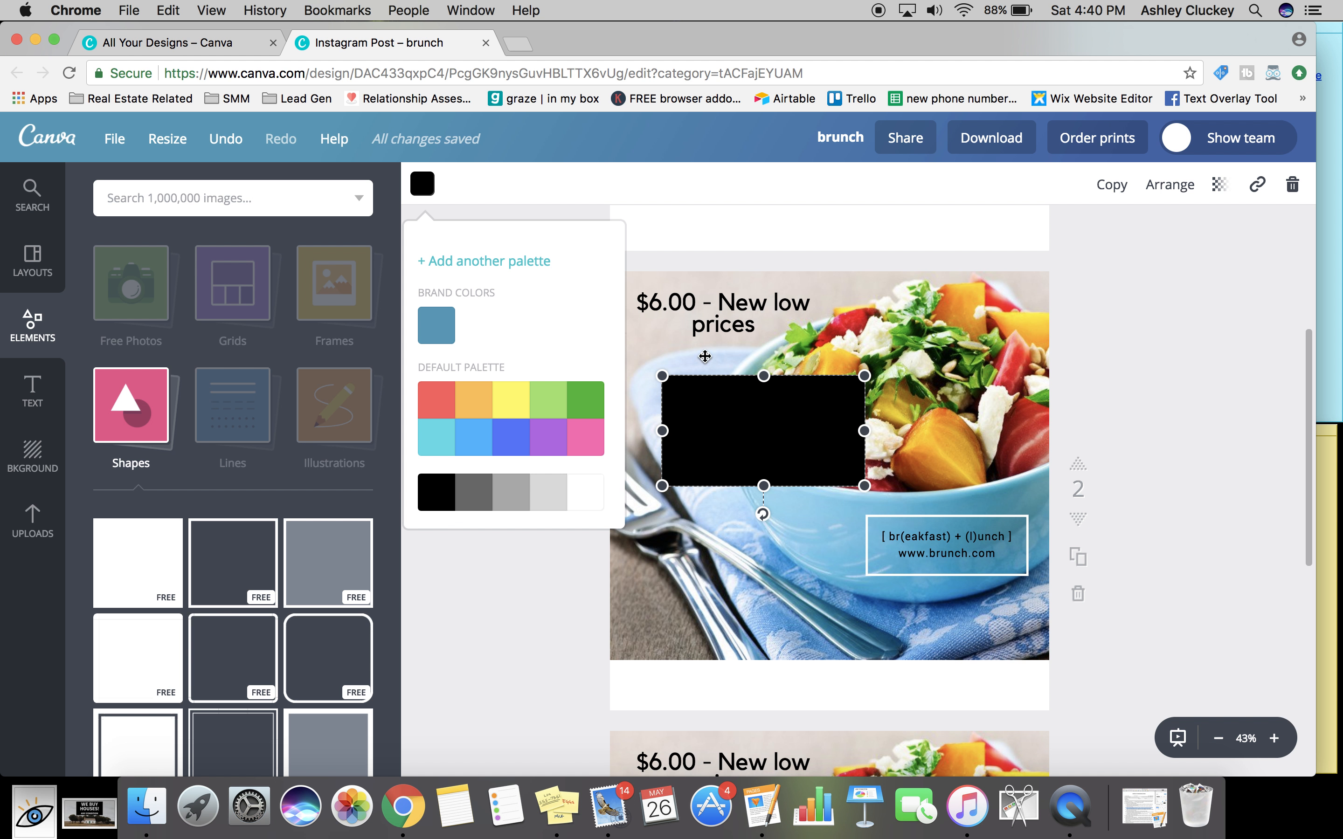
- Recolor the "$6.00 - New low prices" heading on the second page to white
click(711, 331)
drag(768, 324, 616, 292)
click(676, 195)
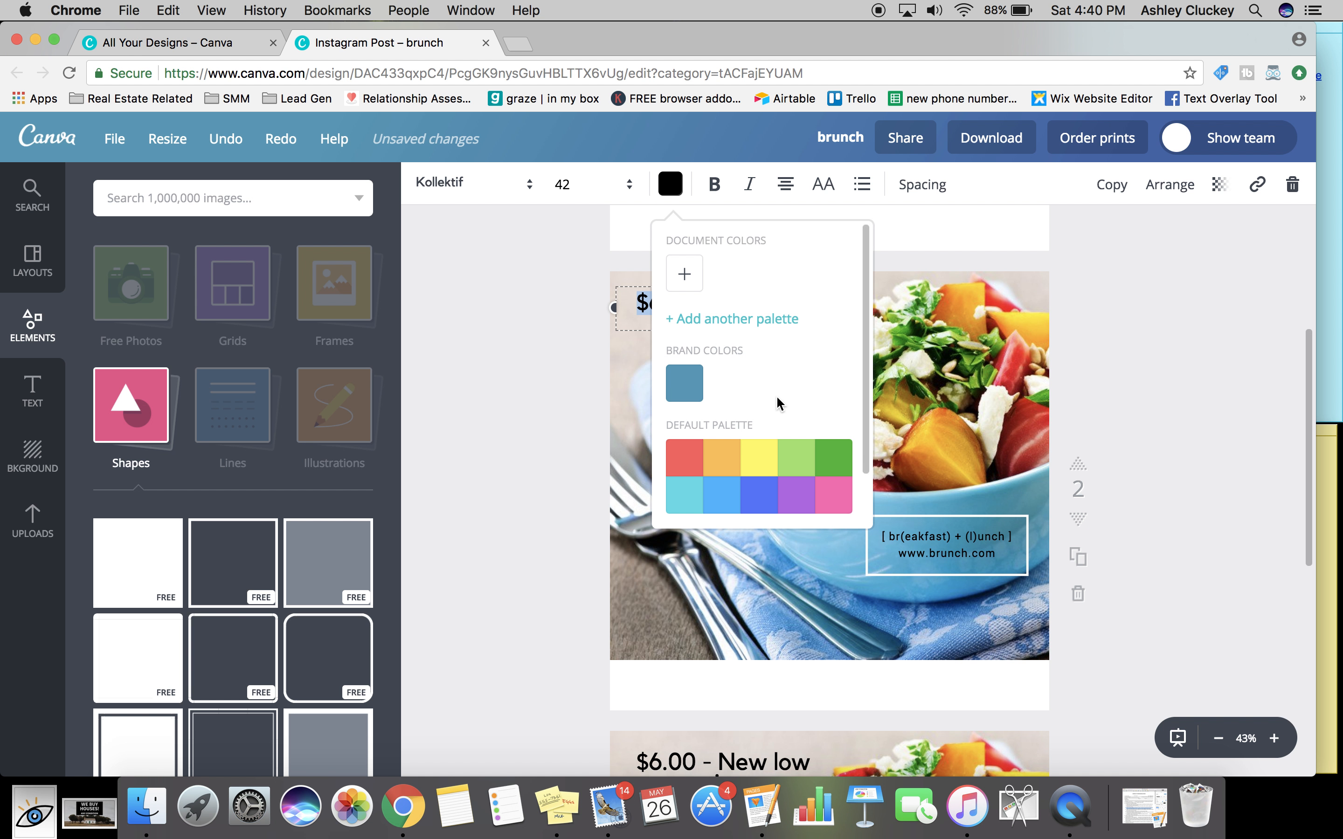
click(845, 491)
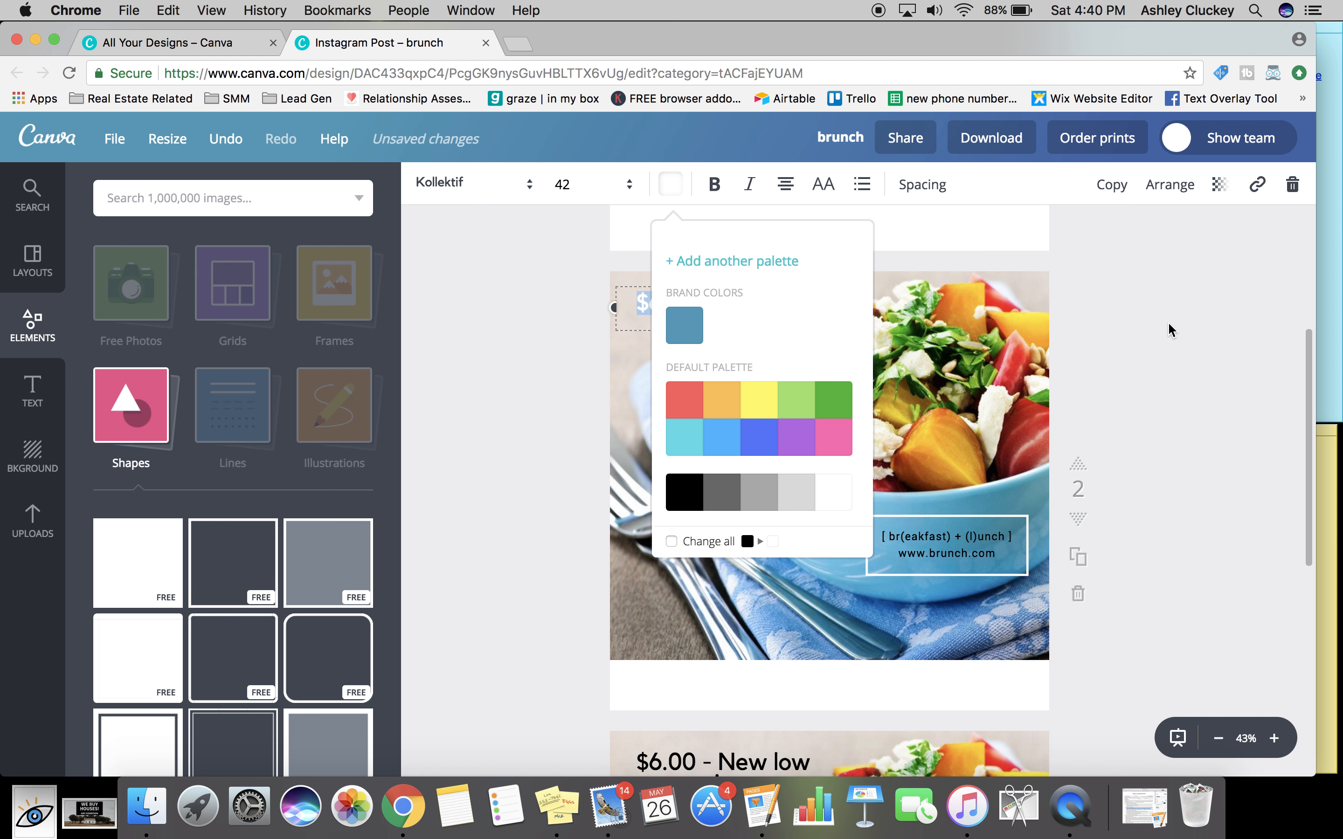
- Move the black rectangle over the second page's heading and send it behind the text
click(762, 406)
drag(763, 407, 730, 310)
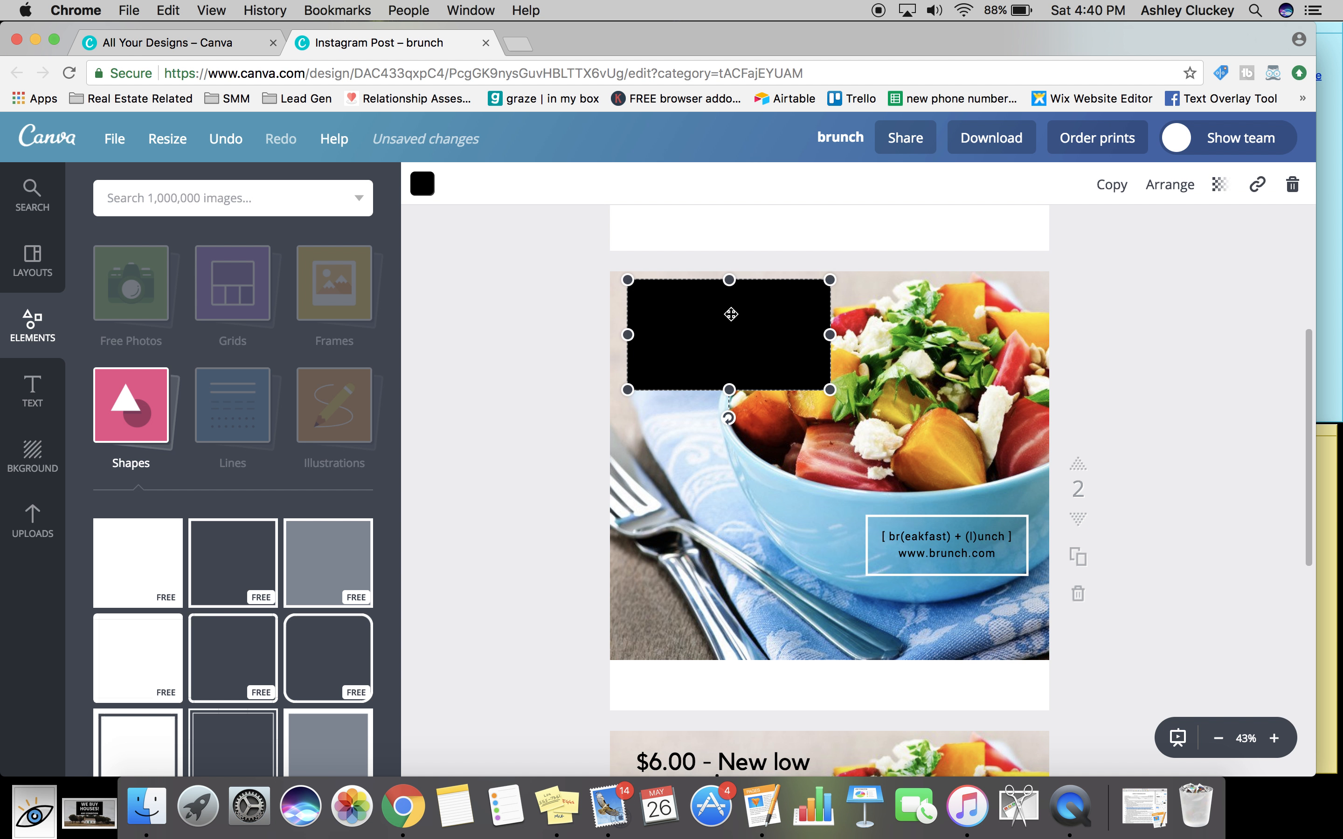
click(1170, 189)
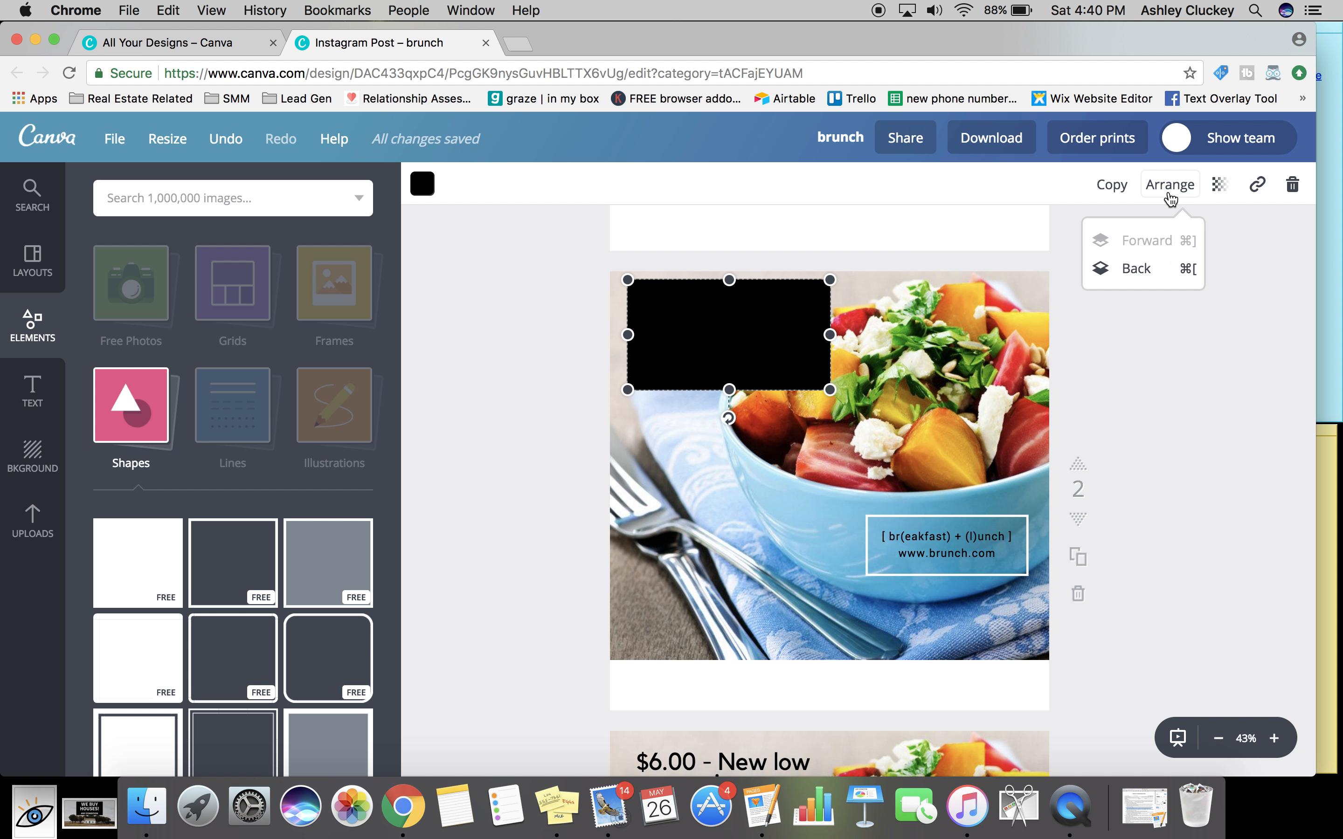
click(1161, 269)
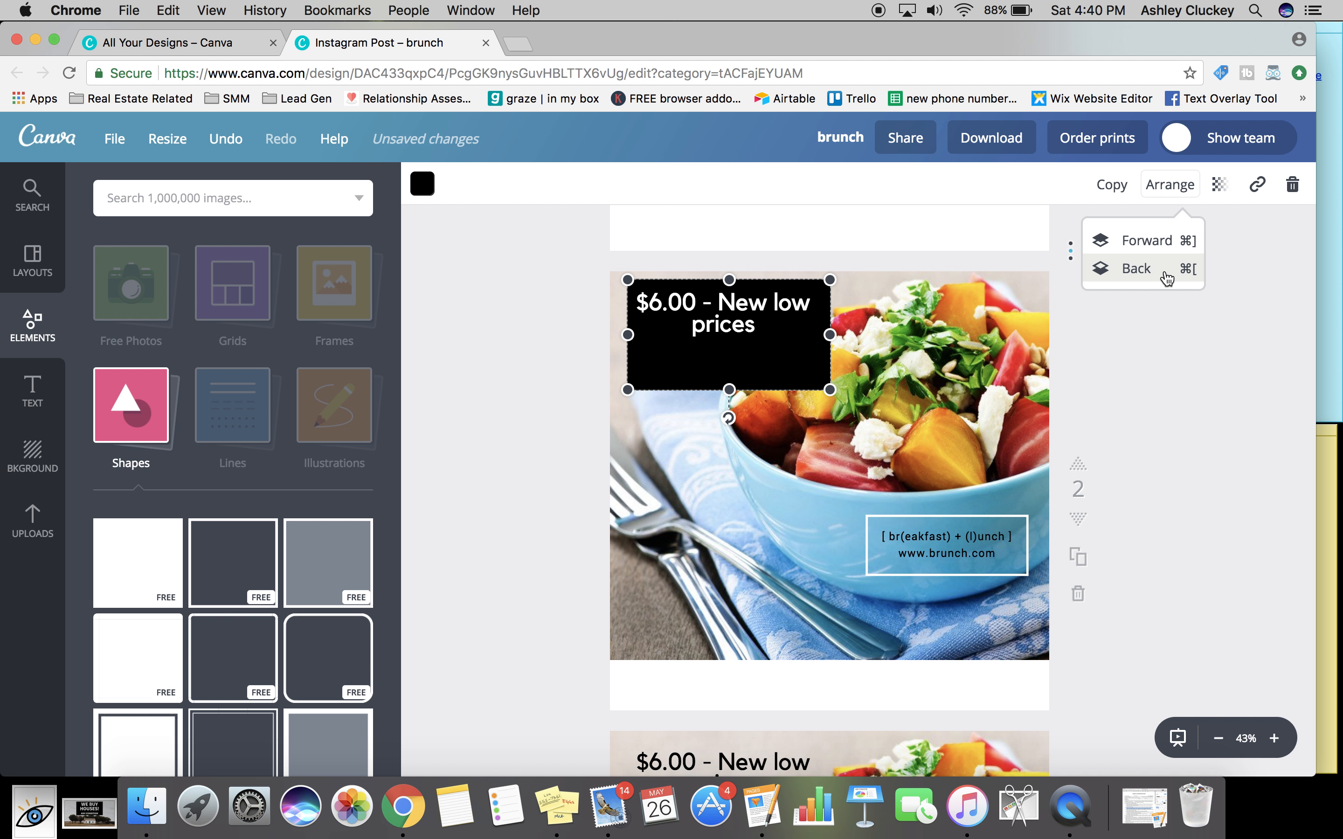
- Lower the heading within the black rectangle and reduce the rectangle's height from both above and below
drag(727, 327, 733, 342)
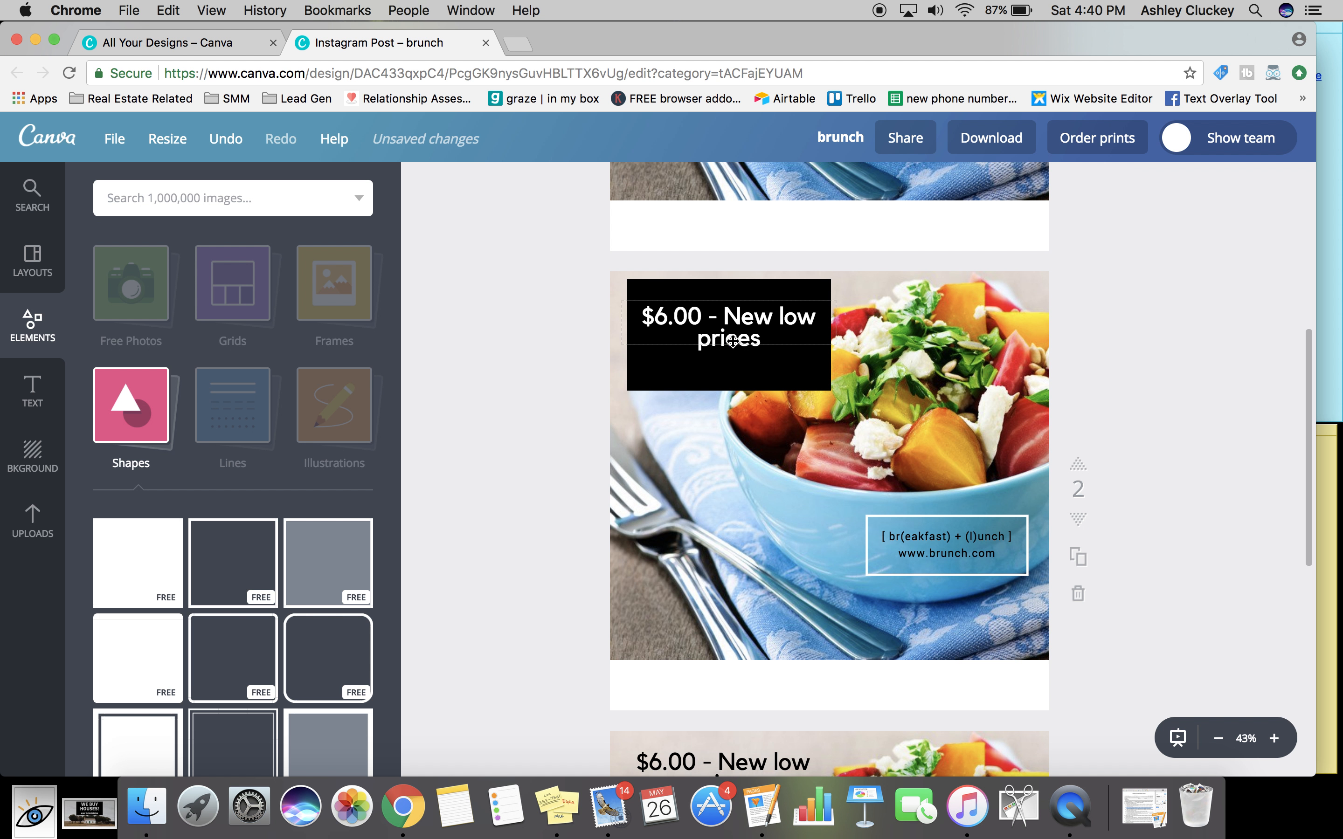
click(788, 375)
drag(729, 390, 730, 365)
drag(730, 280, 735, 297)
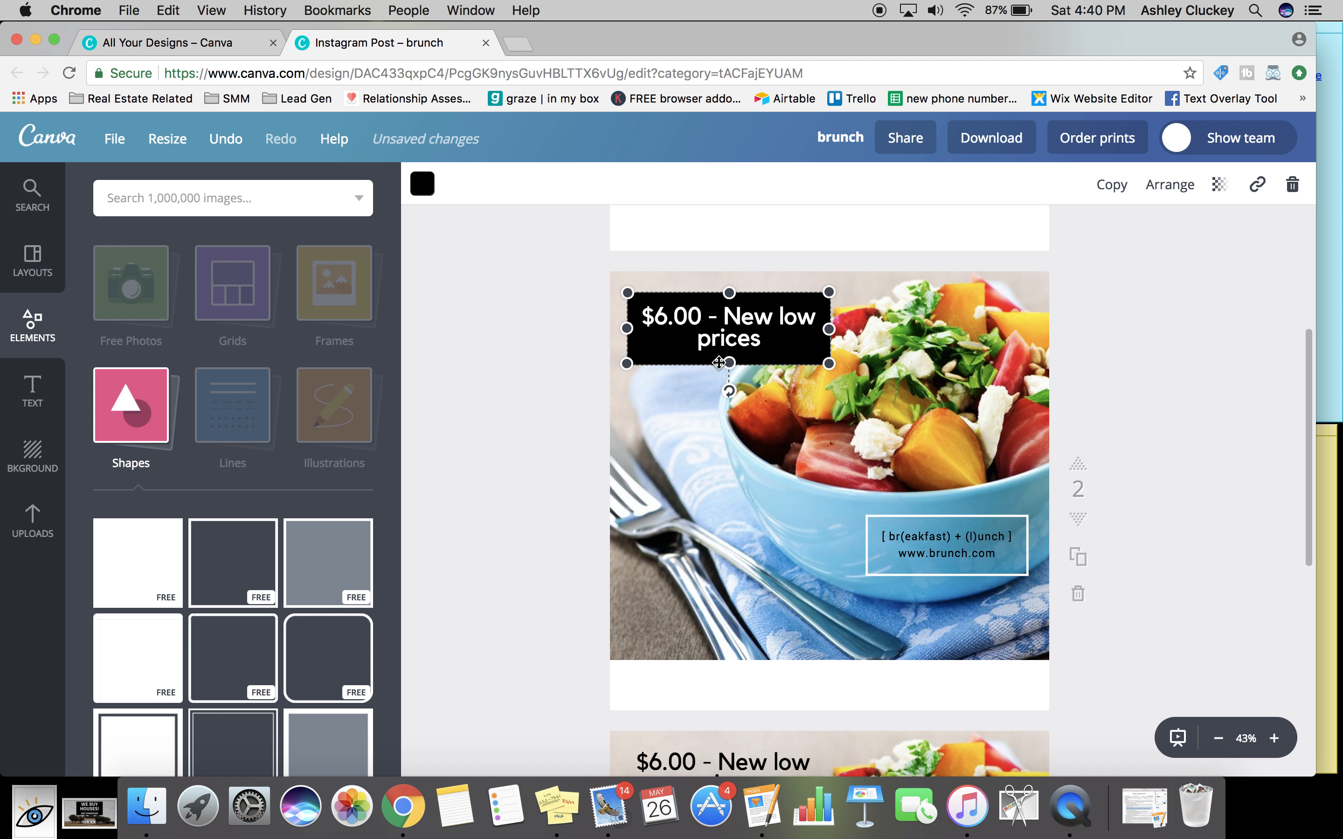
drag(729, 363, 772, 340)
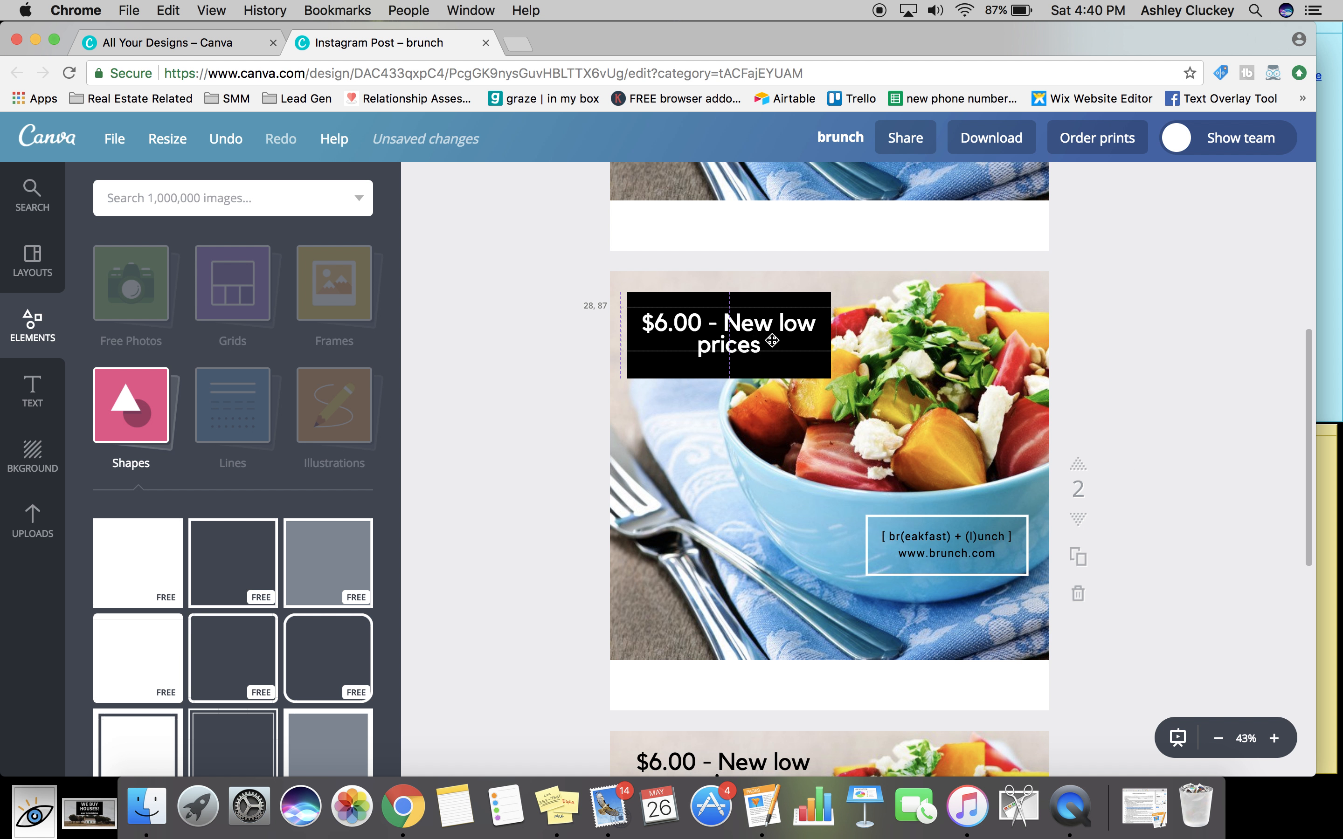
key(super+z)
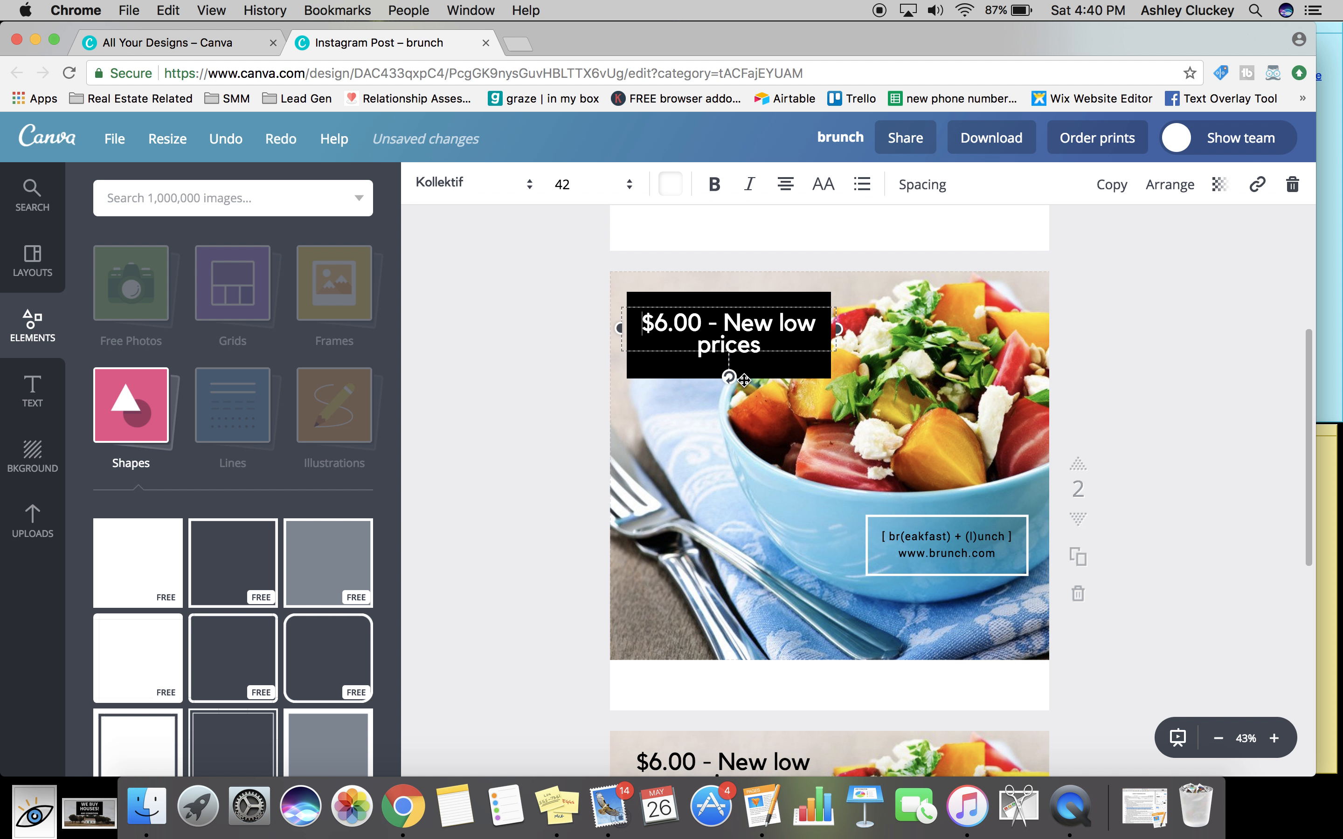
- Trim all four sides of the black rectangle so it fits closely around the two-line heading
click(815, 370)
click(823, 354)
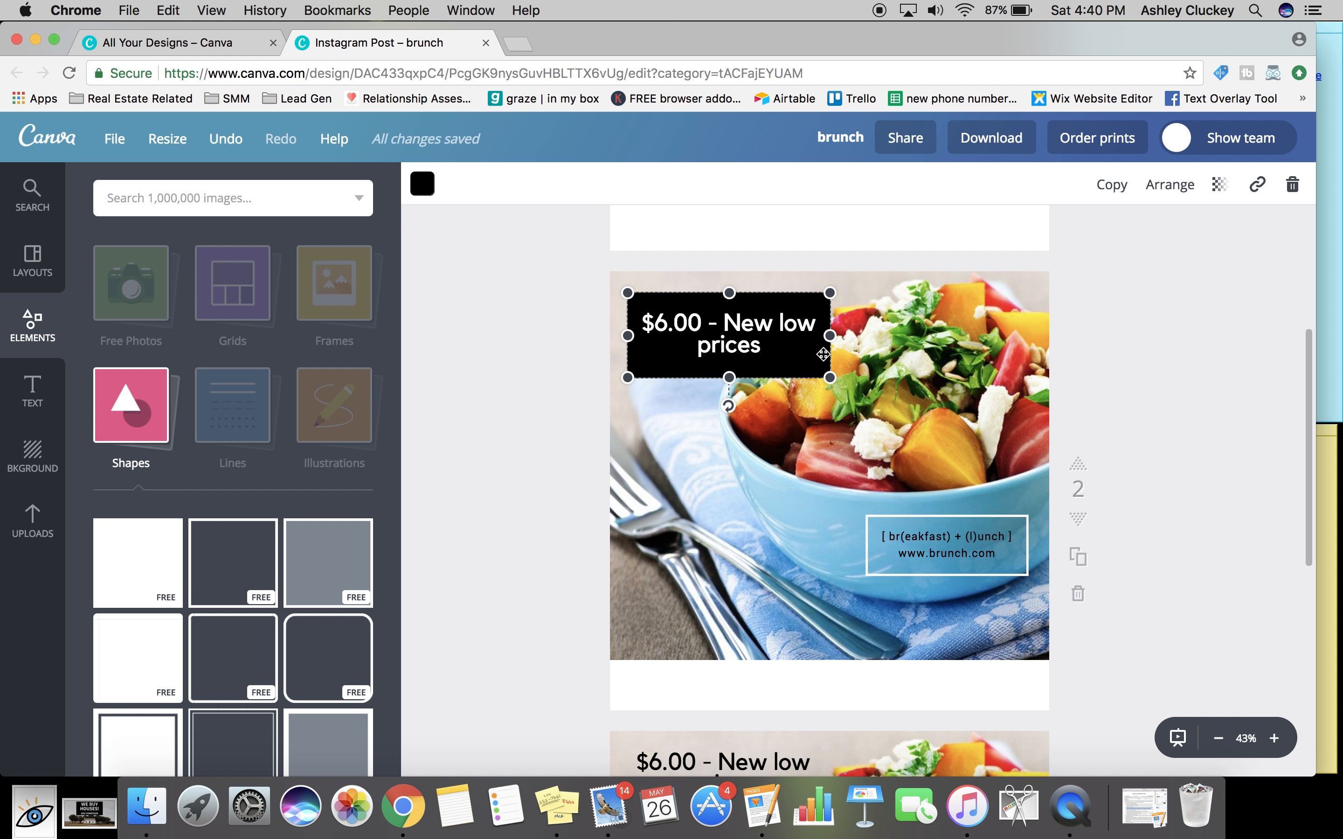
drag(829, 339, 821, 336)
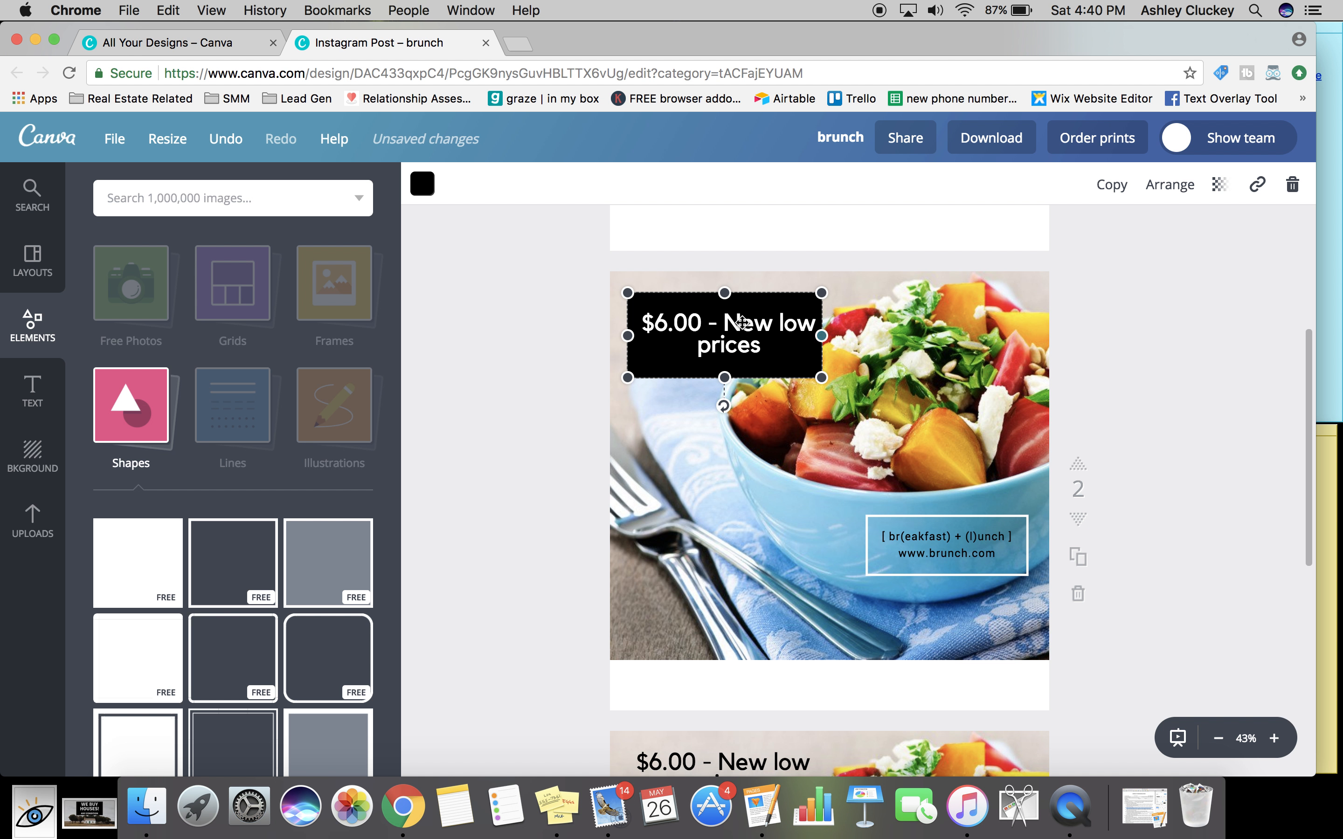
drag(727, 293, 727, 300)
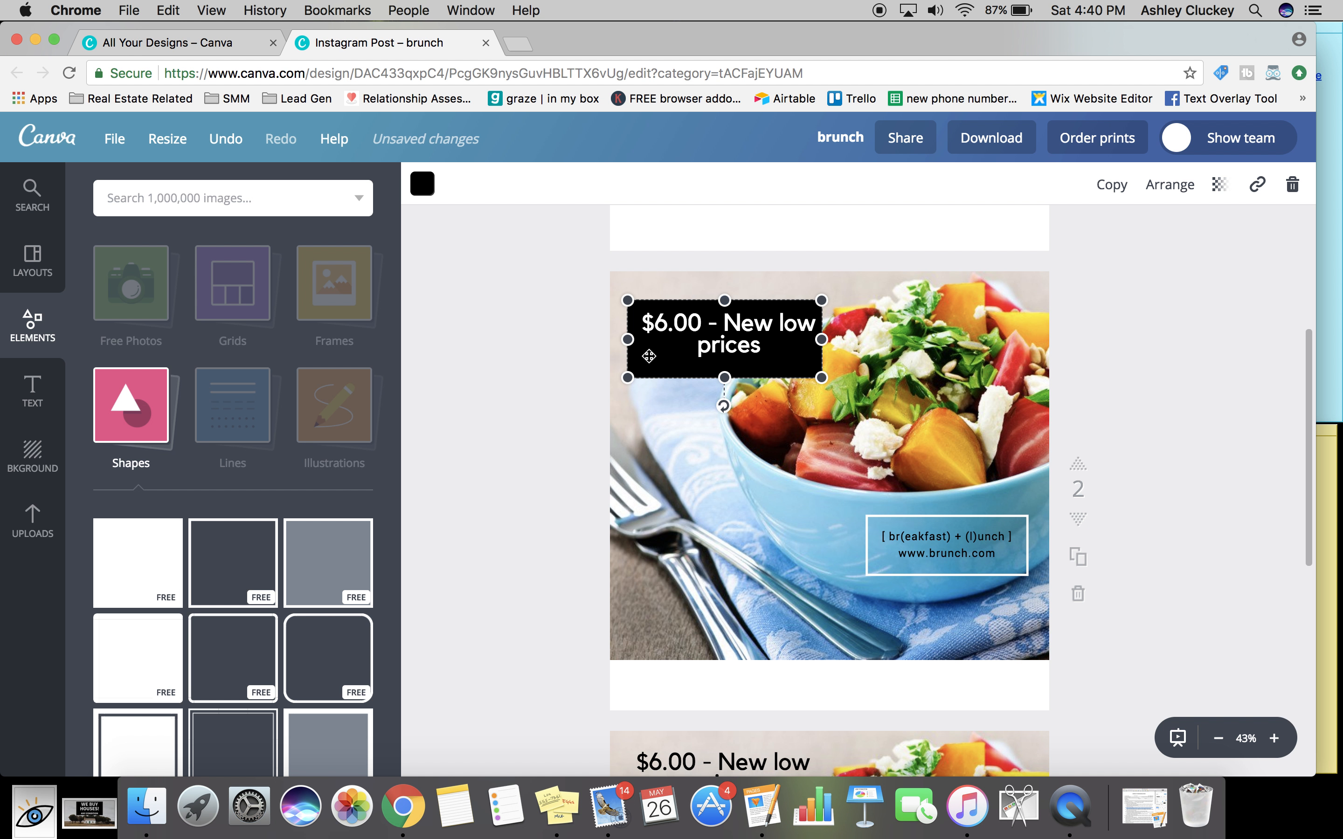
drag(628, 340, 634, 338)
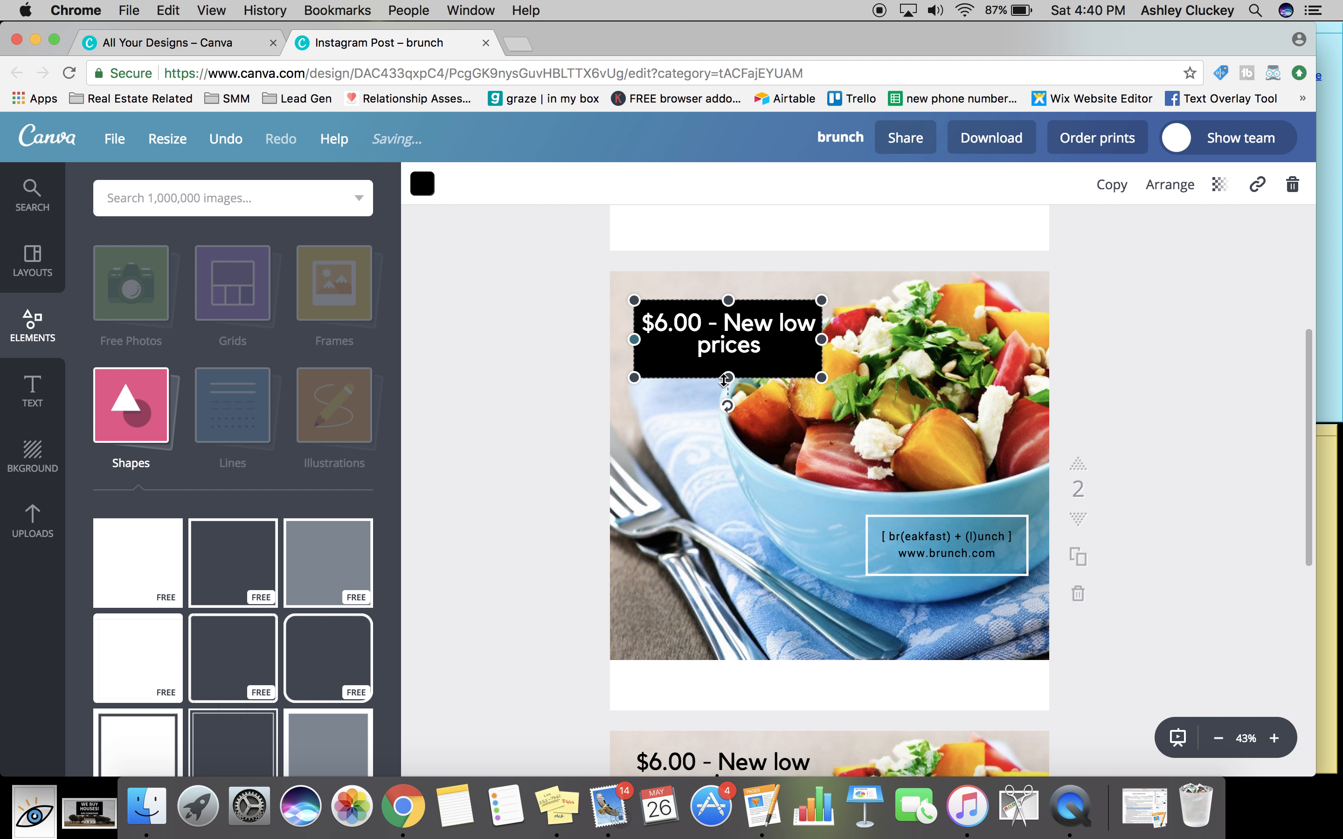
drag(730, 378, 730, 371)
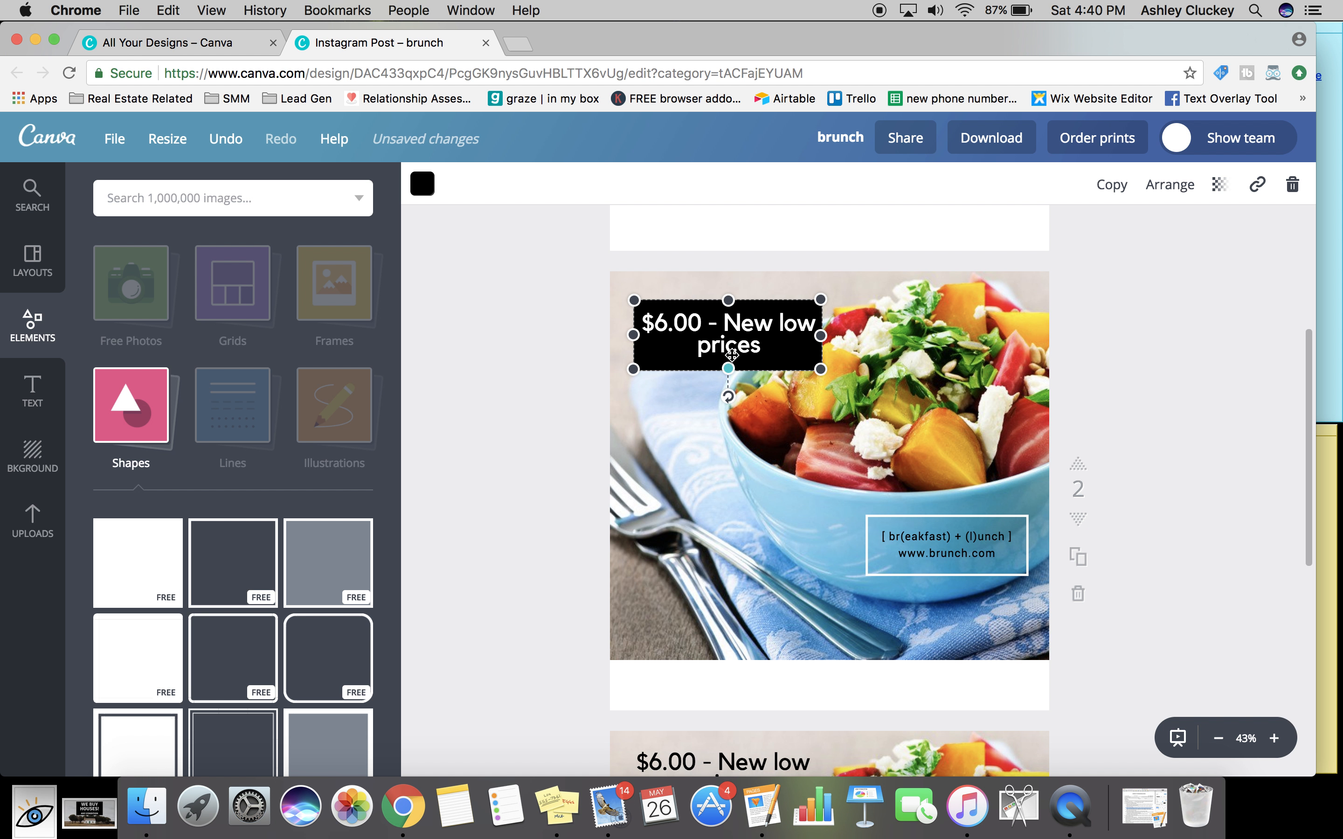
click(735, 338)
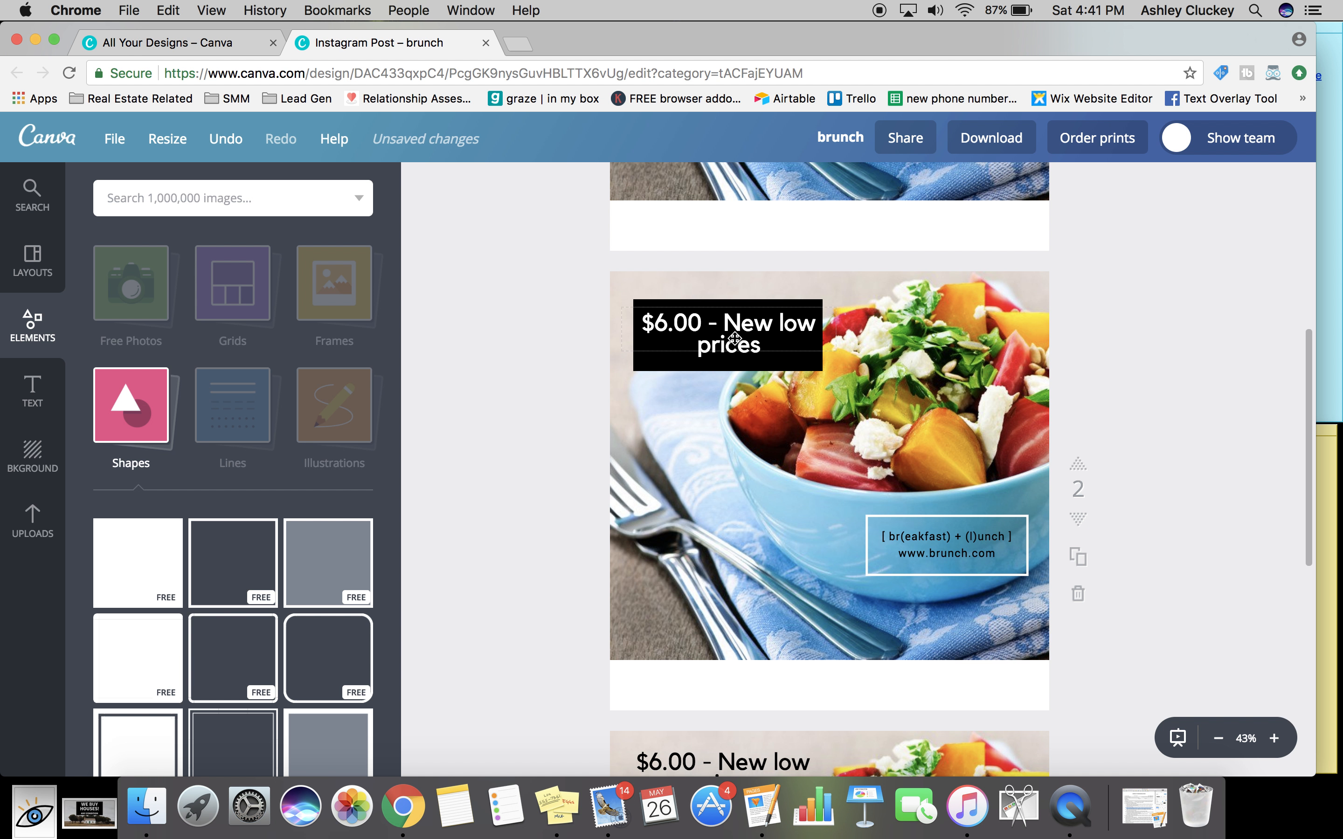
click(735, 338)
click(1170, 355)
- Shift the salad photo on the second page slightly to the right
scroll(977, 417, down, 2)
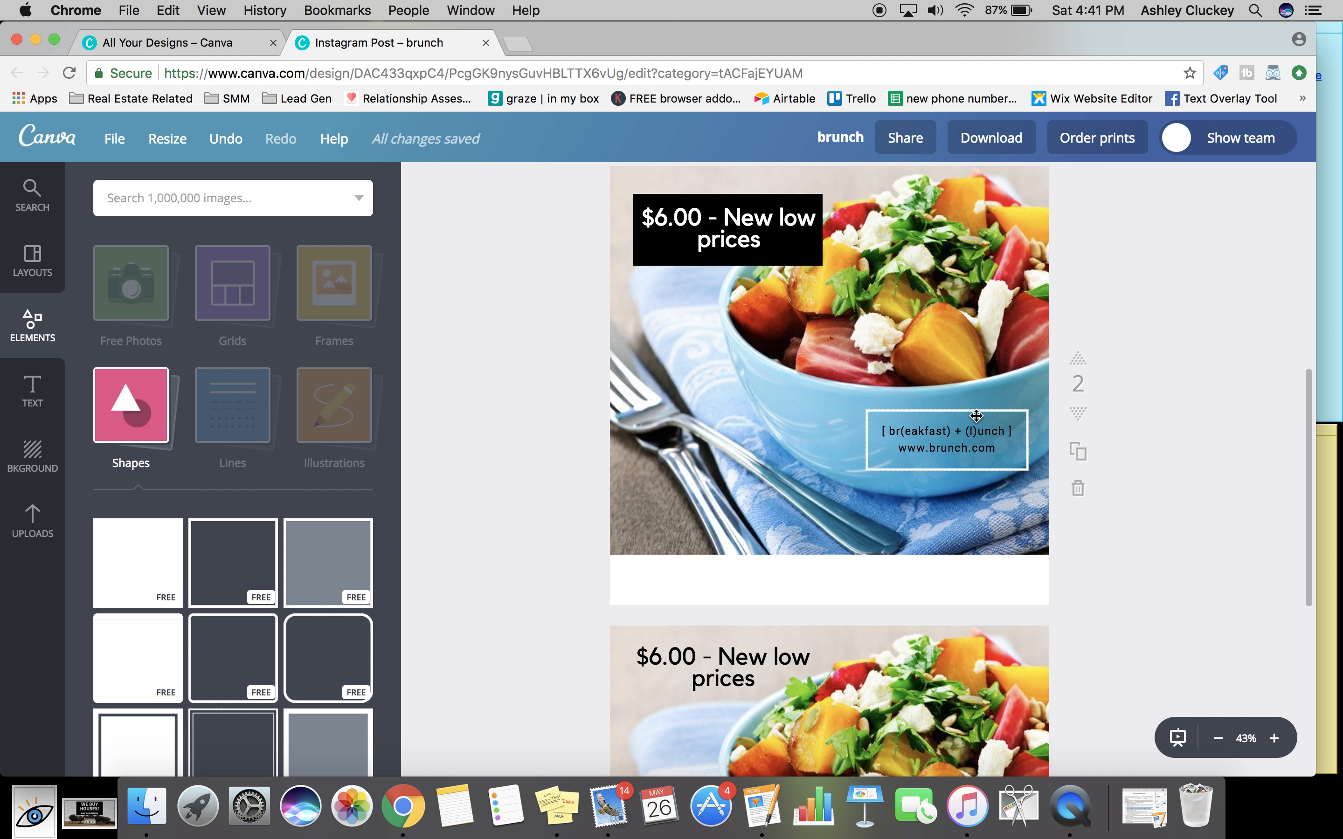
scroll(963, 447, down, 5)
scroll(927, 365, up, 3)
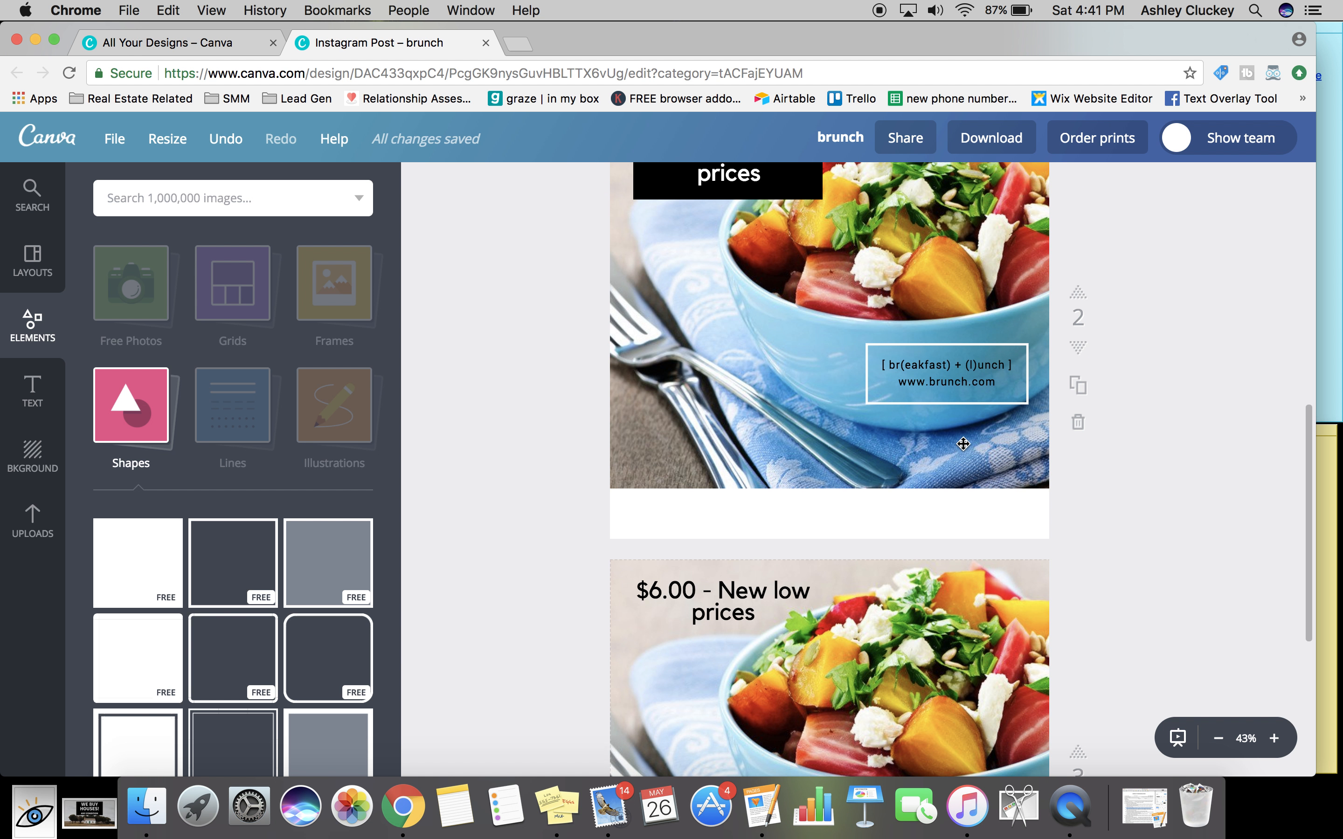
scroll(927, 365, up, 3)
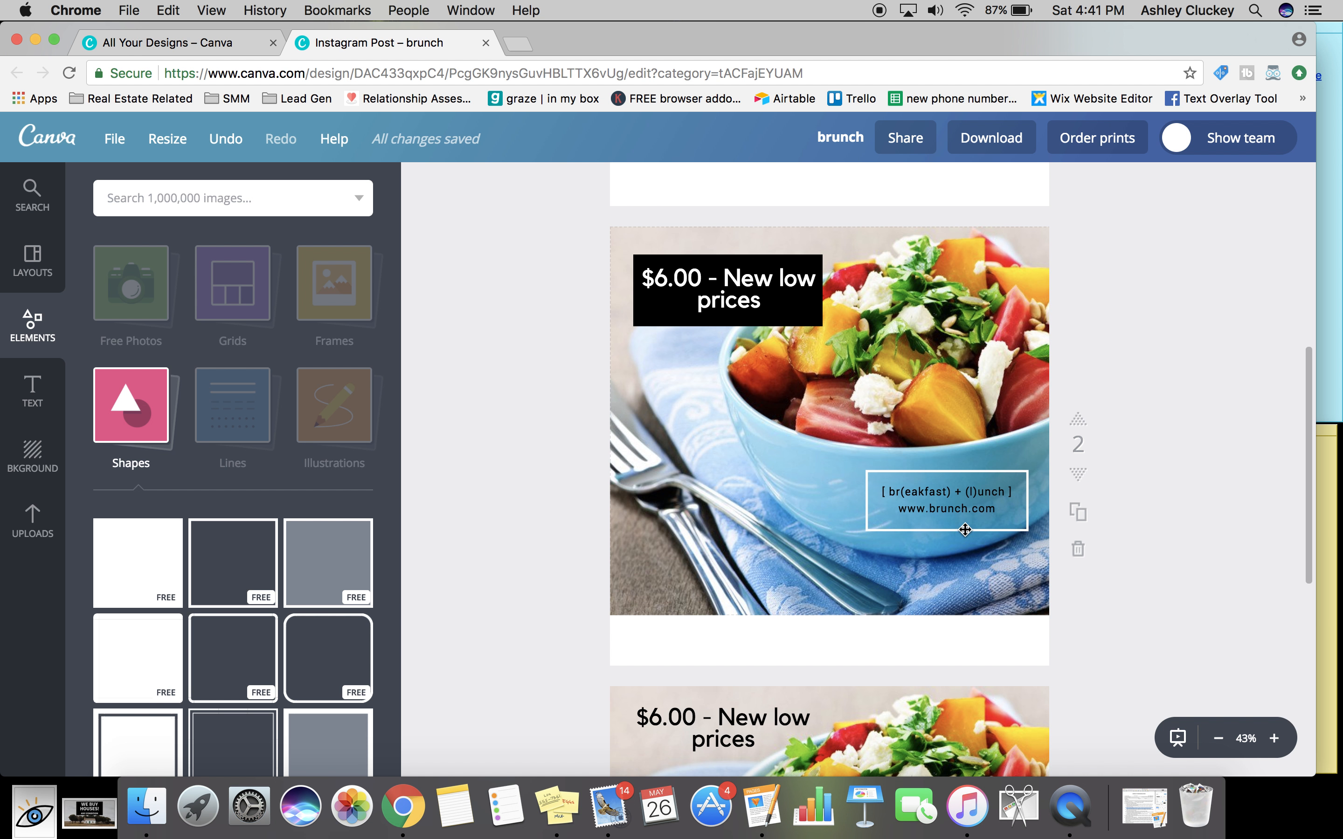
mouse_move(961, 470)
mouse_down()
mouse_move(942, 469)
mouse_move(972, 470)
mouse_up()
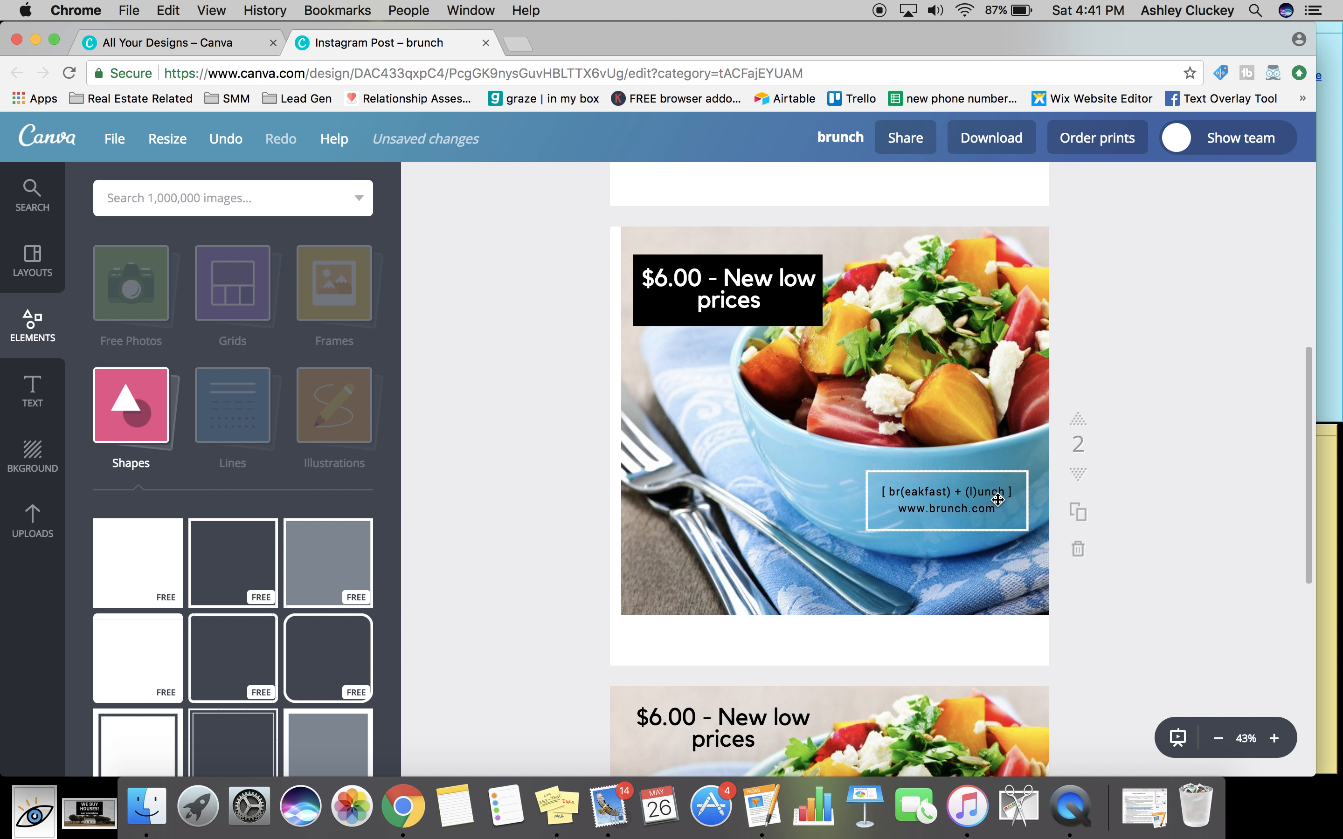
click(969, 503)
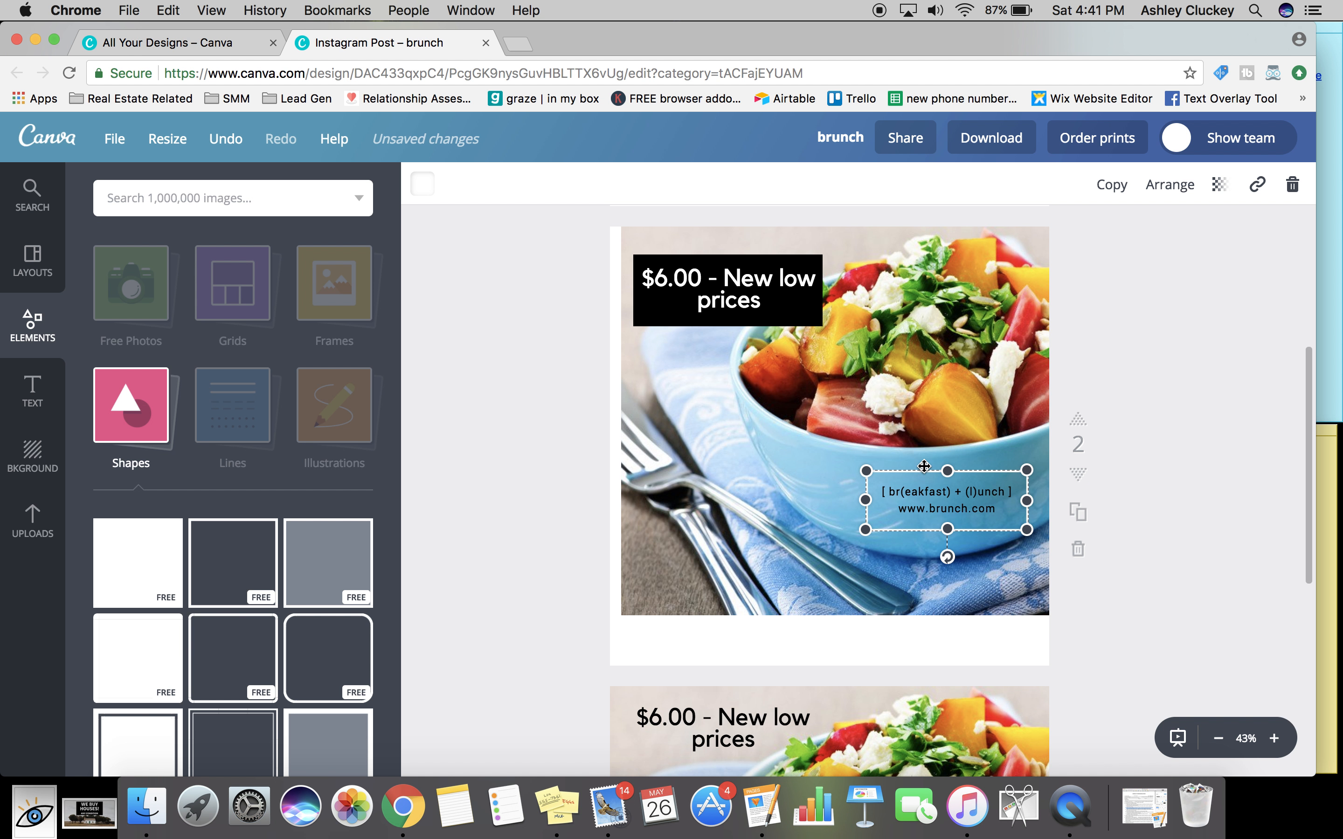
mouse_move(924, 466)
mouse_down()
mouse_move(839, 471)
mouse_move(925, 466)
mouse_up()
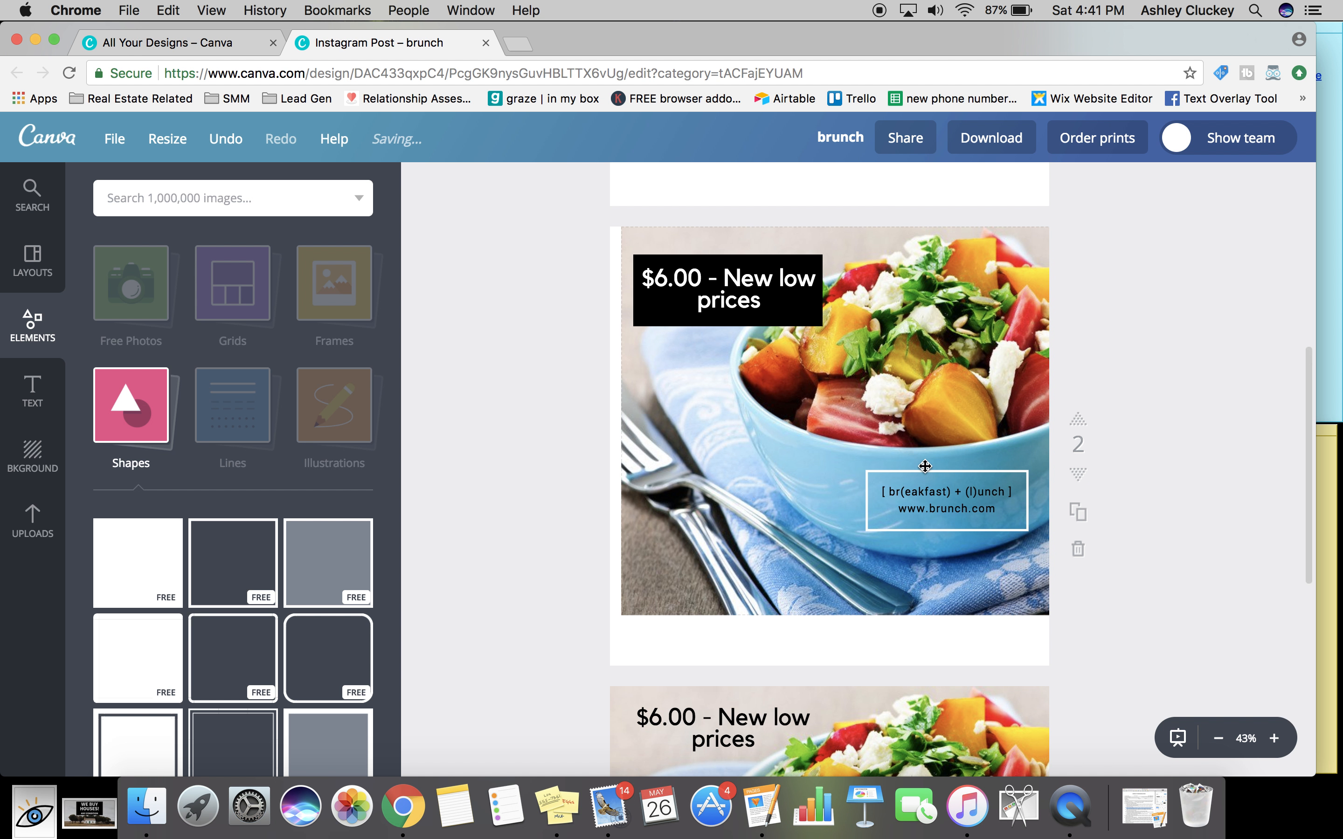
- Compare the second page's boxed heading and framed caption with the plain text on the third page
scroll(1155, 328, down, 1)
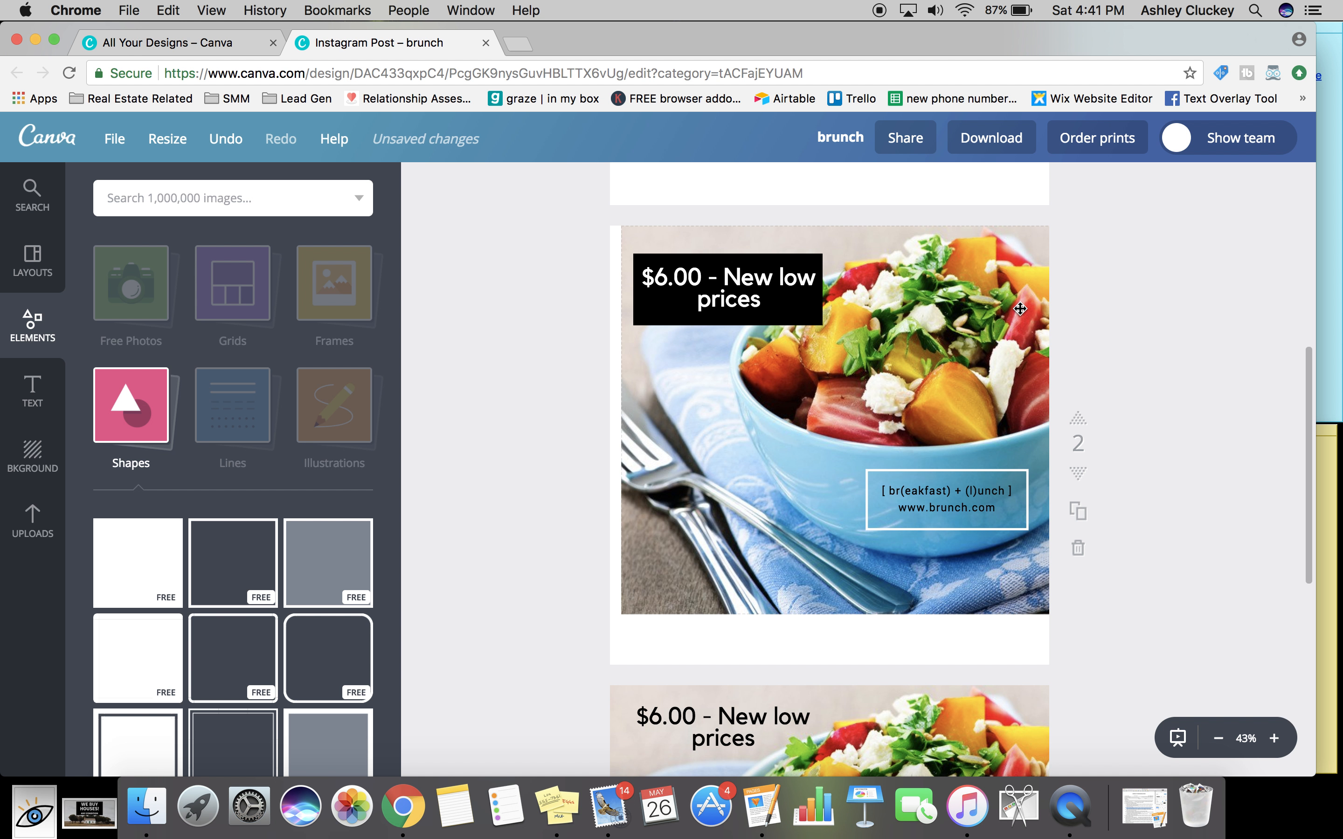
scroll(943, 355, down, 3)
scroll(847, 401, up, 2)
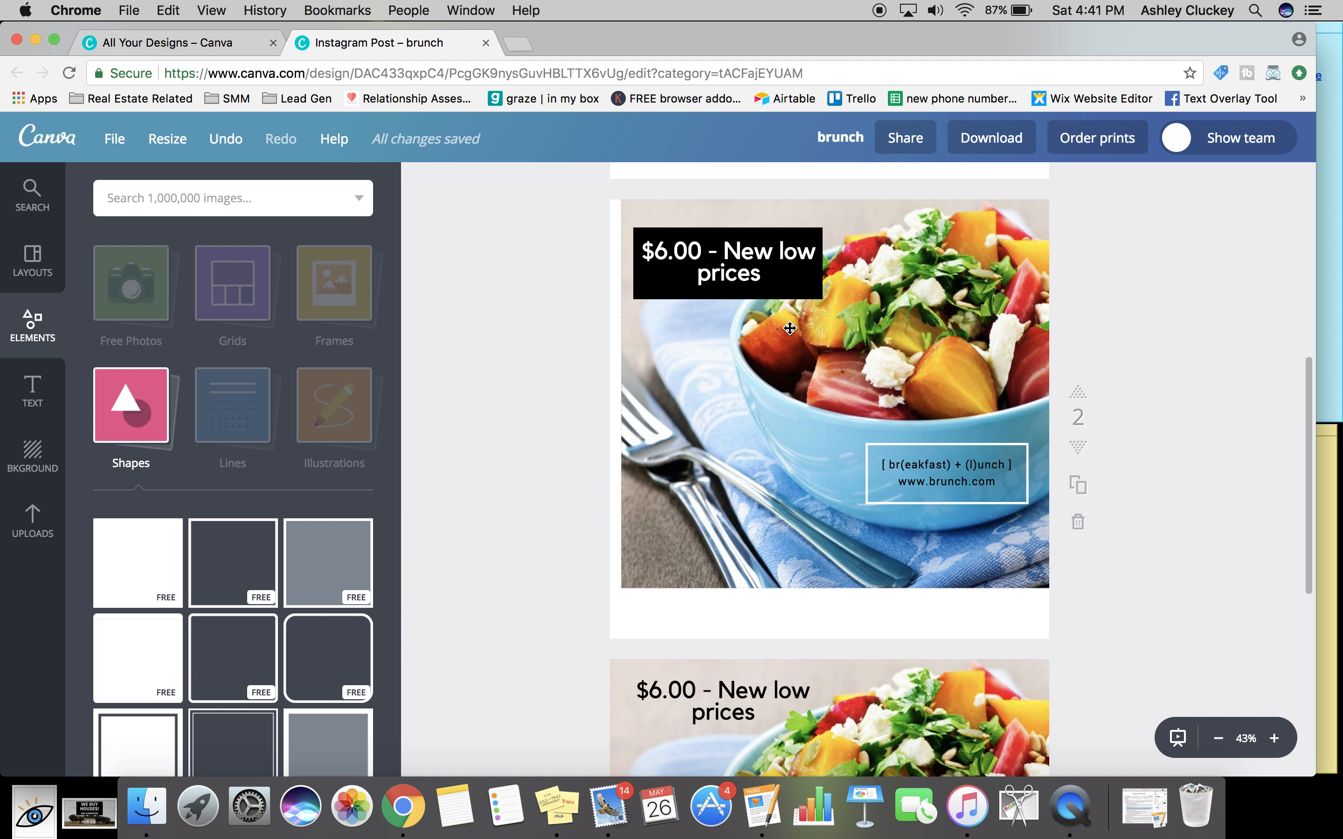
scroll(630, 305, up, 3)
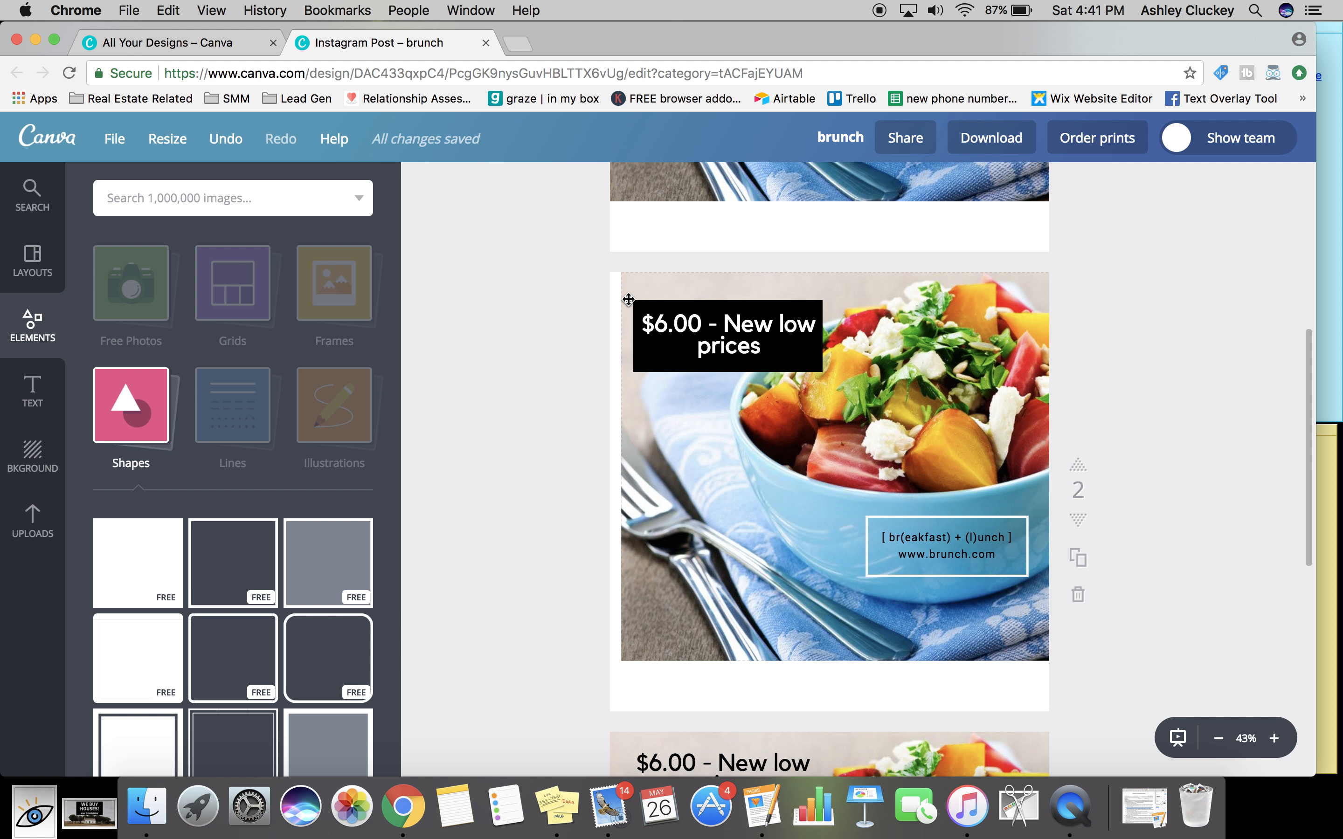
scroll(956, 515, down, 6)
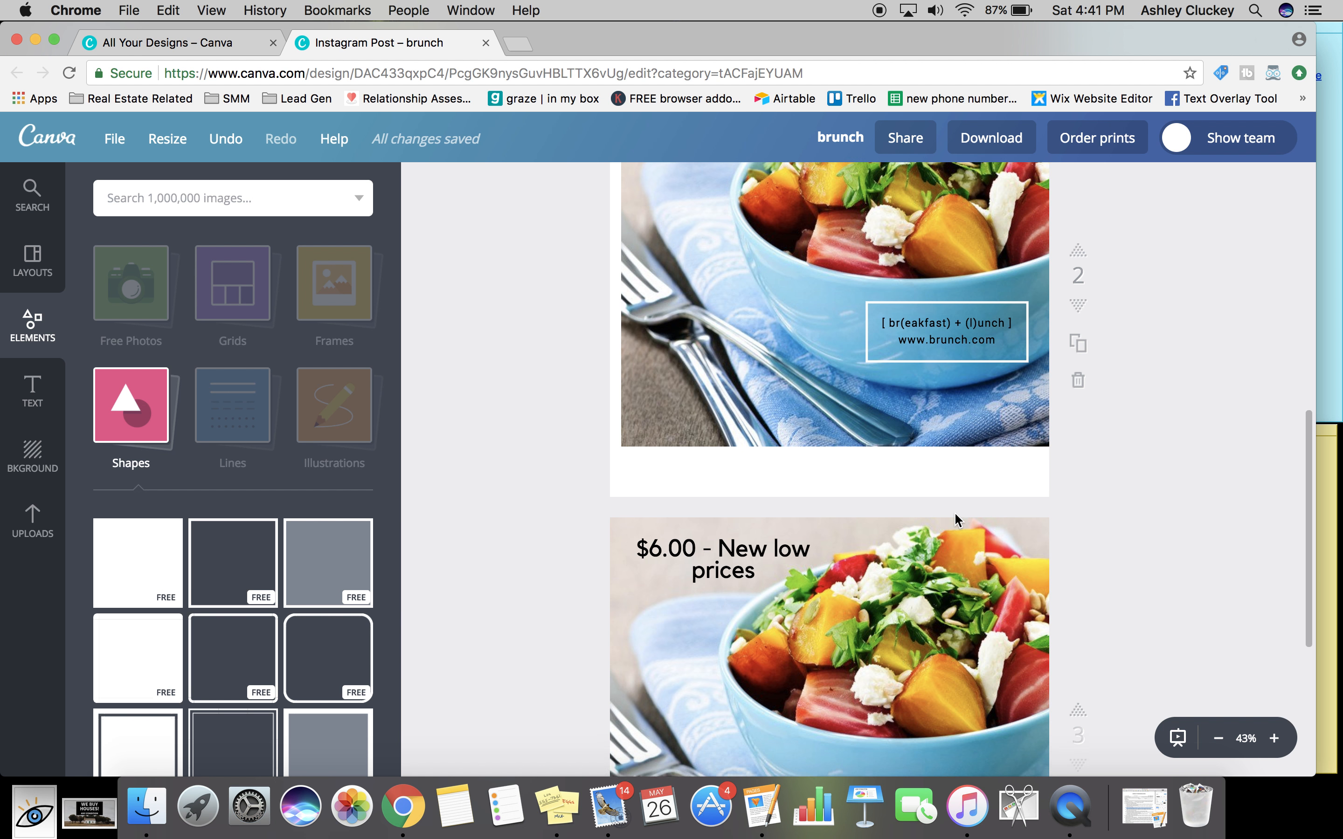
scroll(912, 624, down, 1)
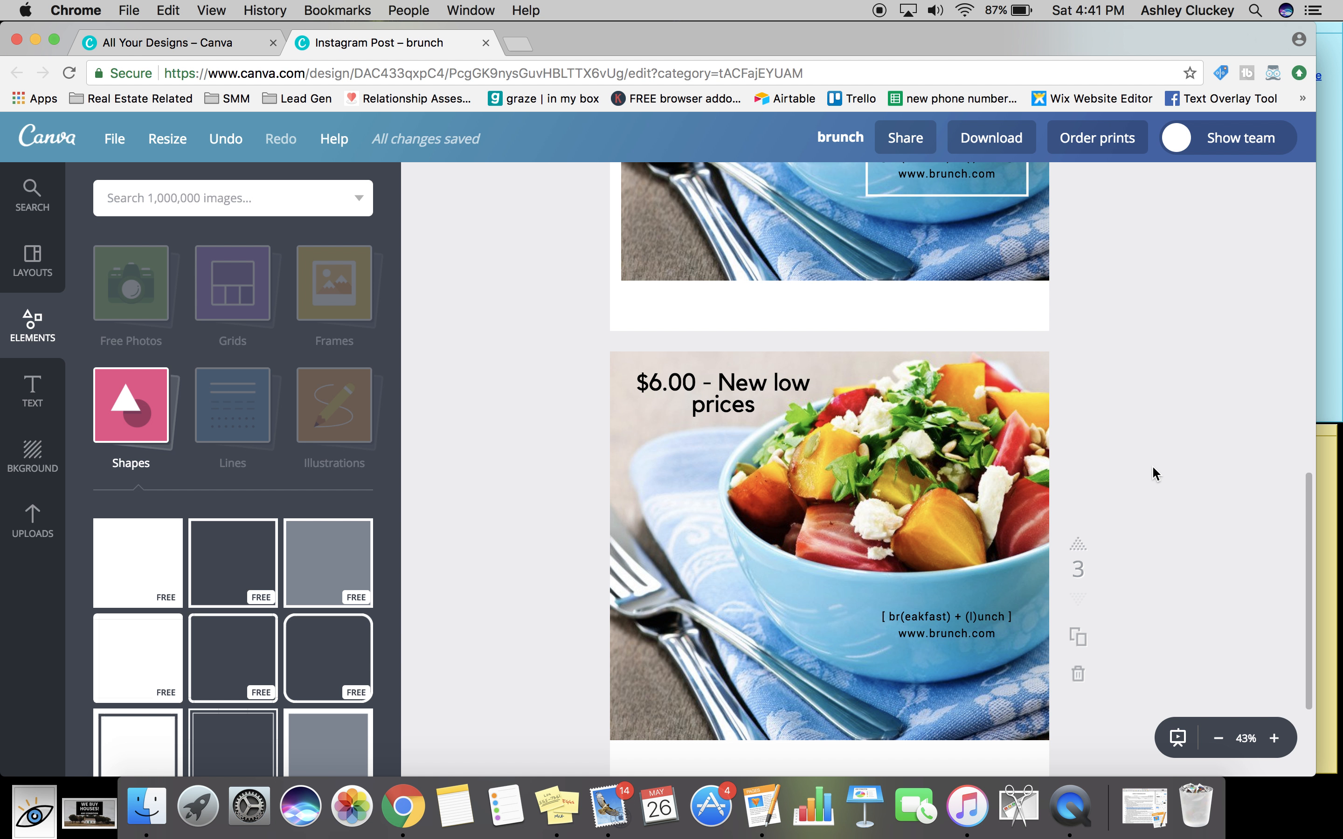
scroll(1174, 417, up, 7)
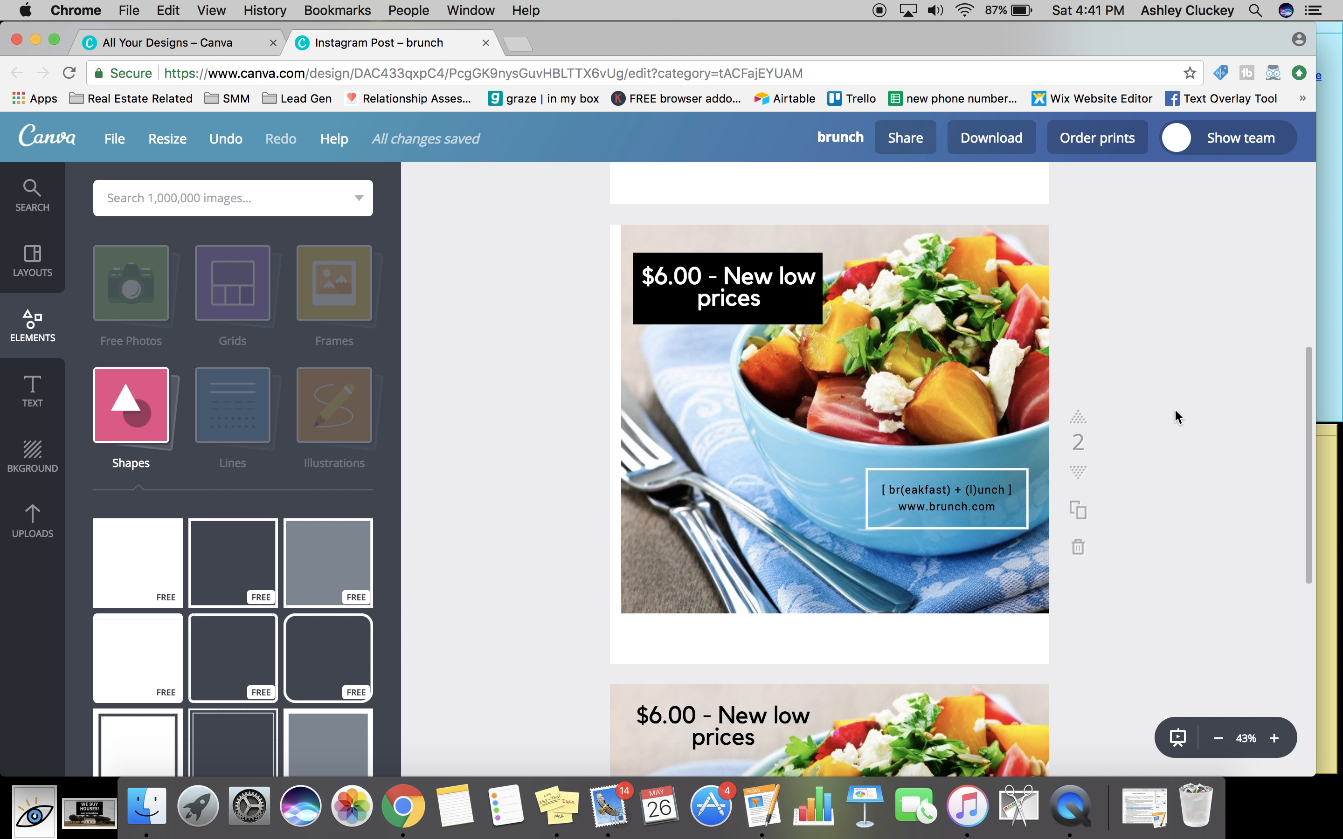
scroll(1175, 410, up, 1)
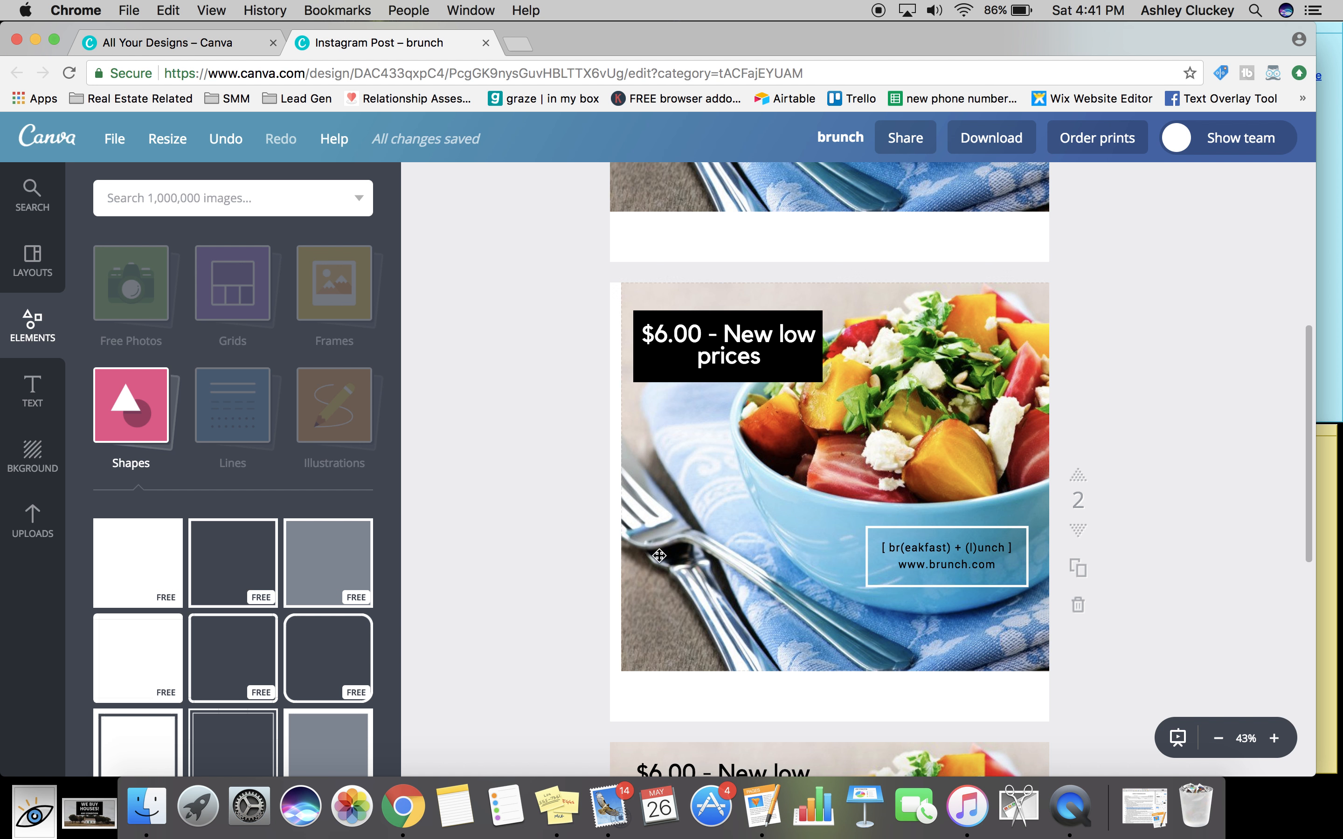
- Add a double-line square frame from the shapes to the second page, move it lower and color it white
scroll(528, 569, down, 3)
scroll(287, 591, down, 2)
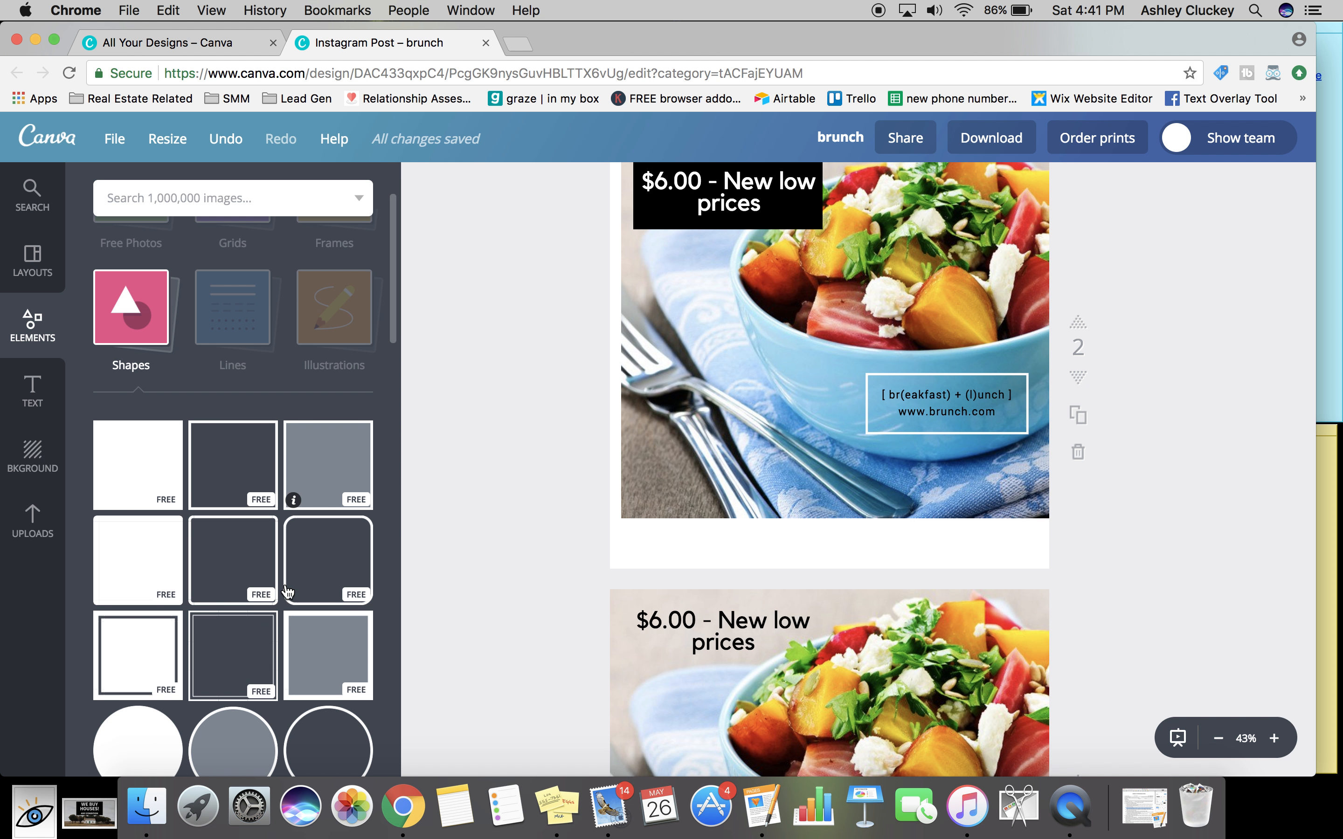
click(228, 633)
scroll(884, 429, up, 2)
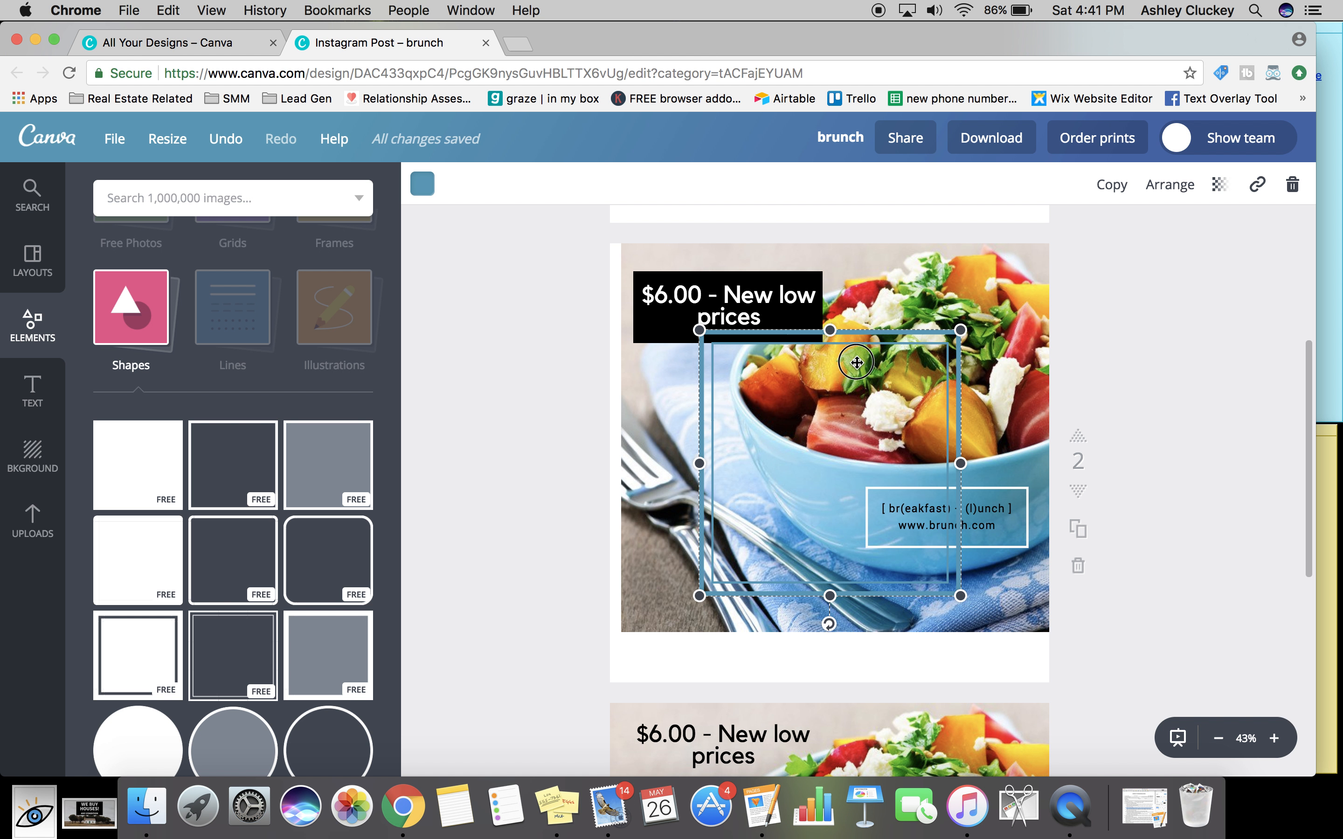
drag(865, 338, 821, 423)
click(421, 183)
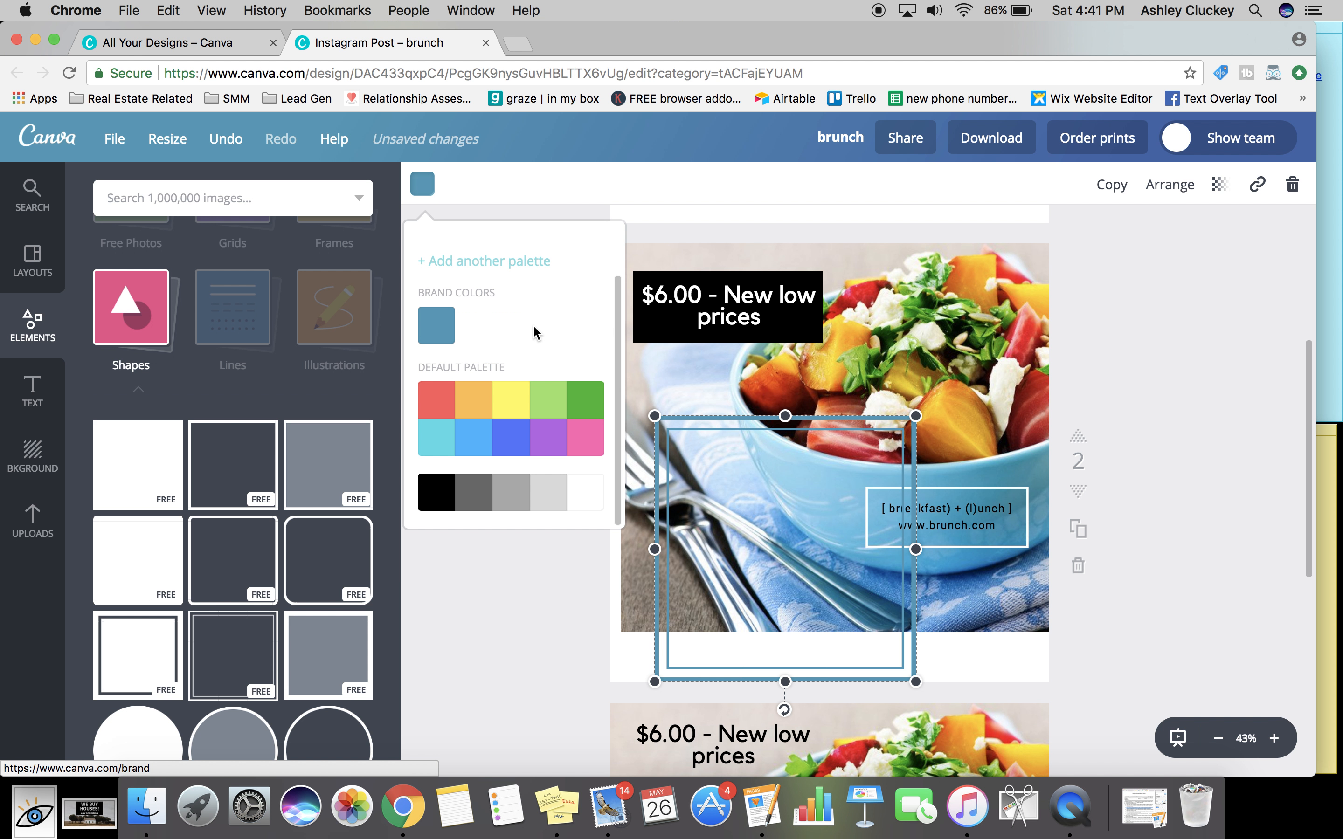
click(588, 489)
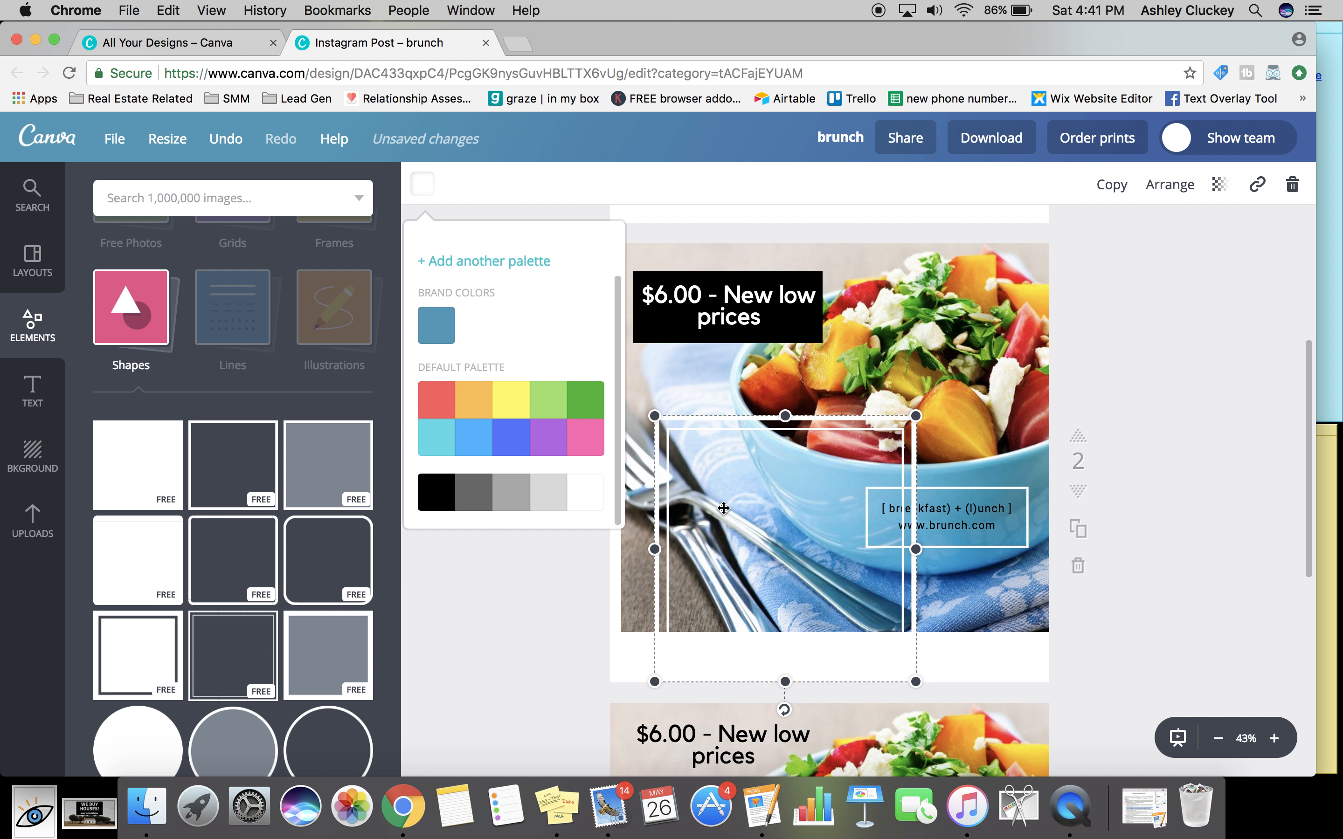
- Delete the single-line frame around the second page's caption and shrink the white double-line frame to a small rectangle
click(1013, 490)
key(Delete)
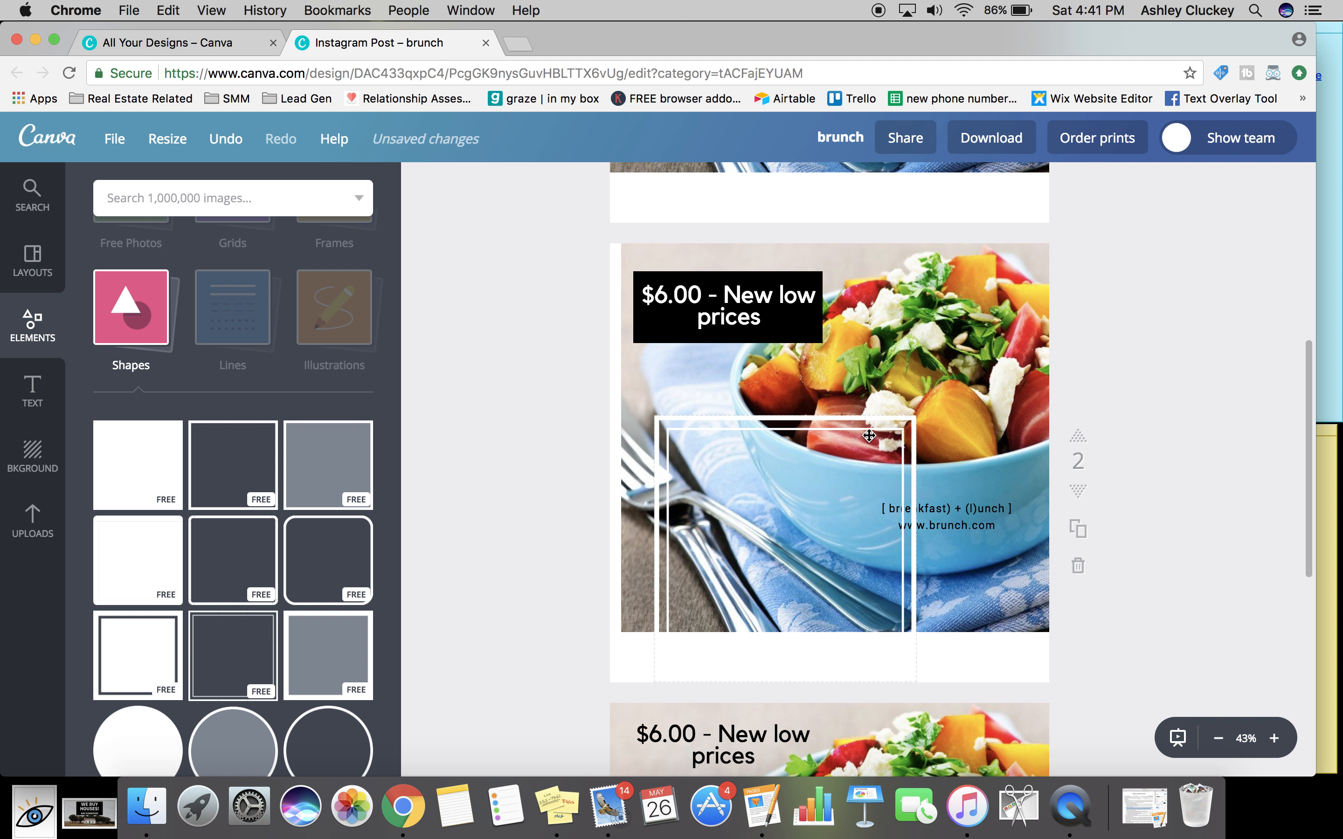
click(869, 436)
drag(789, 416, 871, 383)
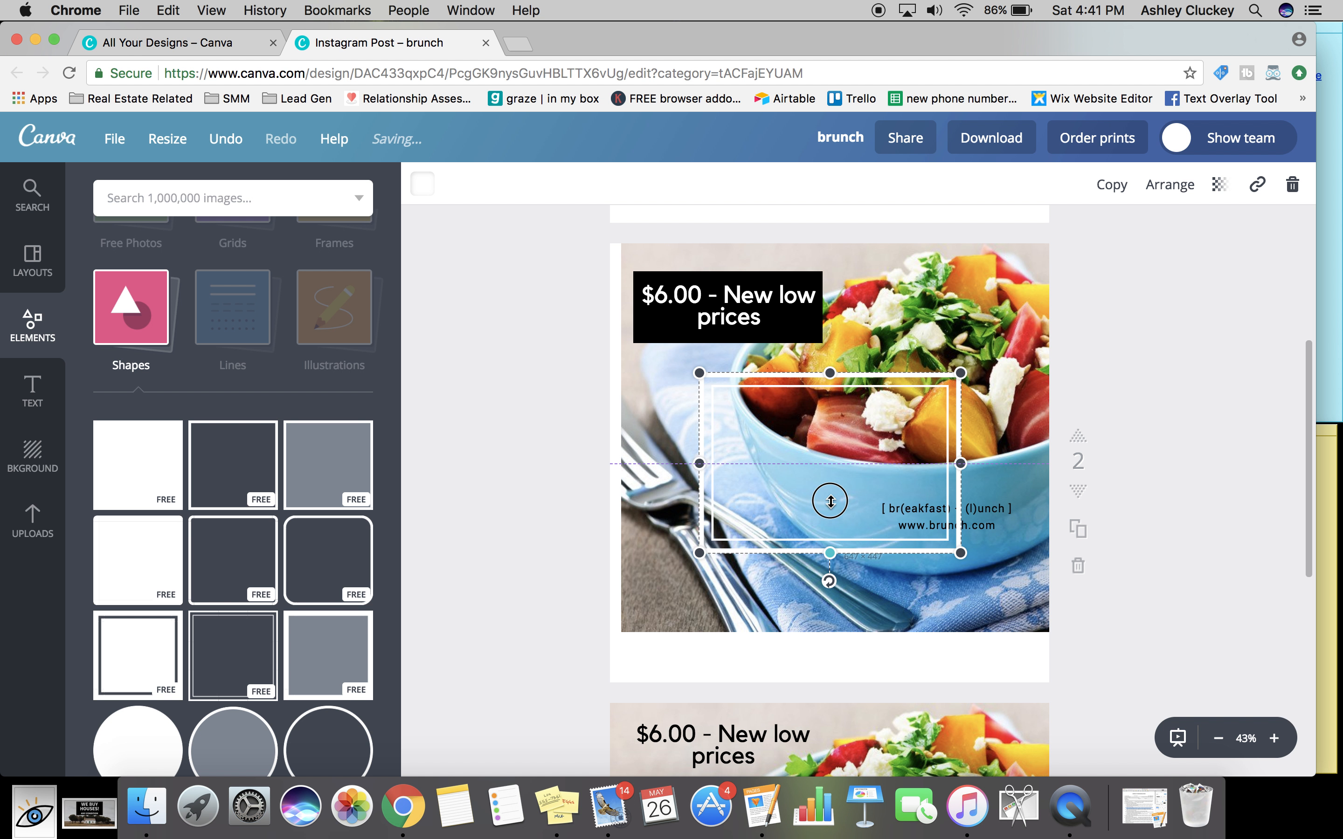
drag(699, 373, 820, 457)
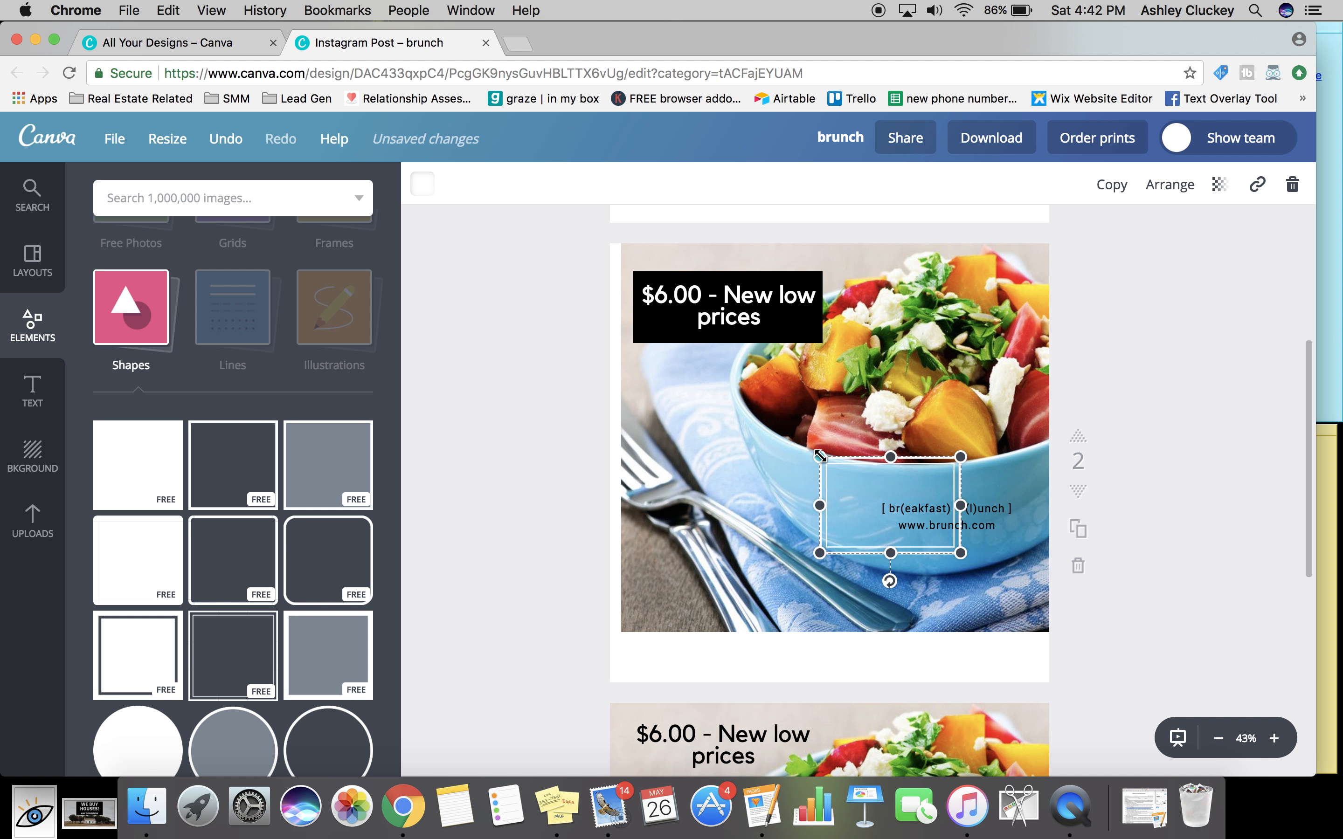
- Align the salad photo with the second page's left edge and fit the double-line frame around the caption, about 369 × 242
mouse_move(922, 456)
mouse_down()
mouse_move(979, 469)
mouse_move(907, 451)
mouse_move(900, 464)
mouse_up()
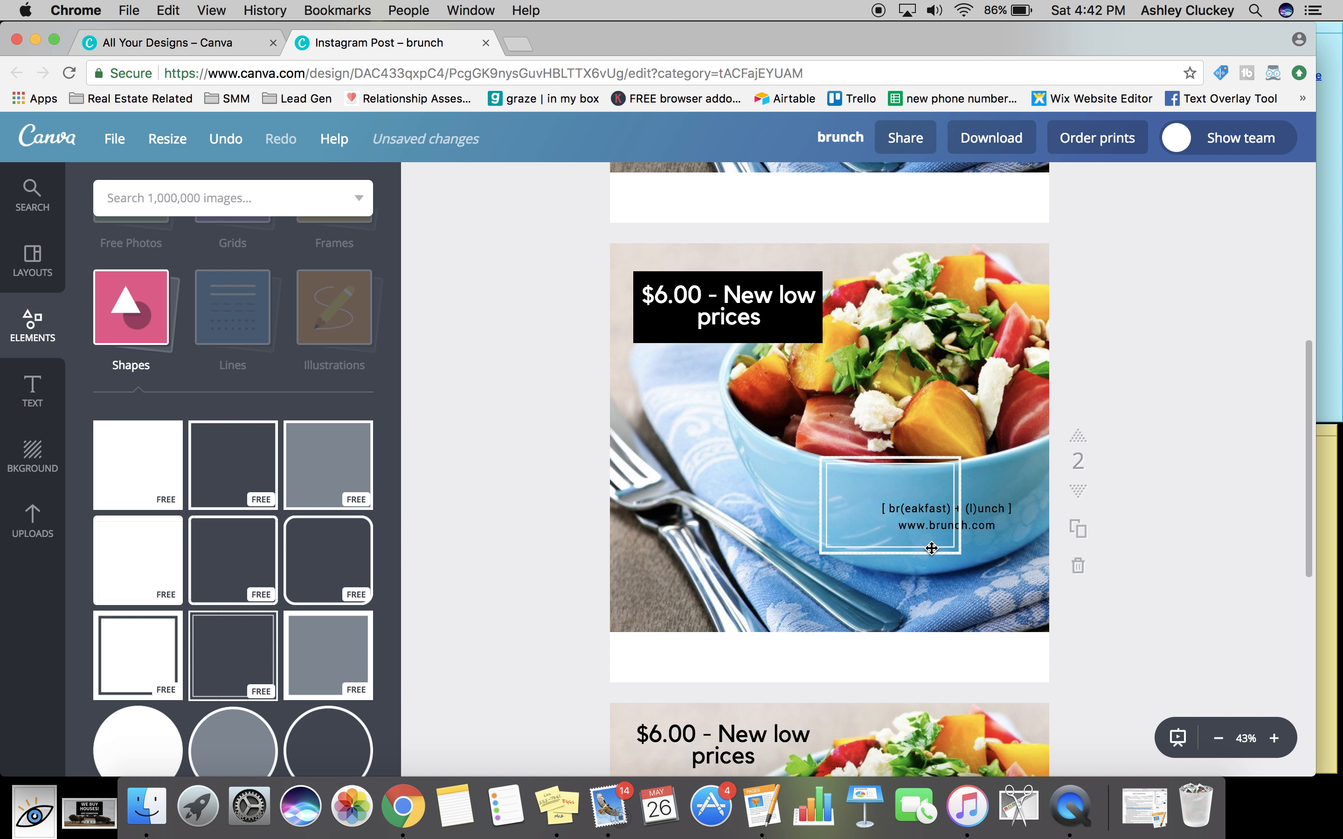
drag(931, 549, 988, 558)
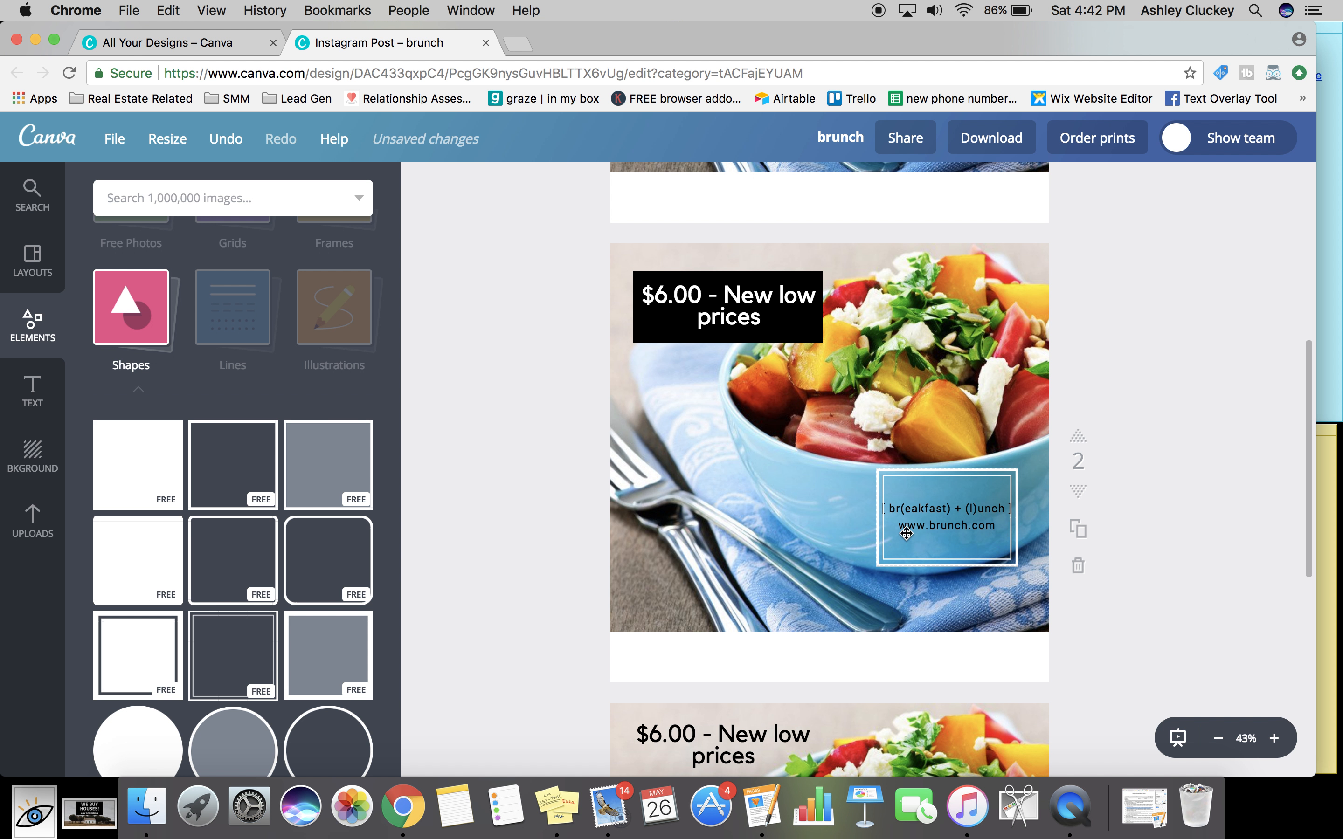
click(884, 518)
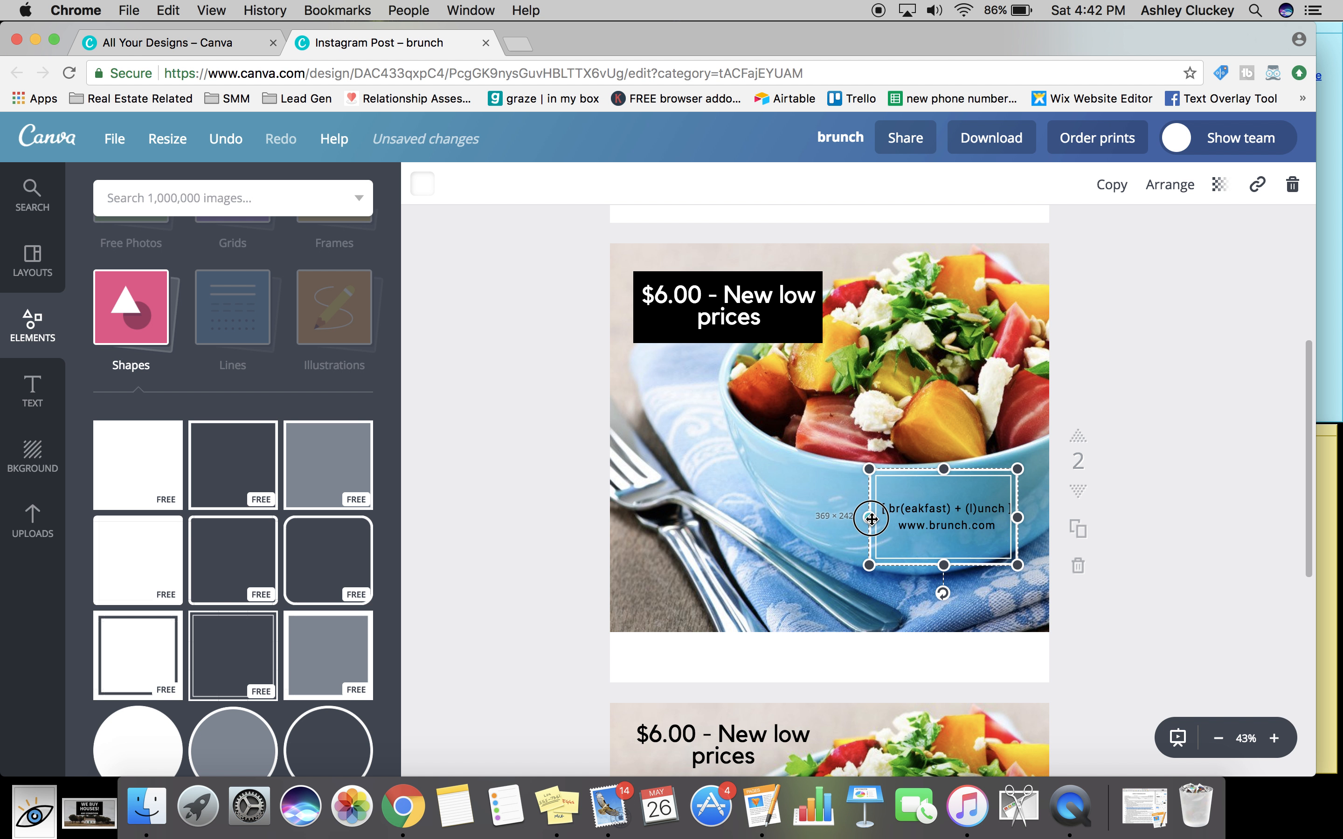
click(1188, 566)
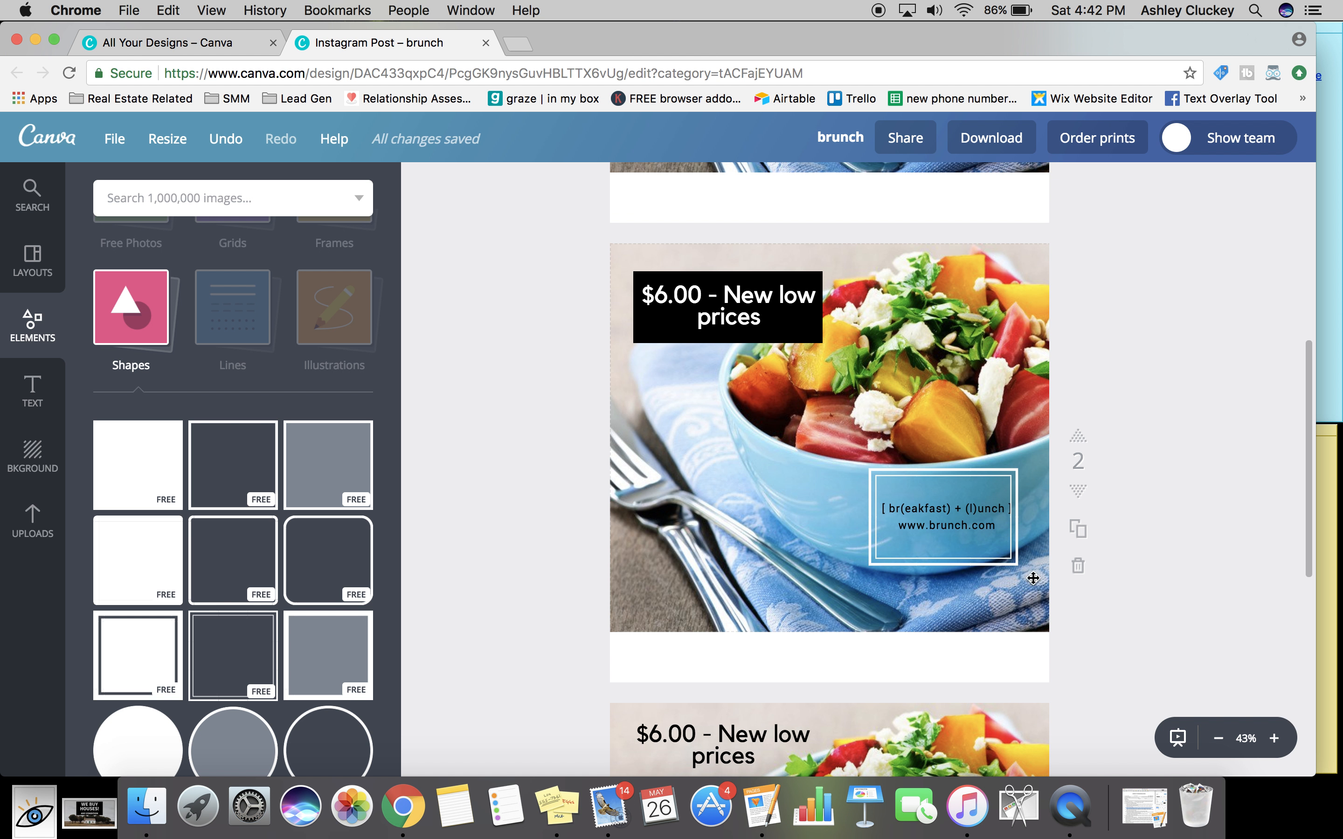
click(1014, 560)
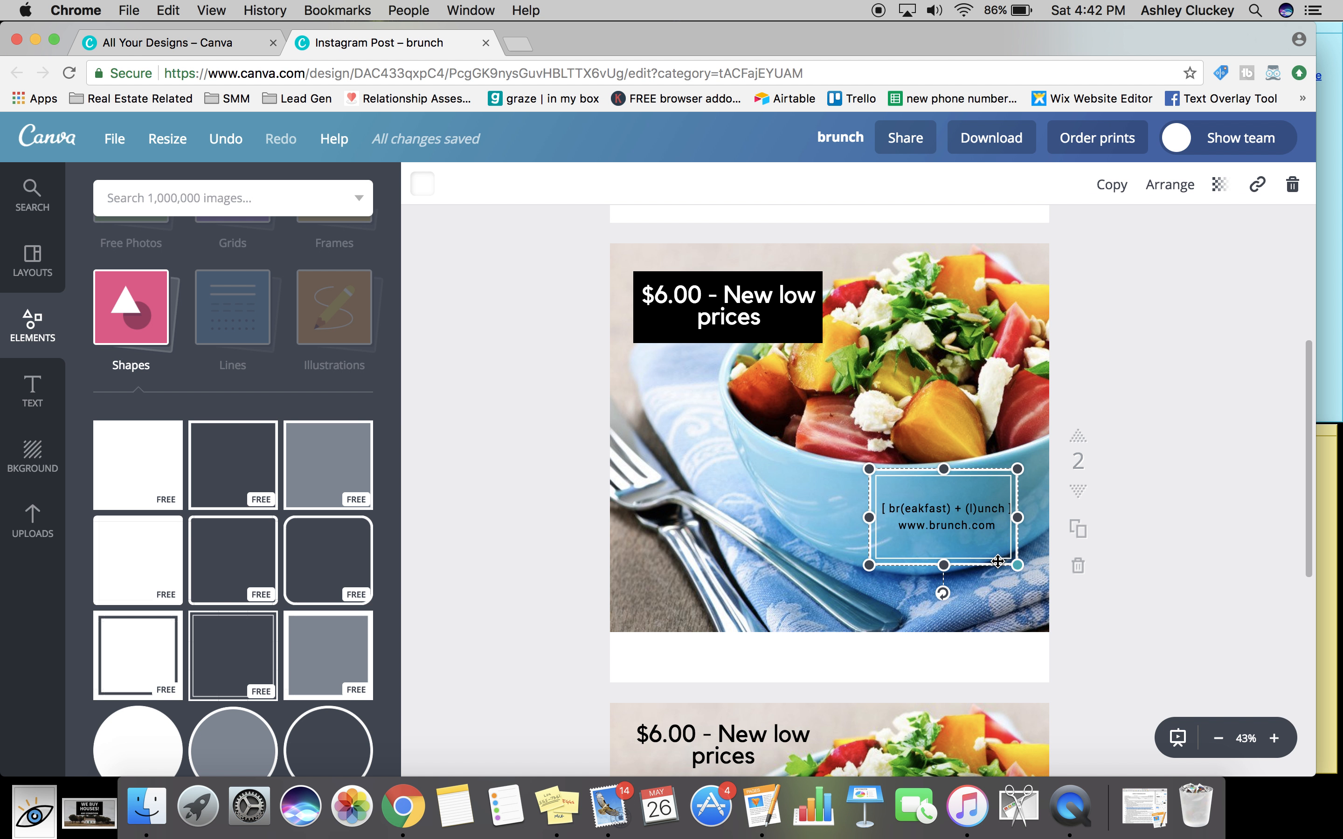
drag(992, 564, 996, 565)
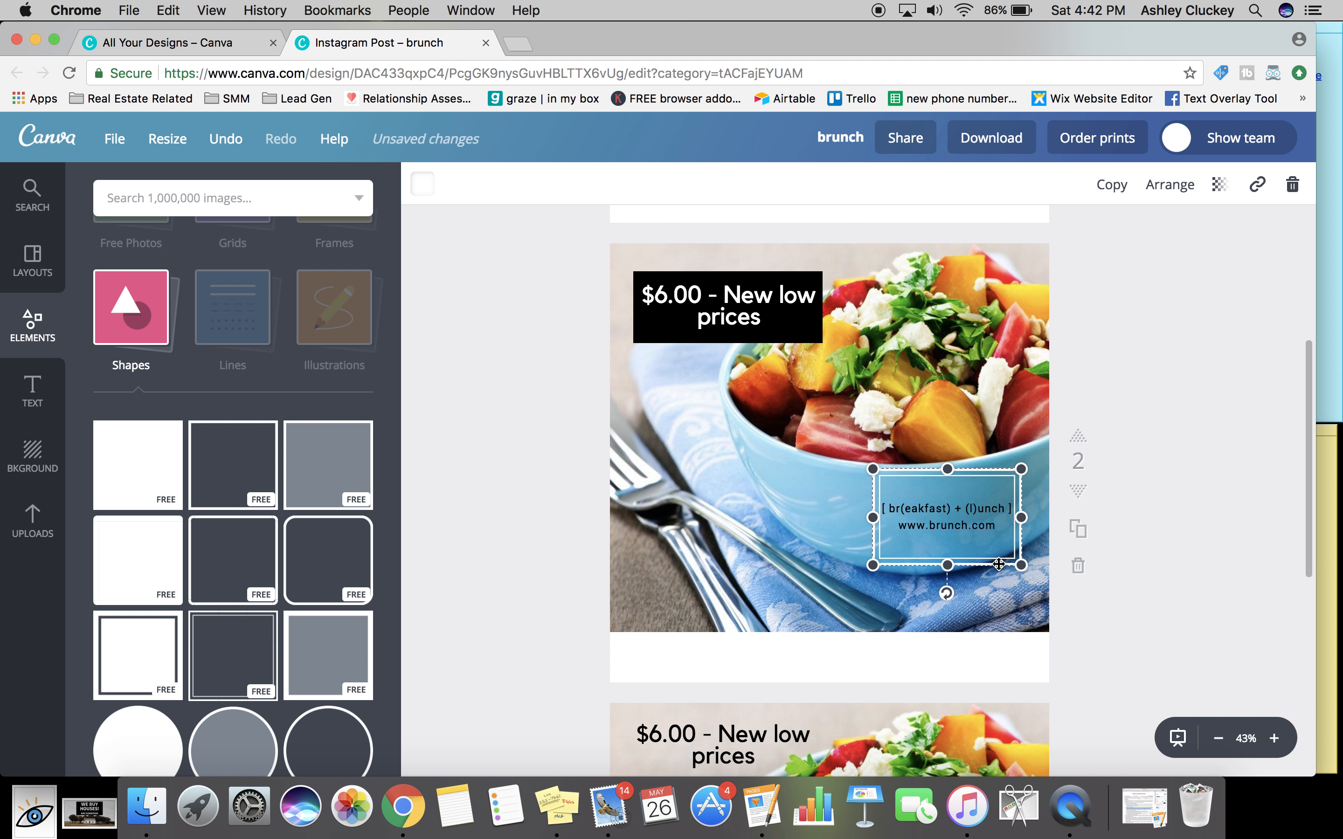
- Compare the plain text on the third page with the framed heading and caption on the first page
scroll(1247, 548, down, 10)
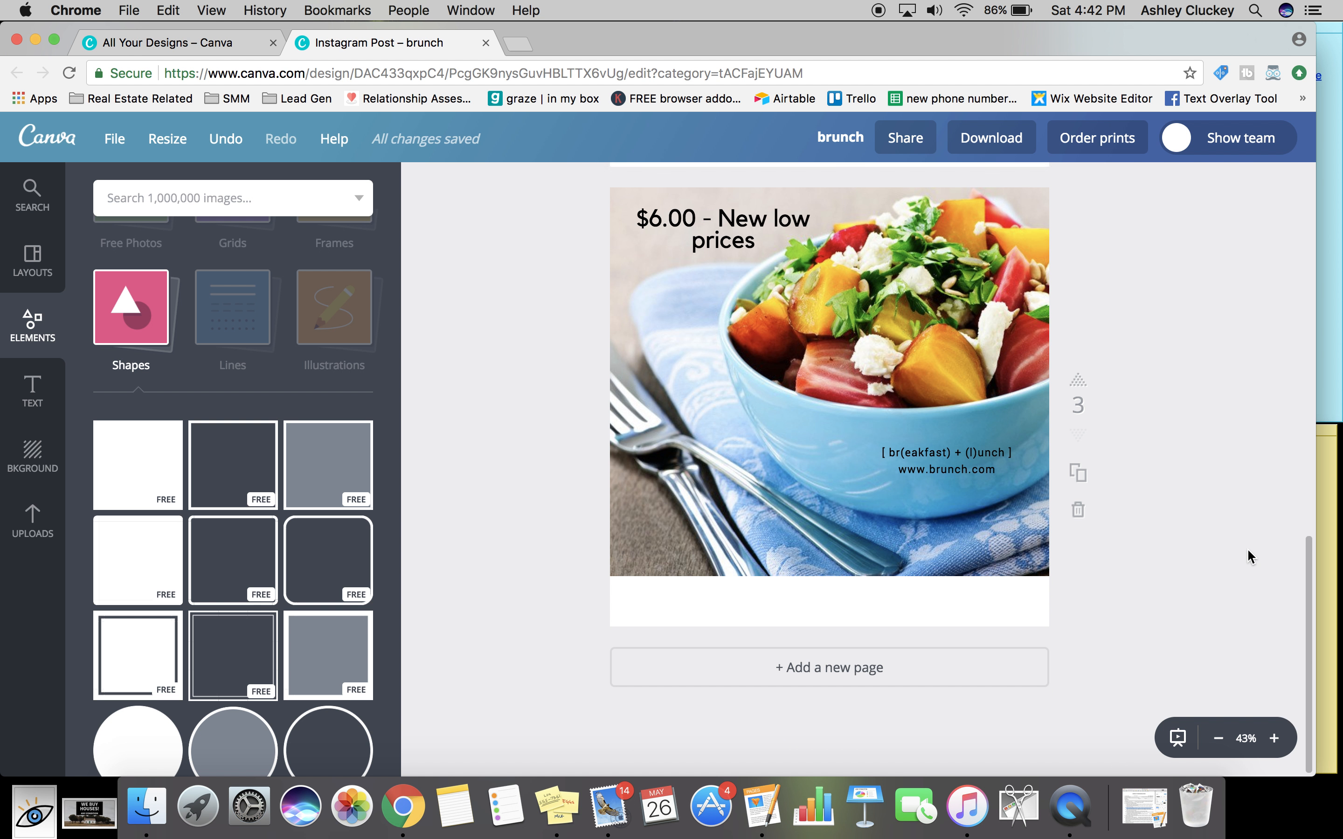
scroll(1246, 548, up, 15)
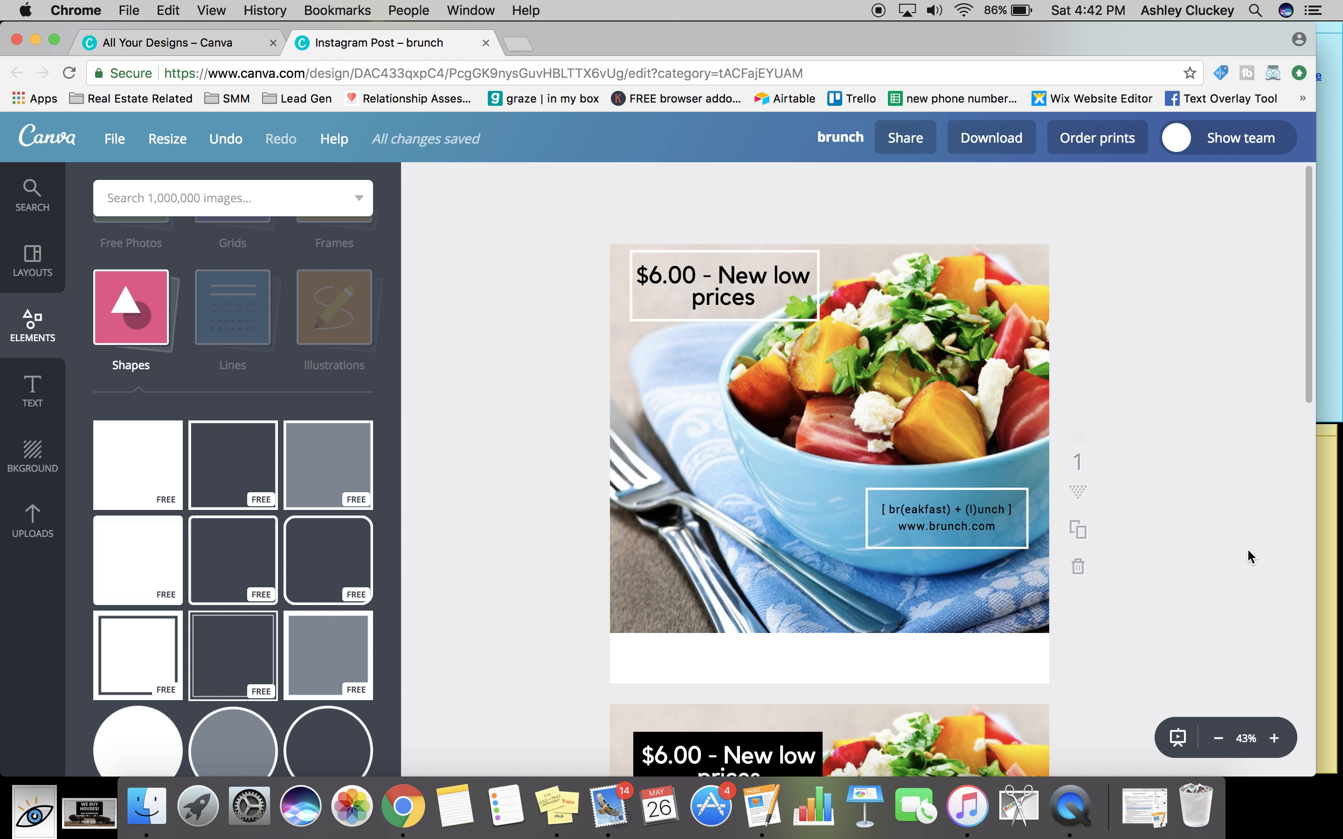